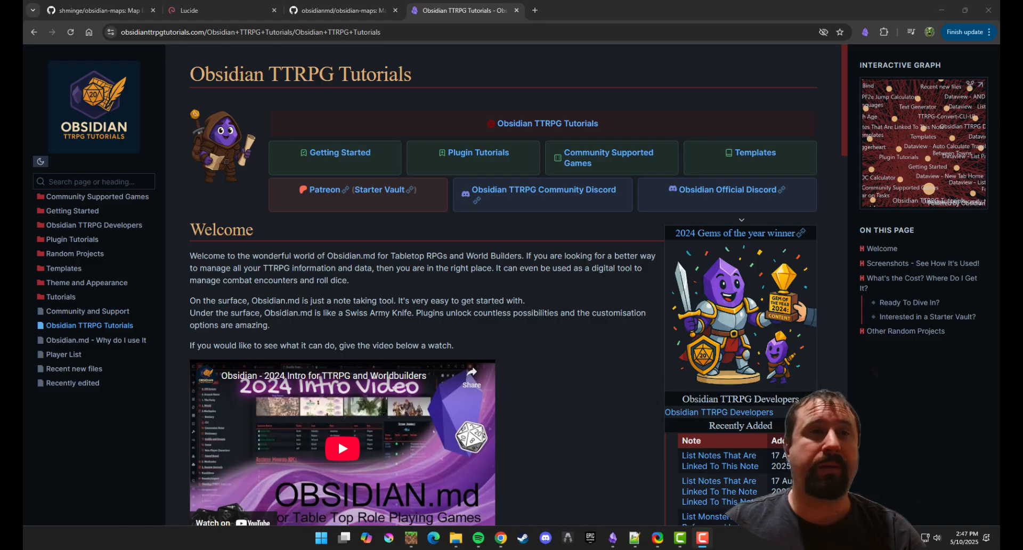
Search the web for "obsidian insder" in a new tab and open the official Obsidian website.
click(534, 10)
text(obsidian insder)
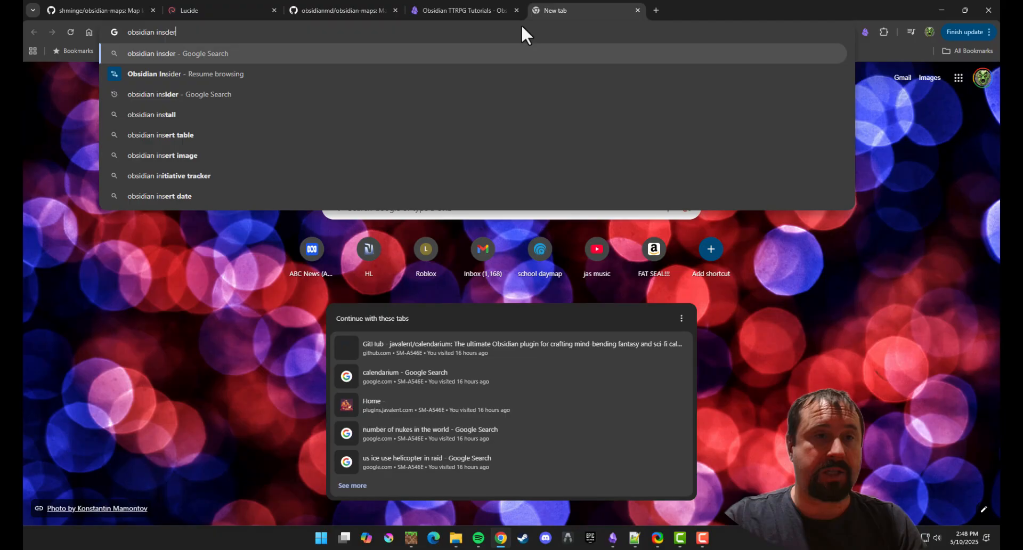
key(Return)
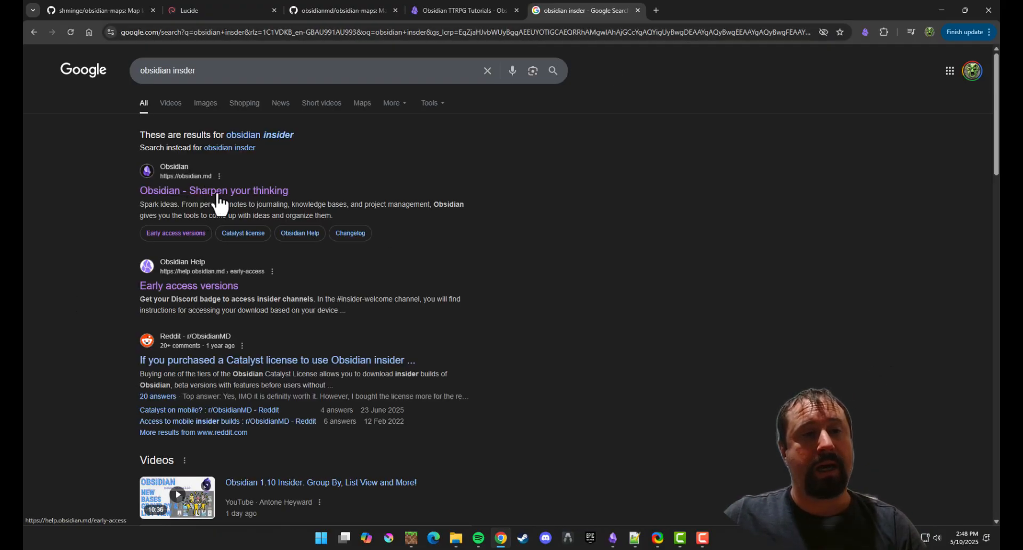
click(210, 195)
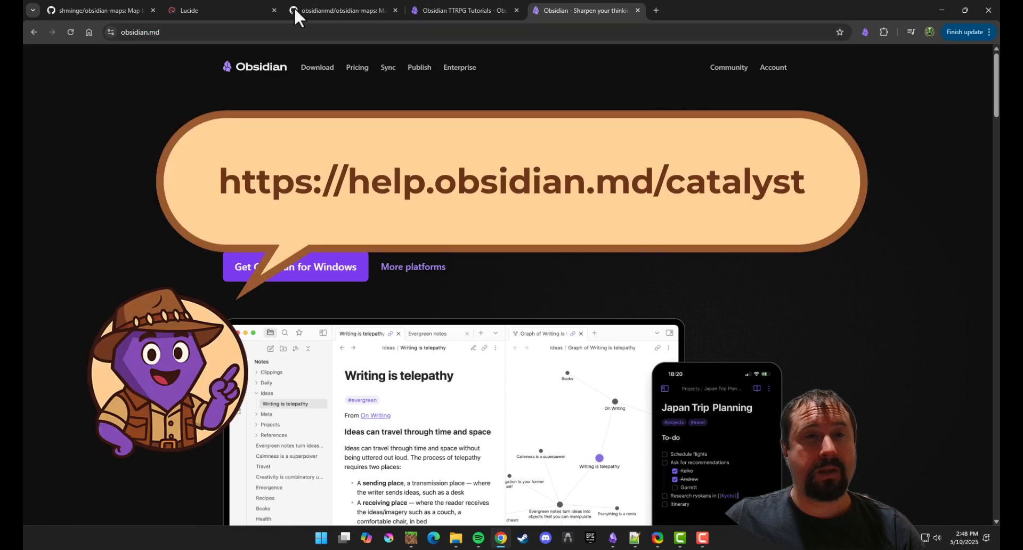
Look up the Catalyst license on Obsidian's pricing page.
click(357, 67)
scroll(693, 210, down, 5)
scroll(778, 219, down, 6)
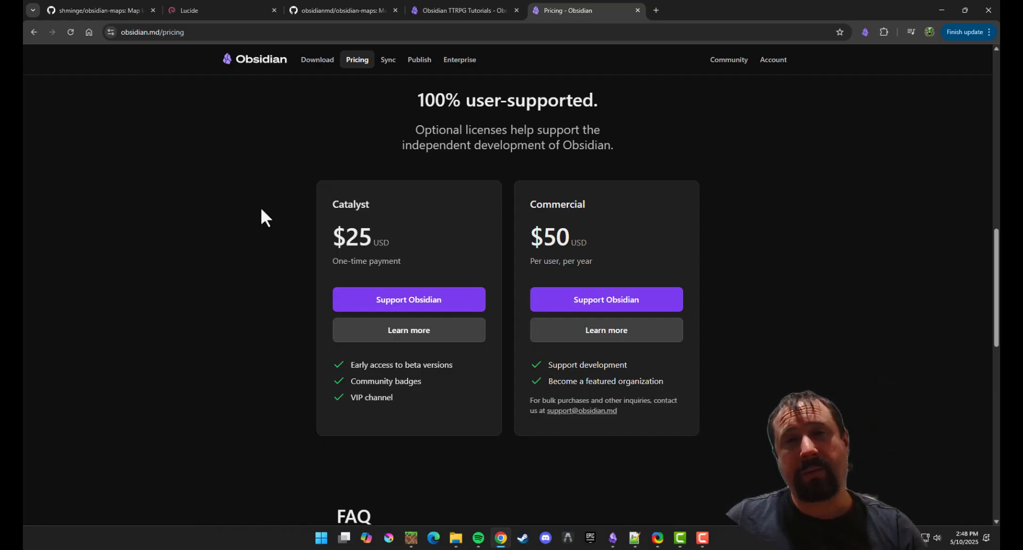
Switch to the ShareX image editor and read the new Bases features in the Obsidian Desktop 1.10.0 release notes.
click(657, 537)
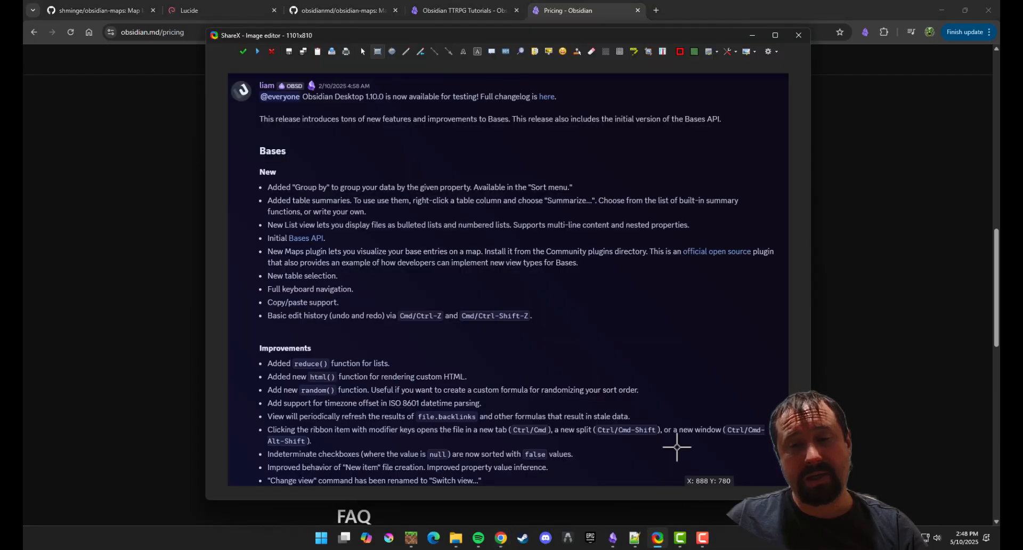
drag(720, 36, 737, 33)
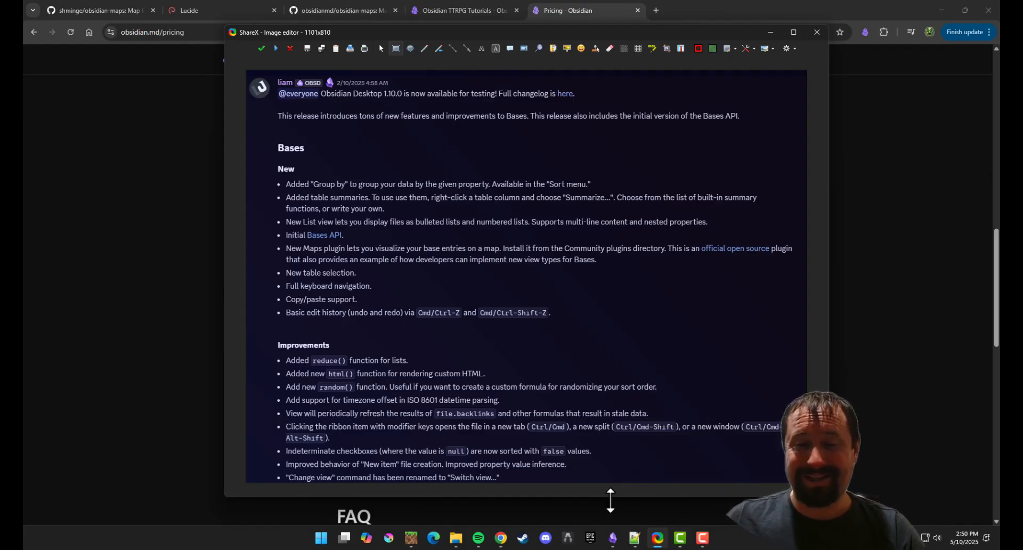
Switch to Obsidian and look at the List Of Places - List and List Of Places views of the Bases - Maps note.
click(613, 537)
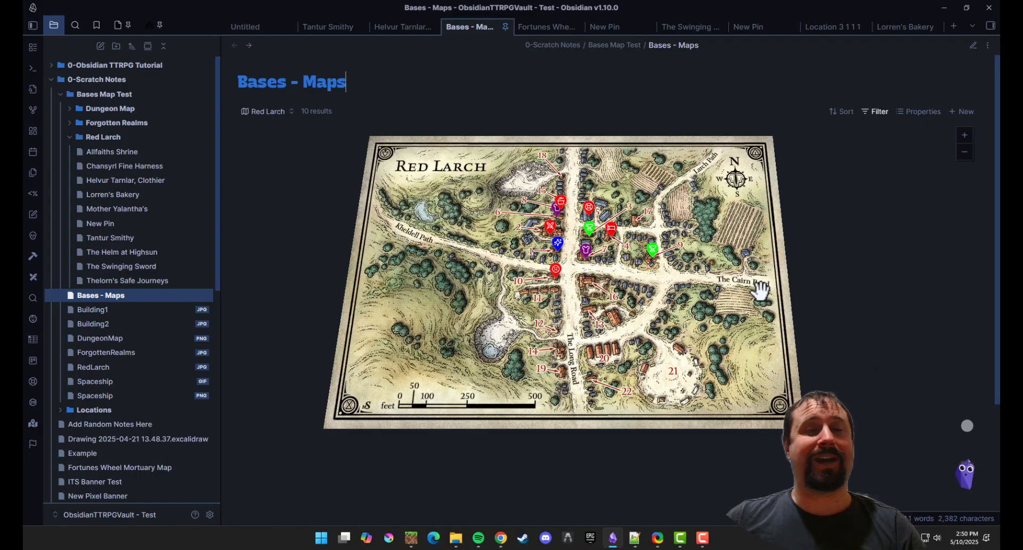
click(266, 111)
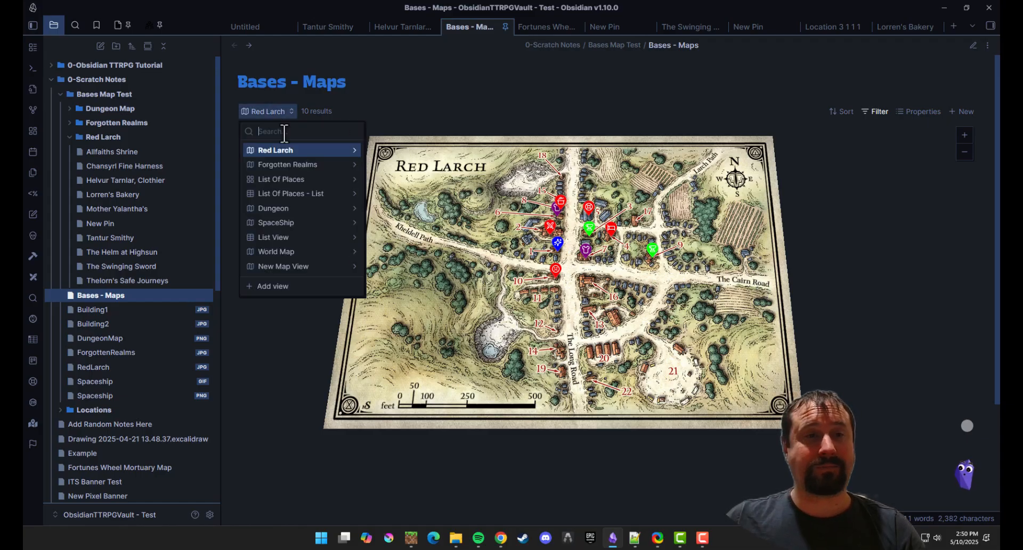
click(273, 192)
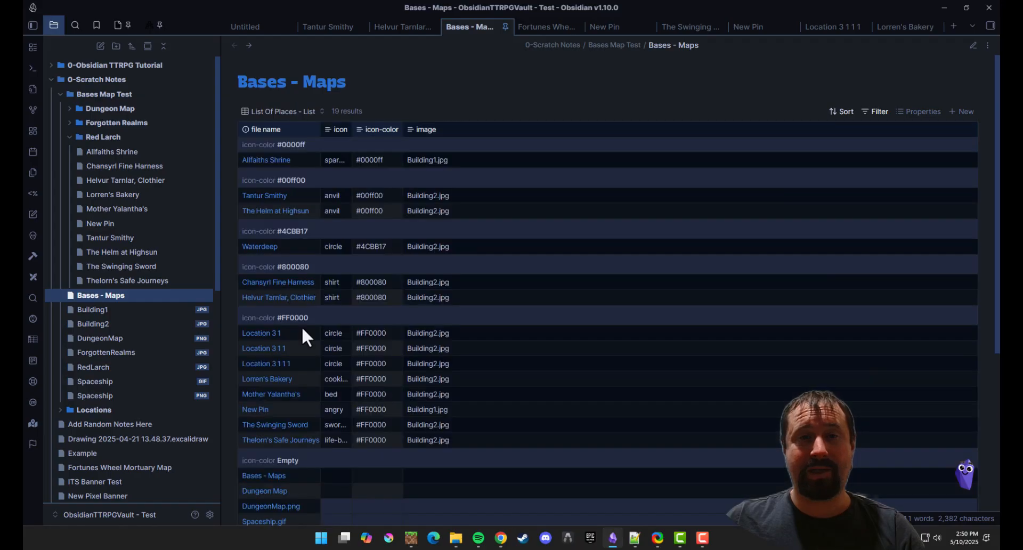
click(279, 110)
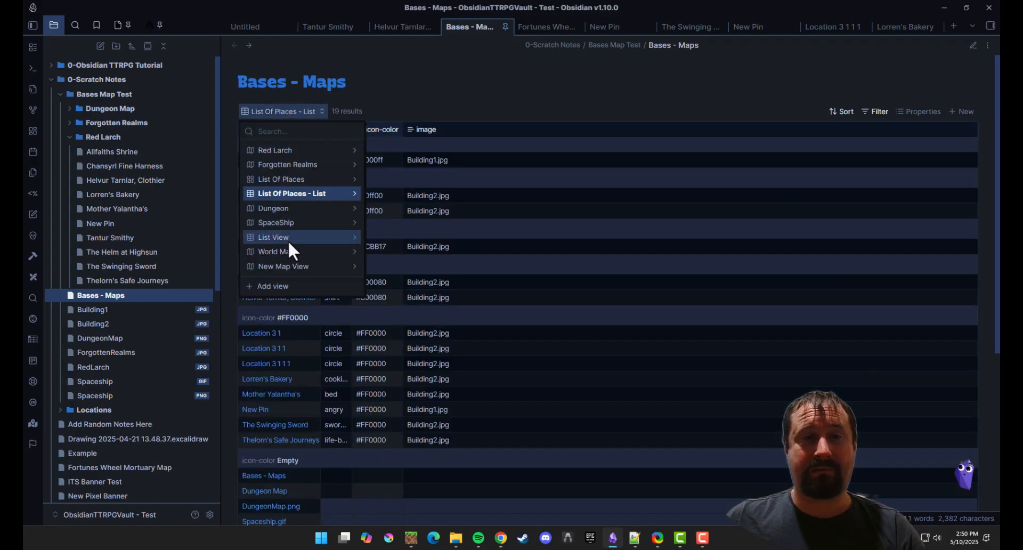
click(284, 179)
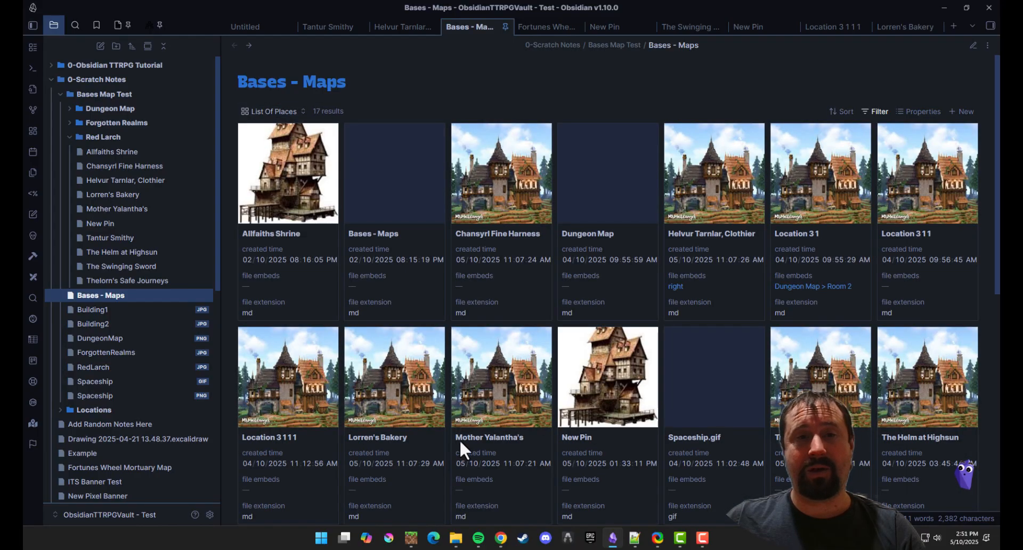
Set the layout of the List Of Places - List view to List.
click(264, 109)
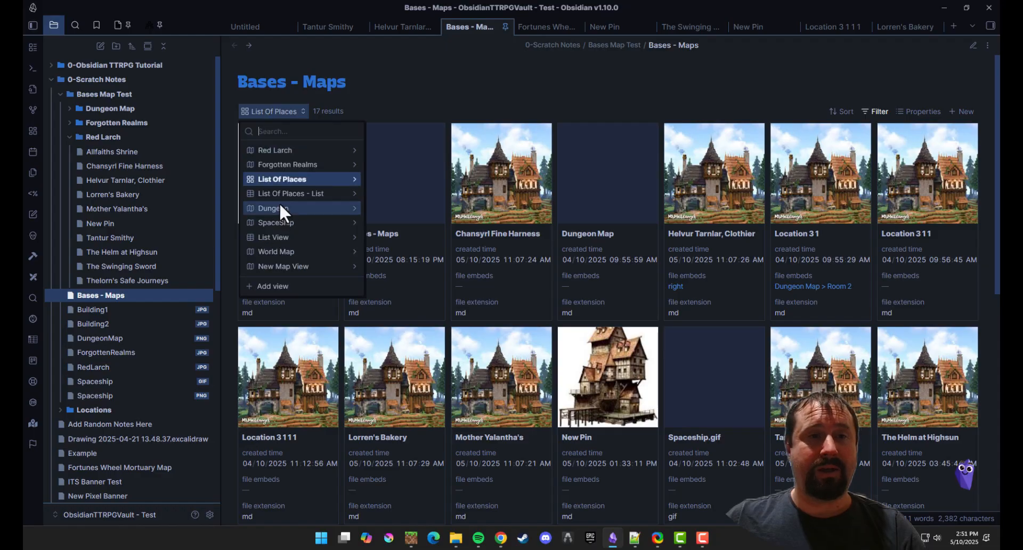
click(287, 190)
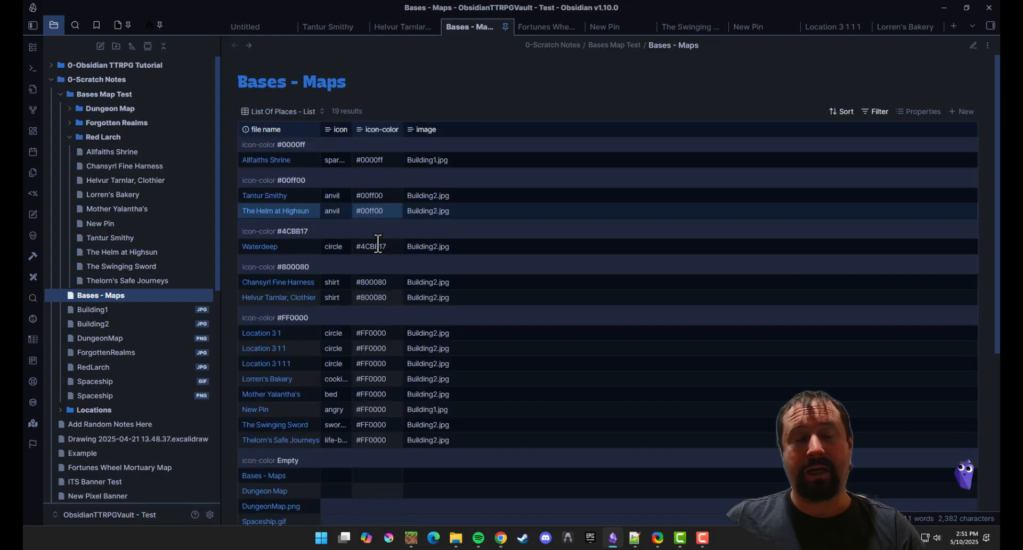
click(317, 110)
click(356, 193)
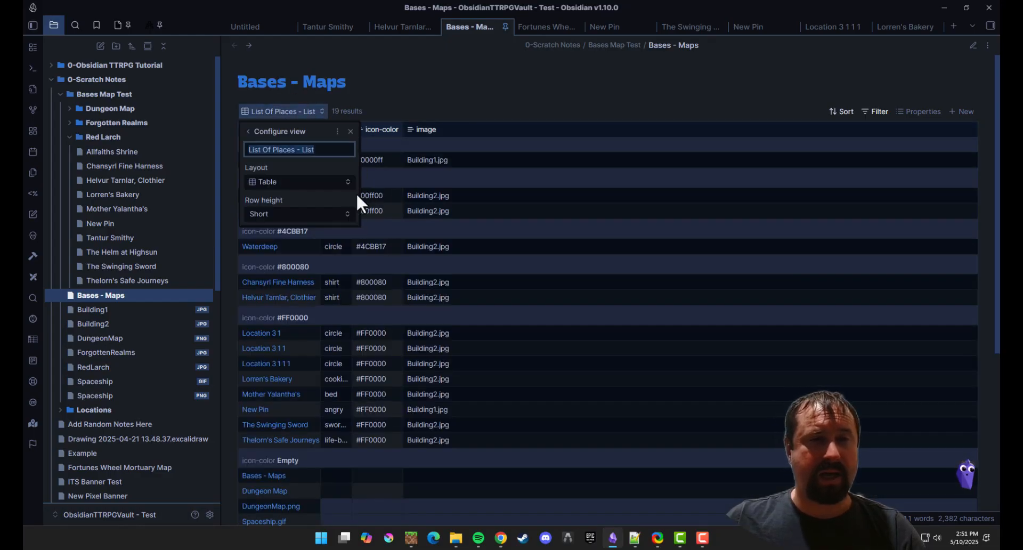
click(333, 186)
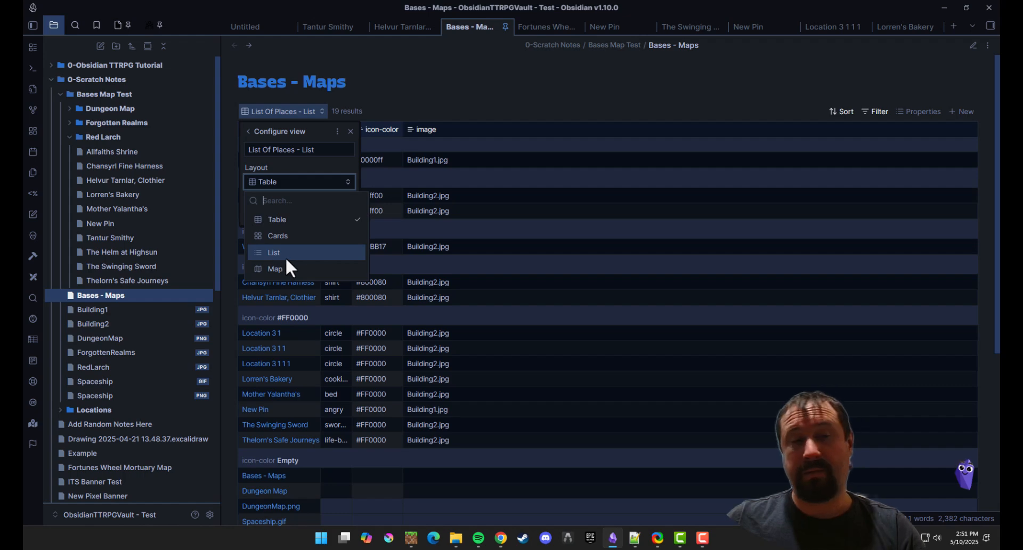
click(707, 331)
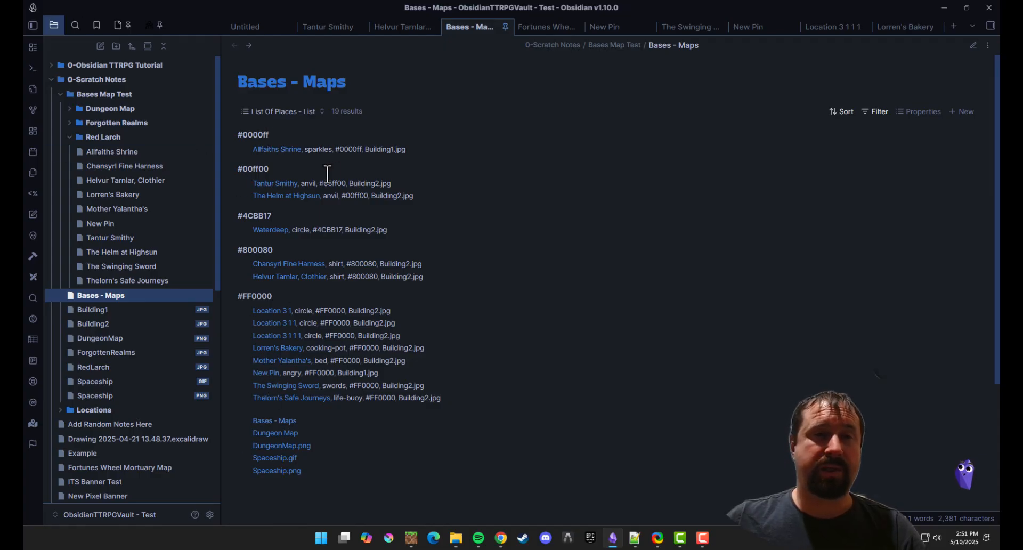
Show the Red Larch map view and examine its location pins at different zoom levels.
click(306, 110)
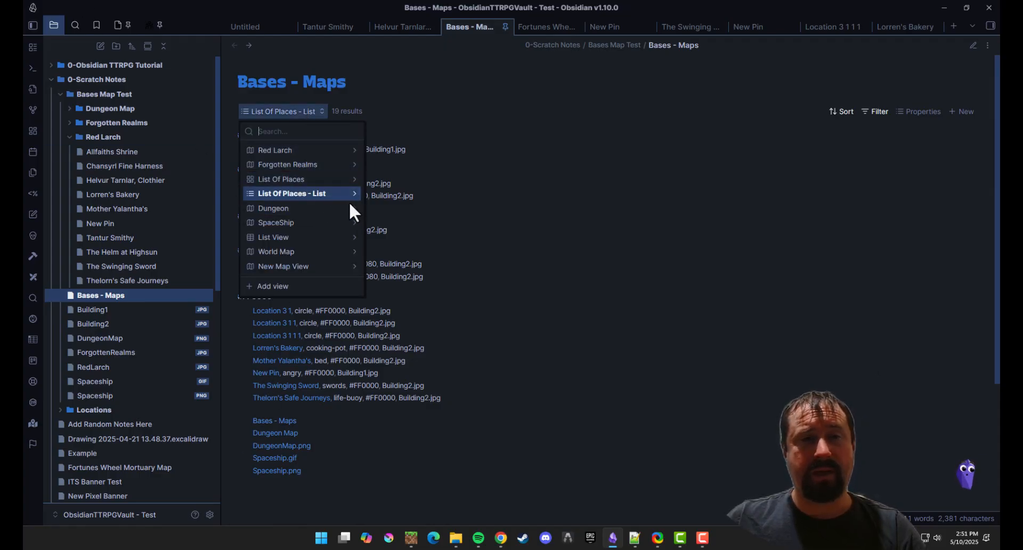
click(281, 153)
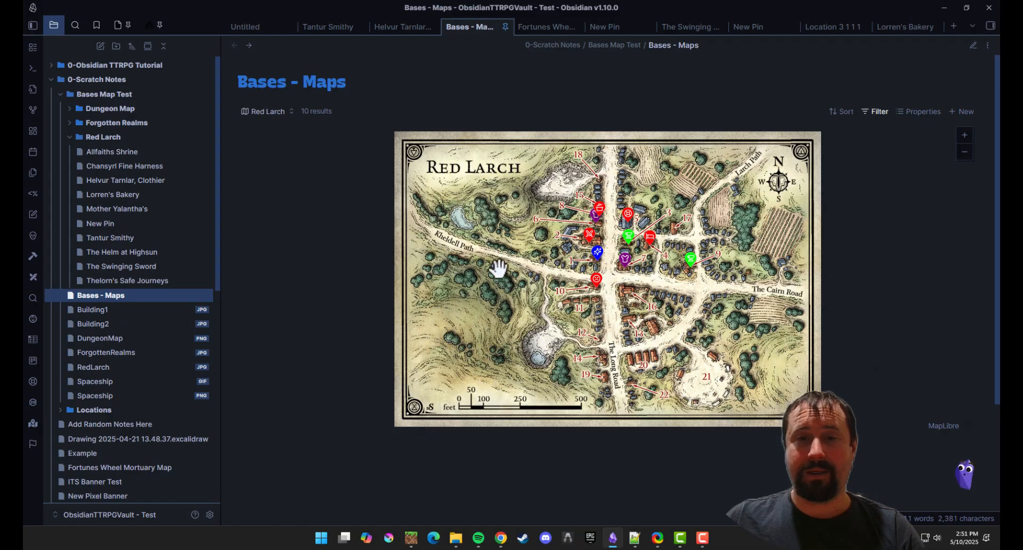
drag(498, 267, 480, 242)
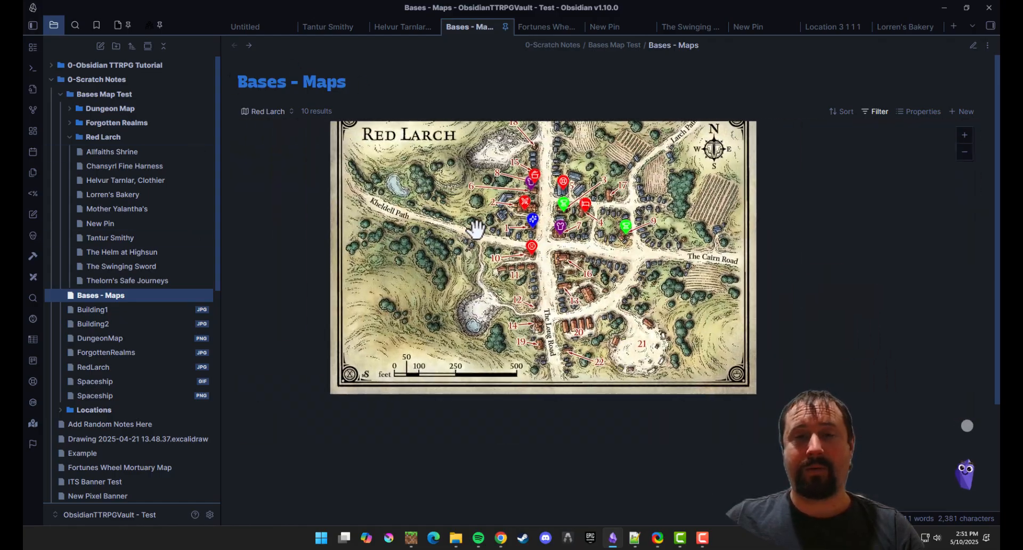
scroll(475, 230, up, 4)
scroll(546, 193, up, 7)
scroll(486, 234, down, 10)
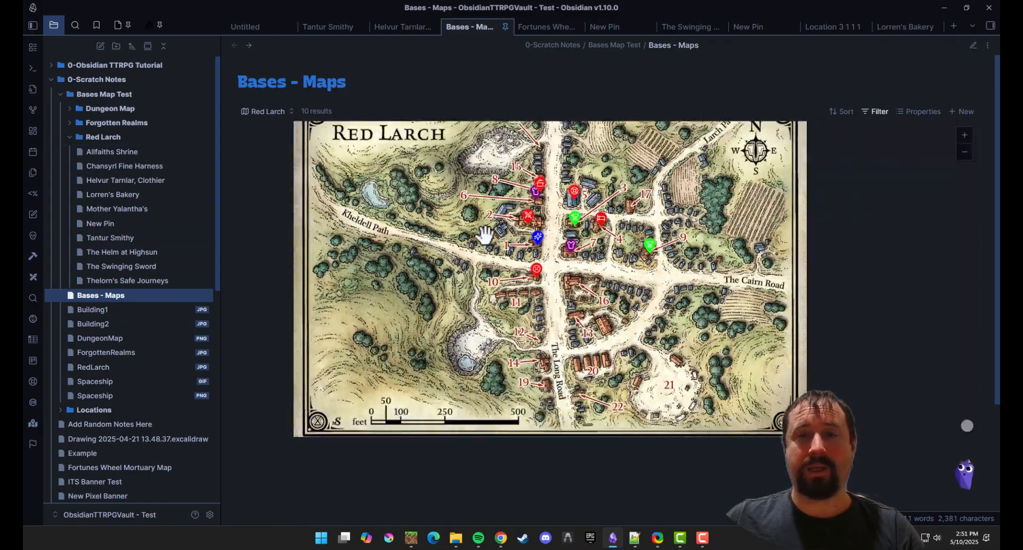
mouse_move(523, 237)
scroll(523, 235, up, 4)
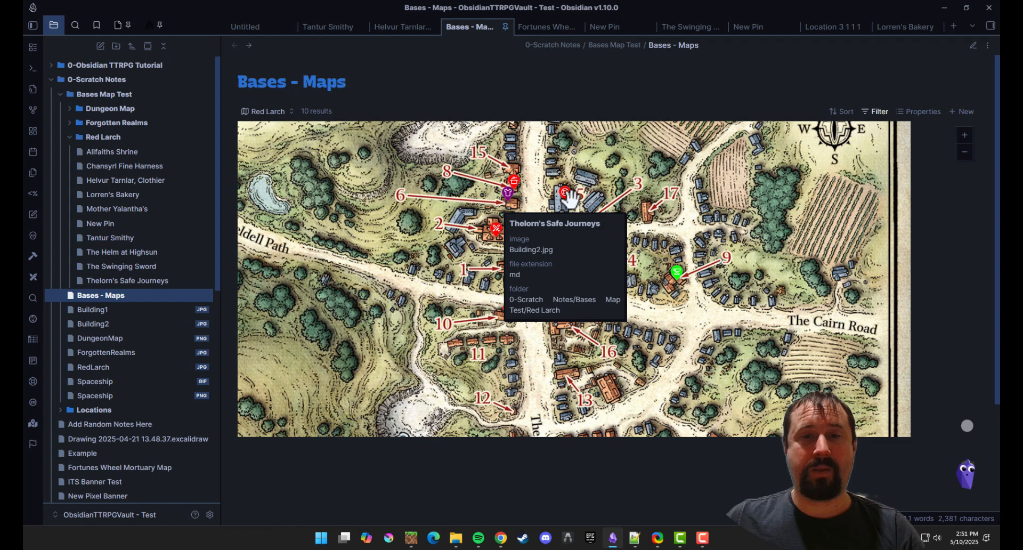
Open the Lorren's Bakery note from its map pin, then return to Bases - Maps and check the remaining pins.
click(513, 179)
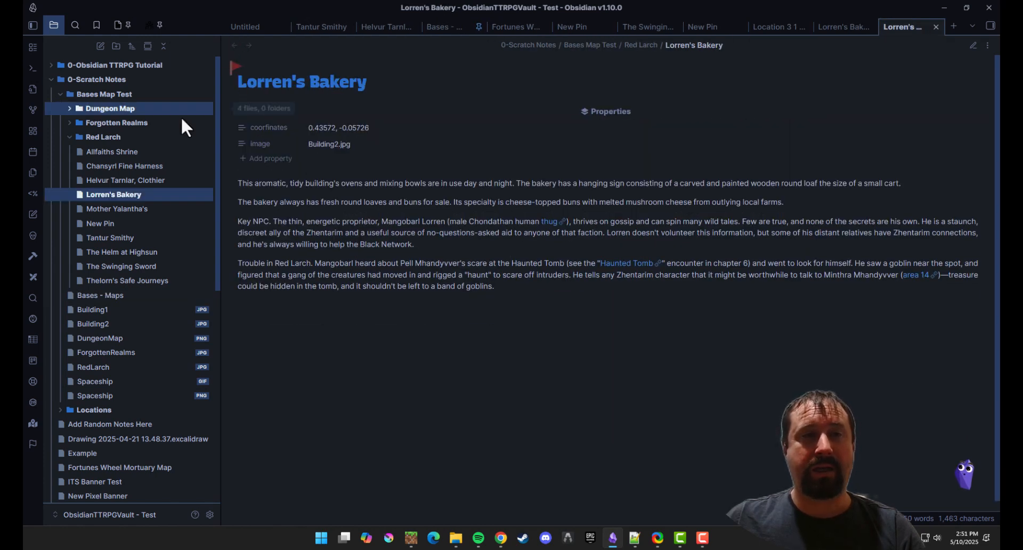
click(450, 24)
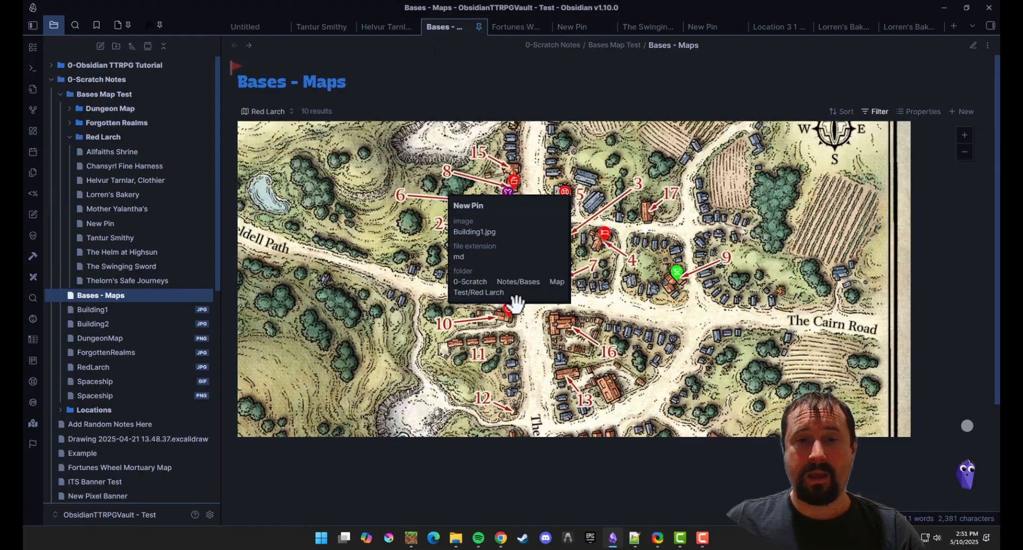
scroll(554, 293, up, 1)
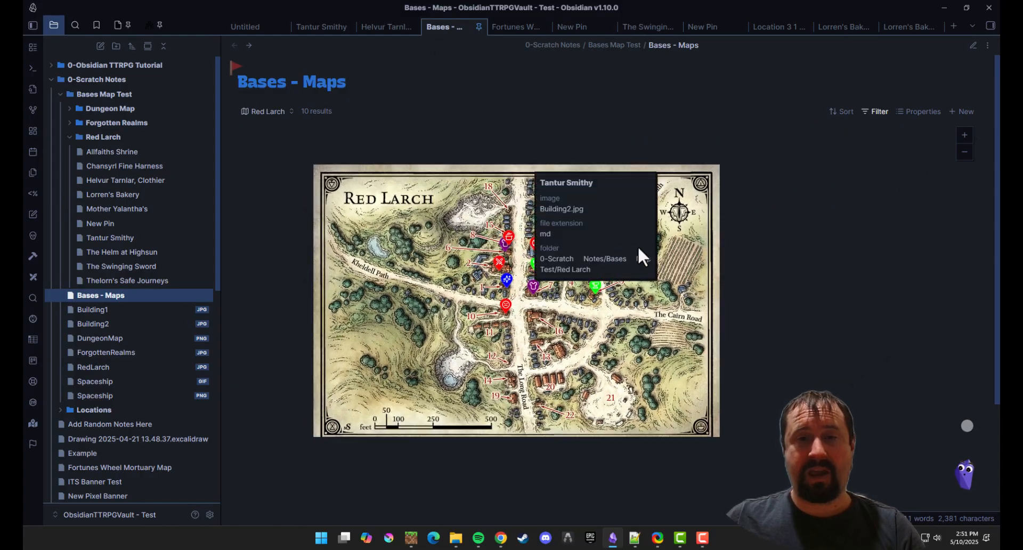
drag(663, 246, 699, 225)
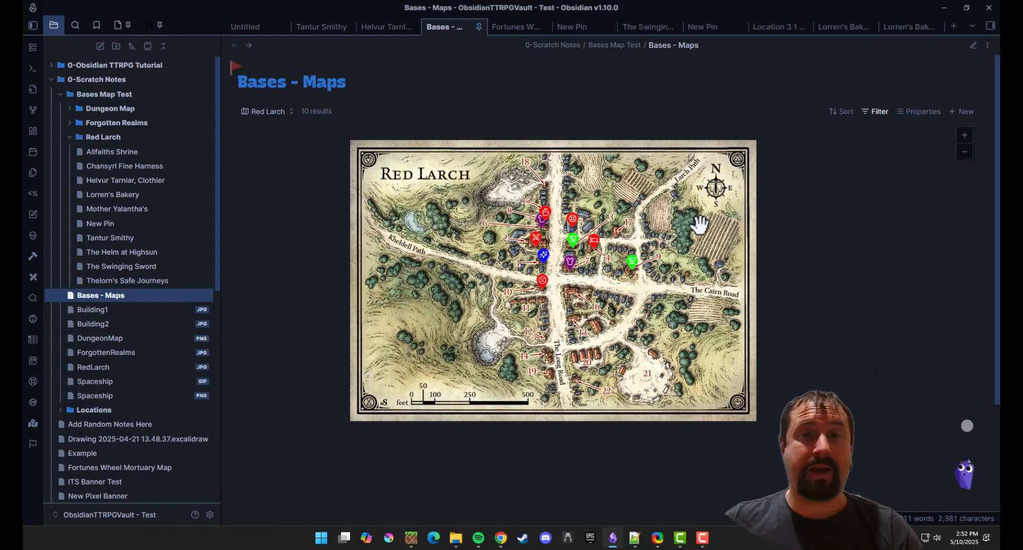
Look around the Red Larch map and view the coordinate and default view options offered at location 21.
drag(635, 343, 642, 271)
drag(701, 340, 398, 352)
drag(509, 390, 585, 358)
drag(703, 319, 652, 373)
right_click(652, 372)
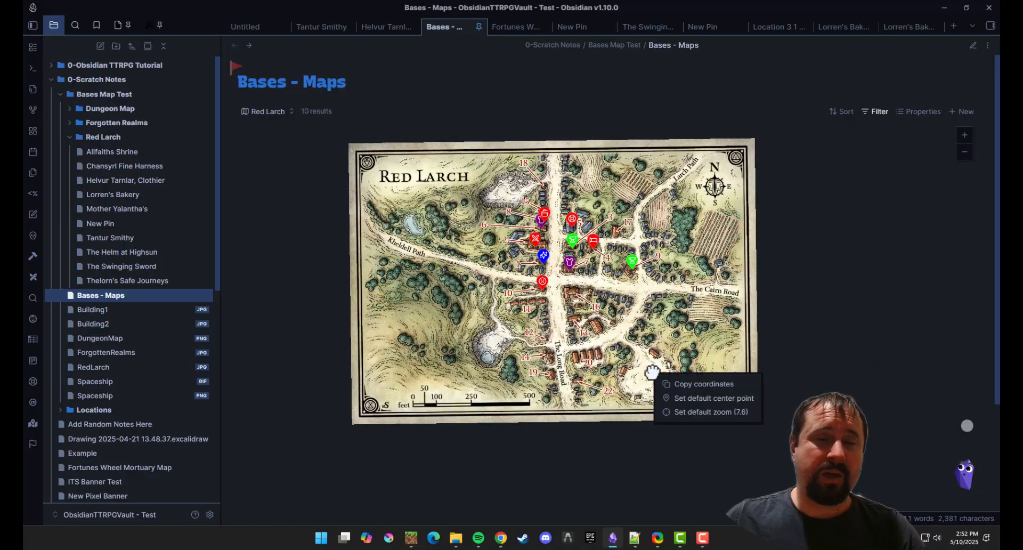
click(795, 225)
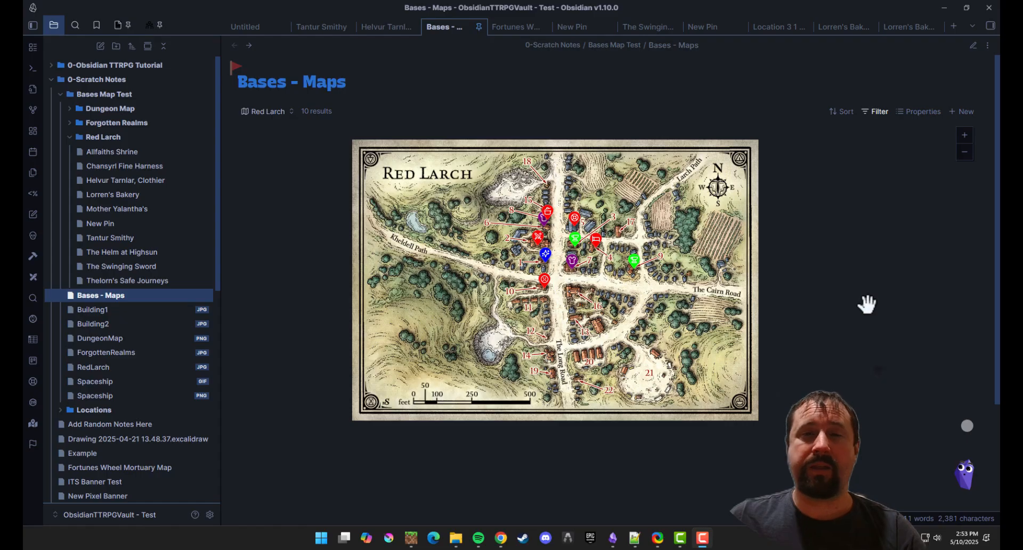
Show New Map View and increase its embedded height to make the map taller.
click(282, 112)
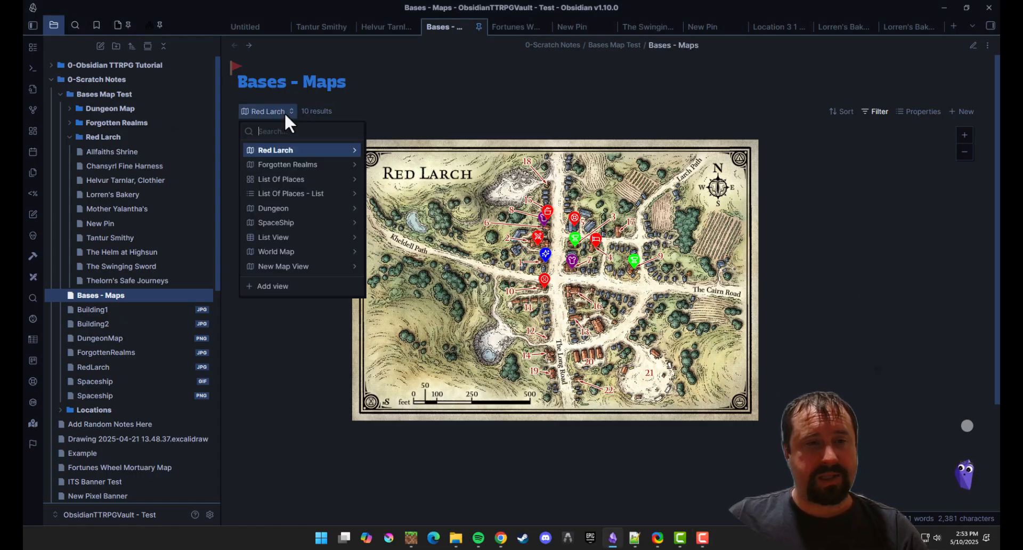
click(270, 265)
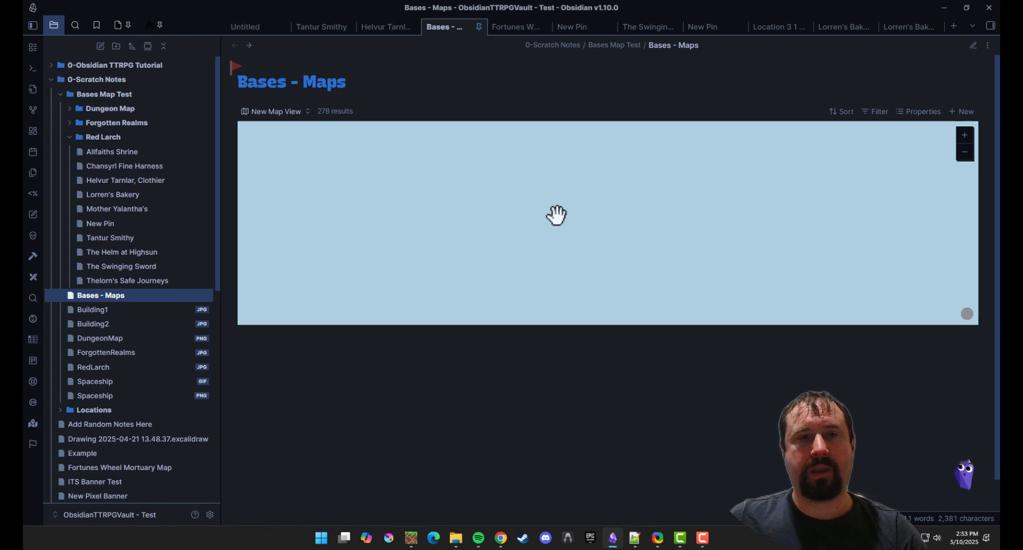
click(307, 111)
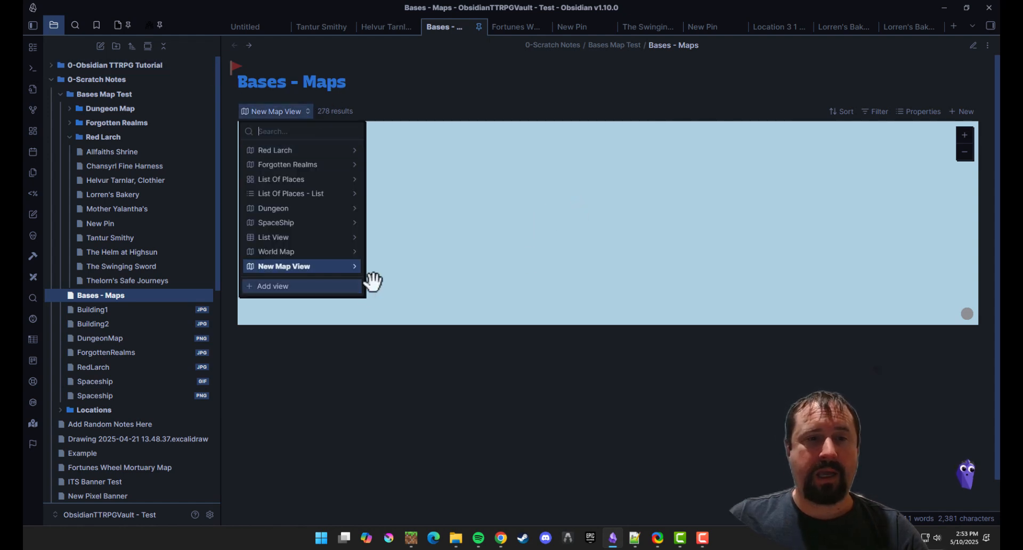
click(351, 266)
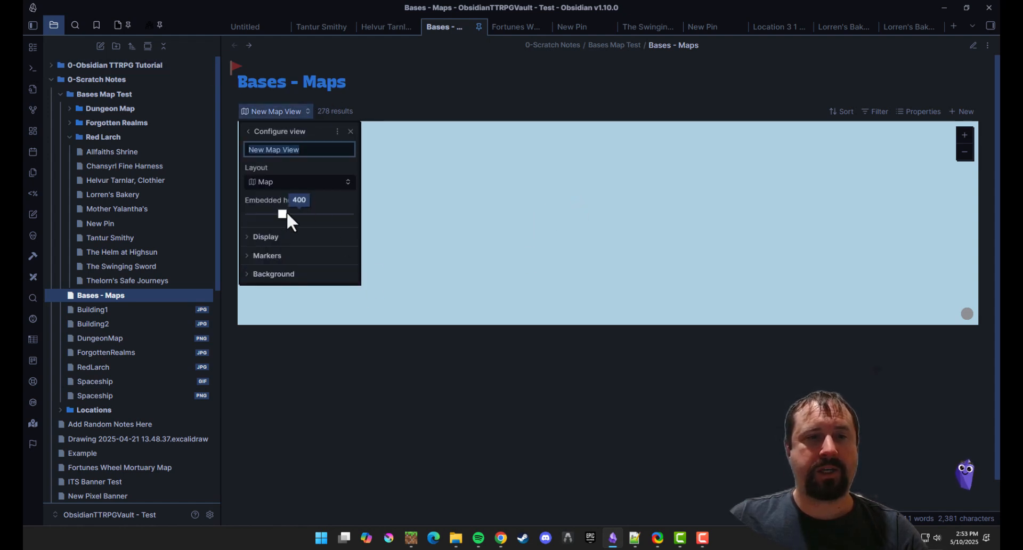
drag(287, 215, 341, 223)
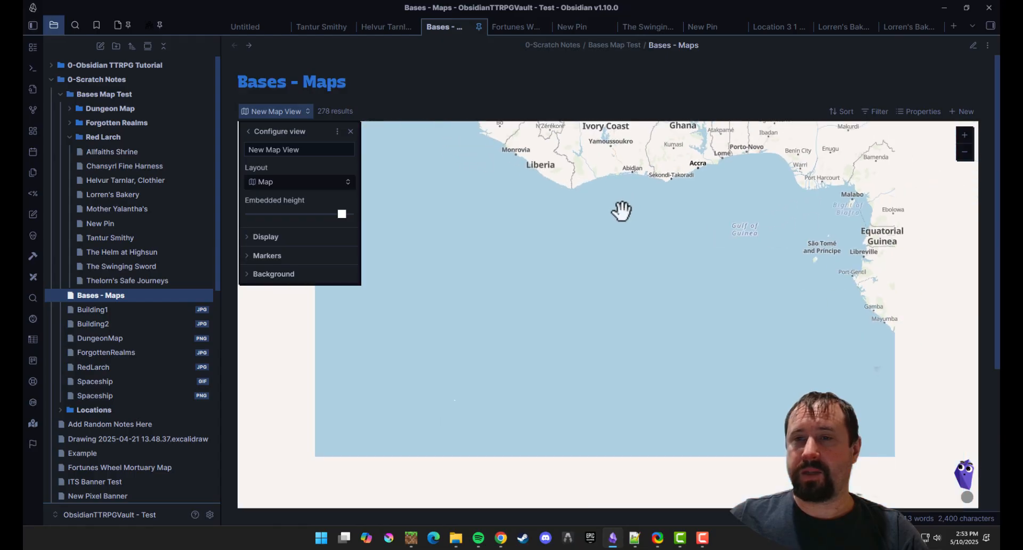
Examine the default world map in New Map View across Africa and its surrounding regions.
scroll(621, 211, down, 5)
drag(657, 194, 548, 302)
scroll(574, 269, down, 3)
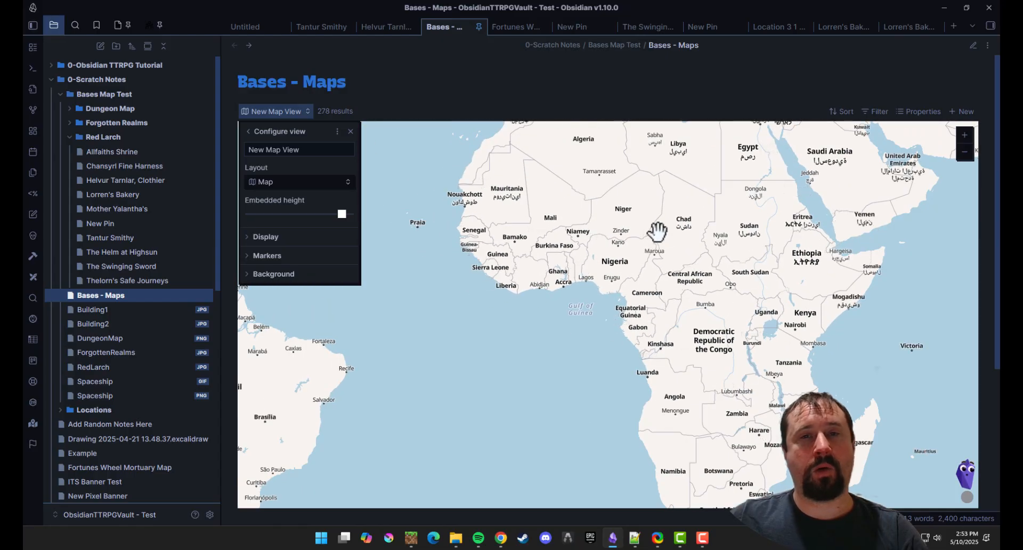
scroll(655, 231, up, 3)
scroll(636, 300, down, 3)
drag(711, 258, 616, 284)
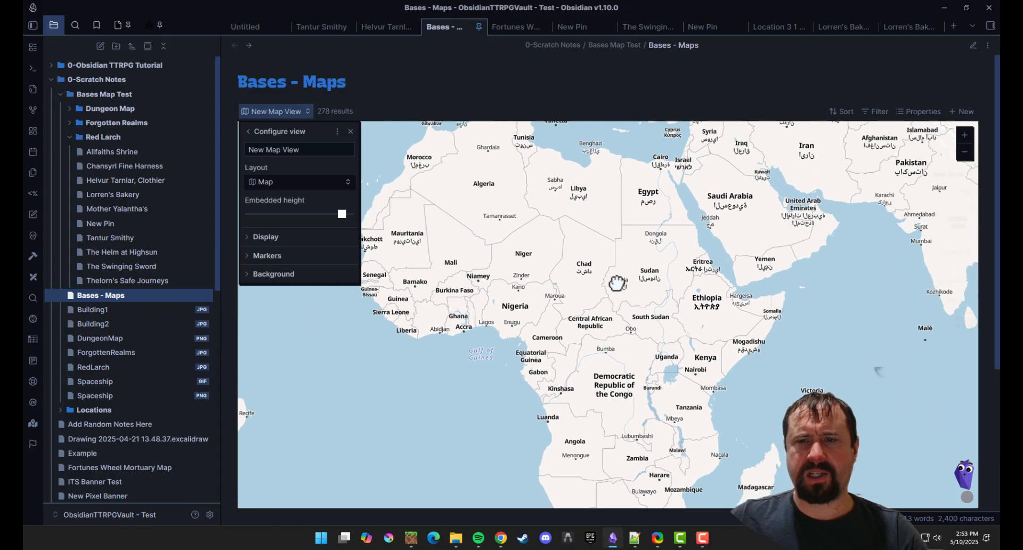
scroll(639, 298, down, 1)
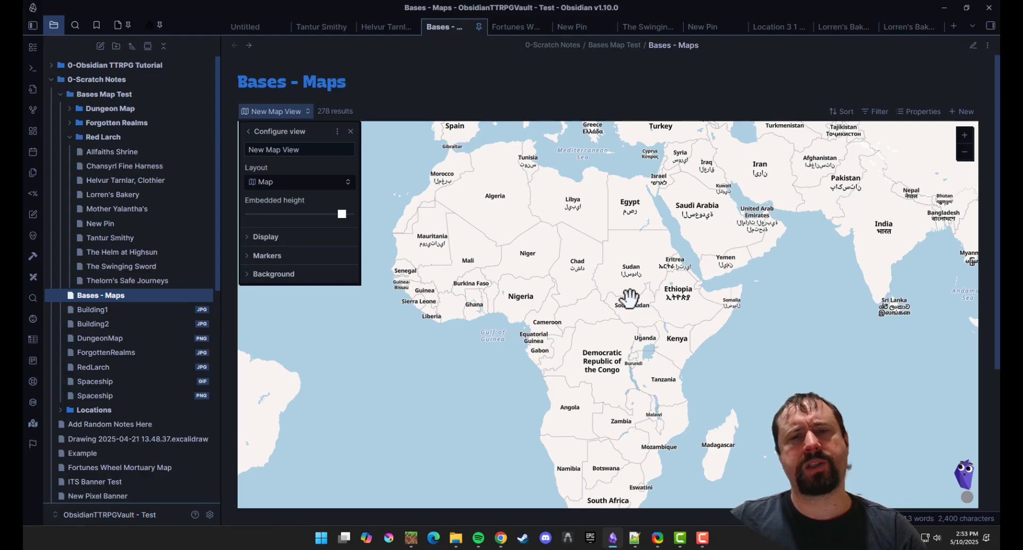
Examine the default world map at global scale and close up around India and Australia.
scroll(612, 256, down, 4)
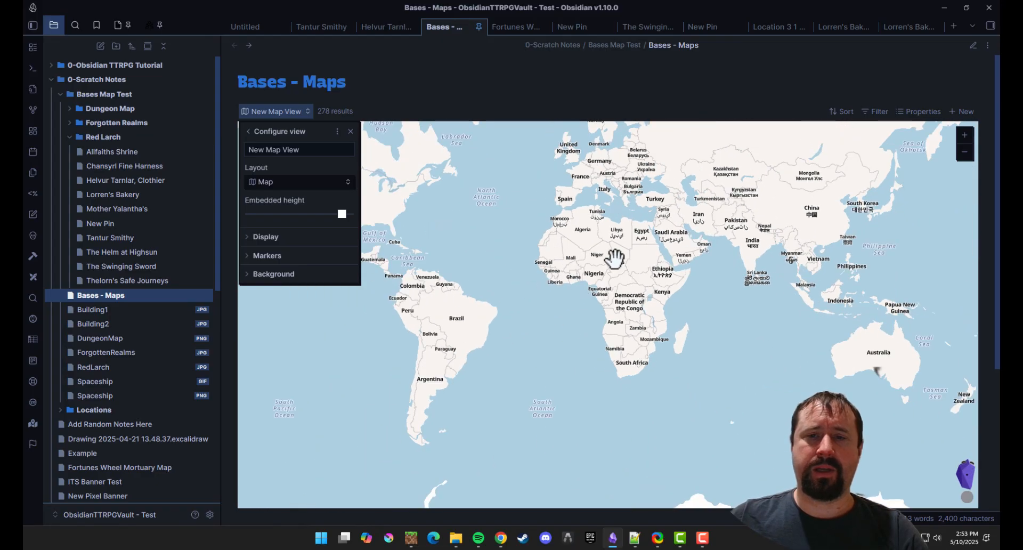
scroll(673, 285, up, 5)
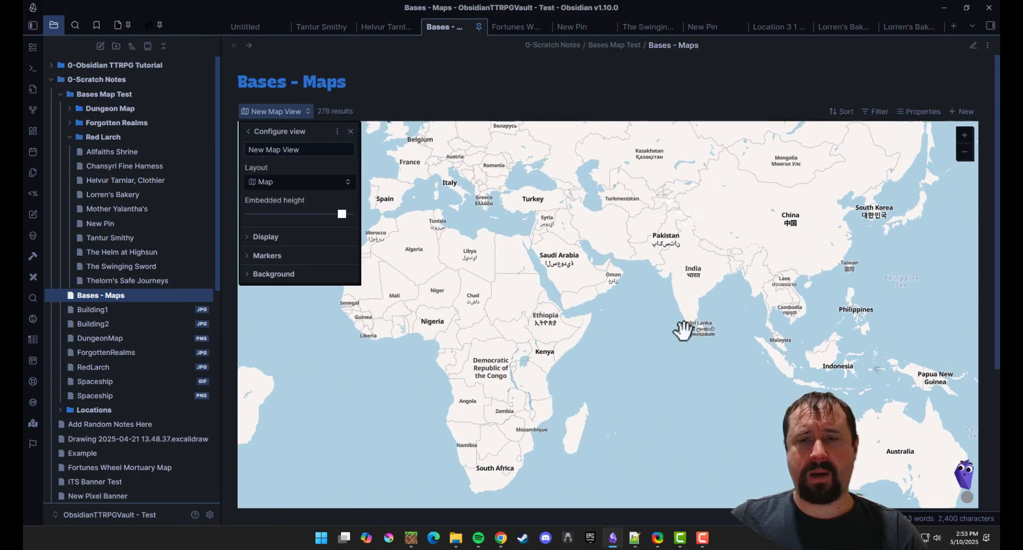
scroll(684, 235, up, 1)
scroll(692, 224, down, 5)
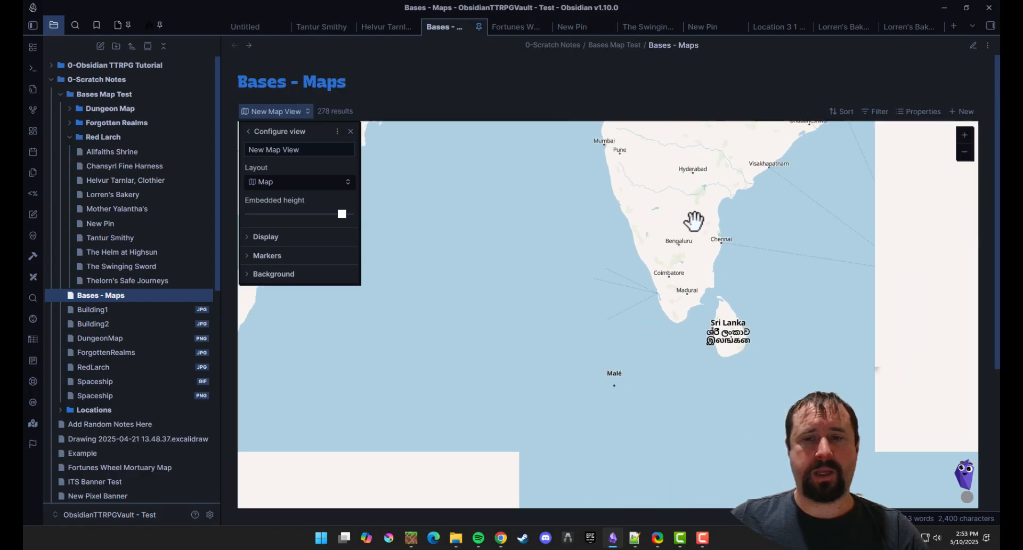
scroll(666, 240, up, 6)
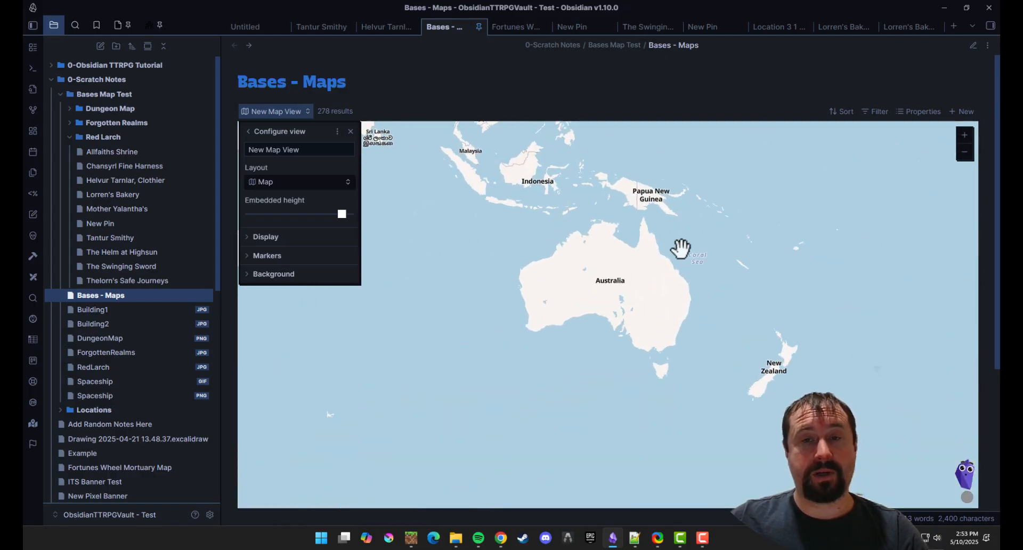
scroll(608, 309, down, 3)
drag(439, 421, 650, 249)
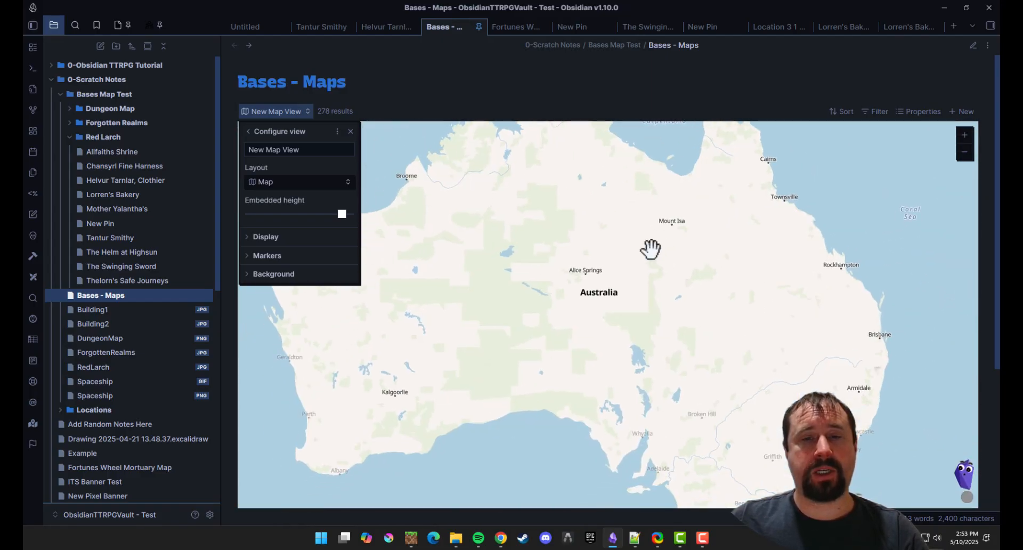
scroll(582, 275, down, 2)
scroll(589, 292, up, 1)
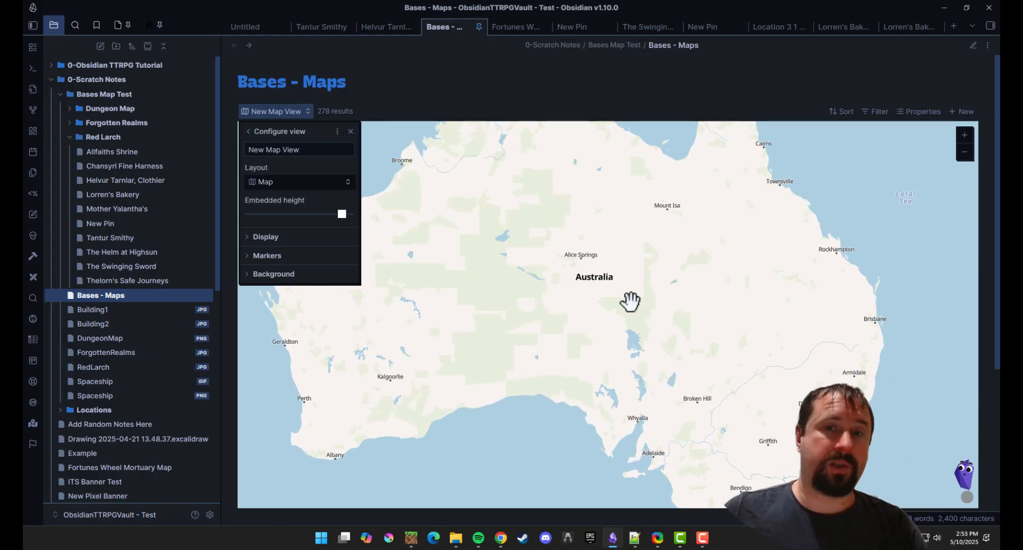
Close the view configuration and inspect the map detail of central and southeastern Australia at several zoom levels.
click(514, 175)
scroll(577, 210, down, 1)
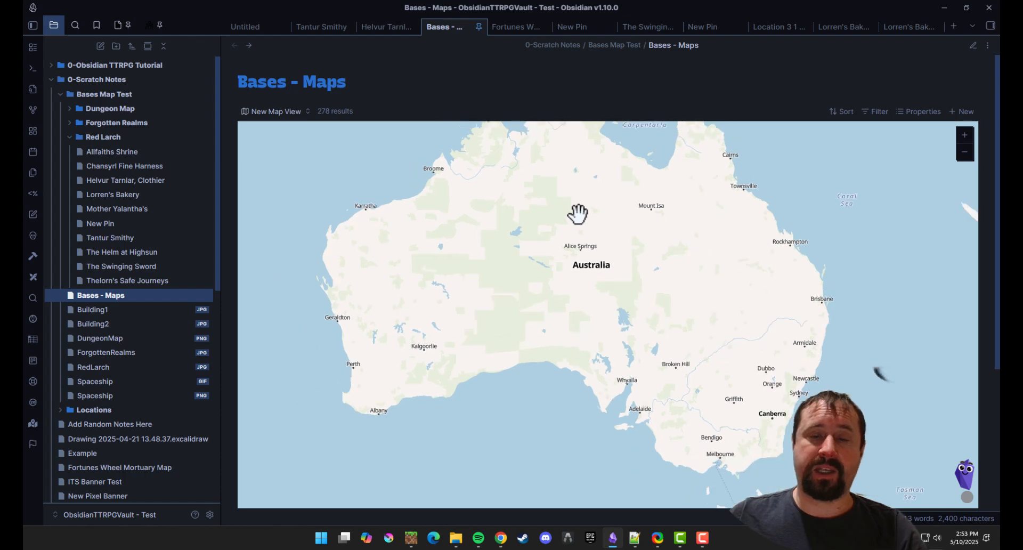
scroll(618, 223, down, 1)
scroll(669, 278, up, 2)
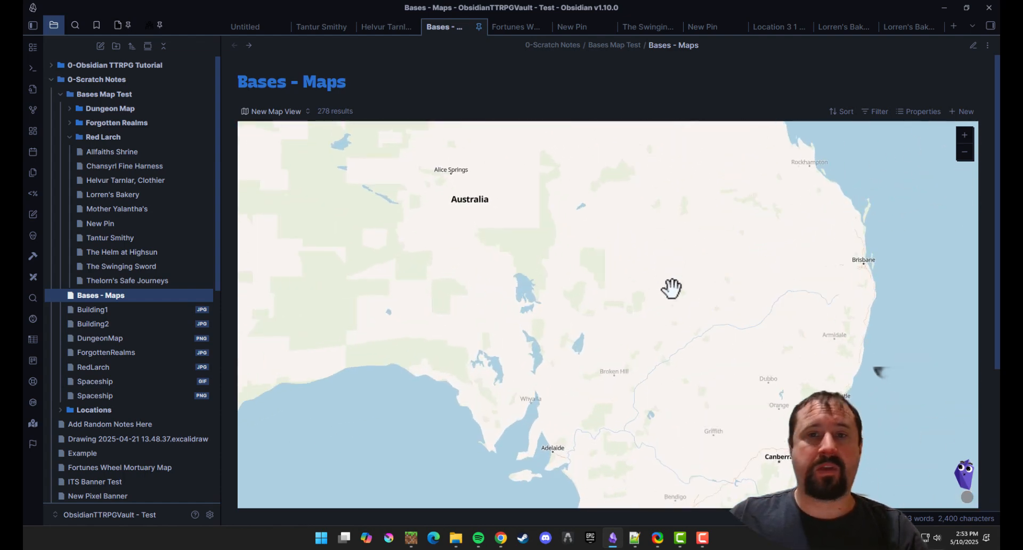
scroll(582, 235, down, 1)
scroll(575, 264, up, 4)
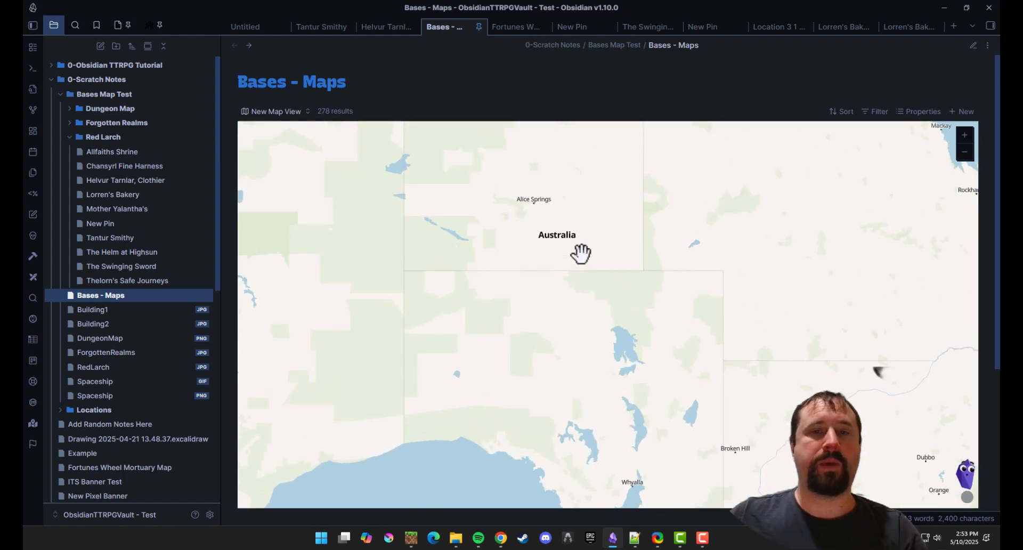
scroll(582, 262, down, 4)
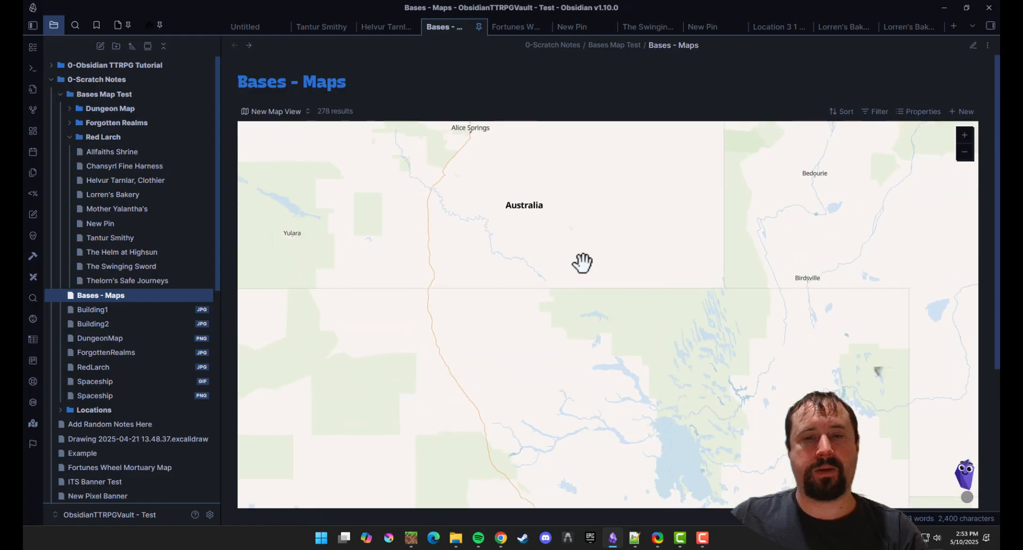
scroll(600, 261, down, 1)
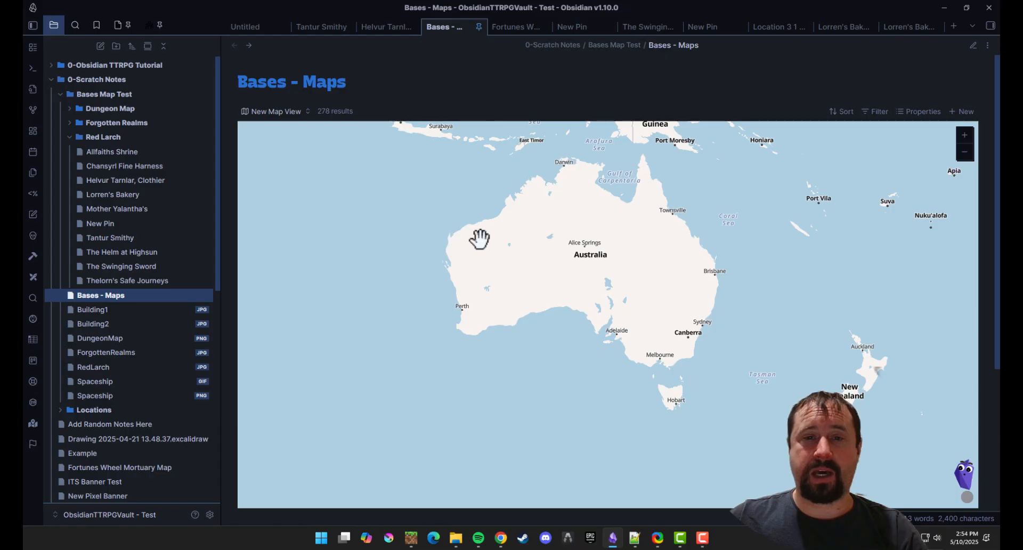
Try rotating and tilting the map around Australia, return it to roughly north-up, and dismiss the location options.
drag(513, 232, 514, 260)
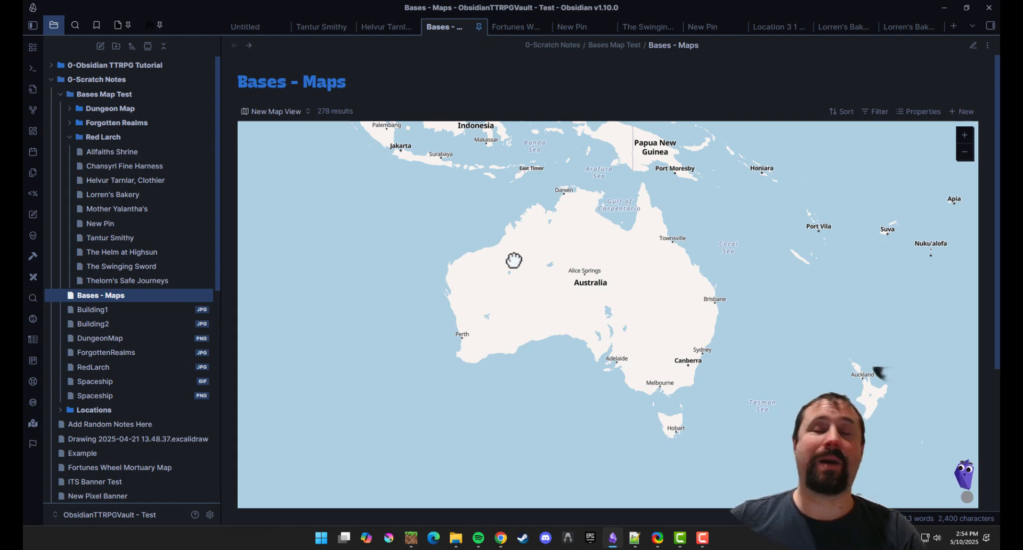
drag(484, 311, 356, 274)
right_click(356, 274)
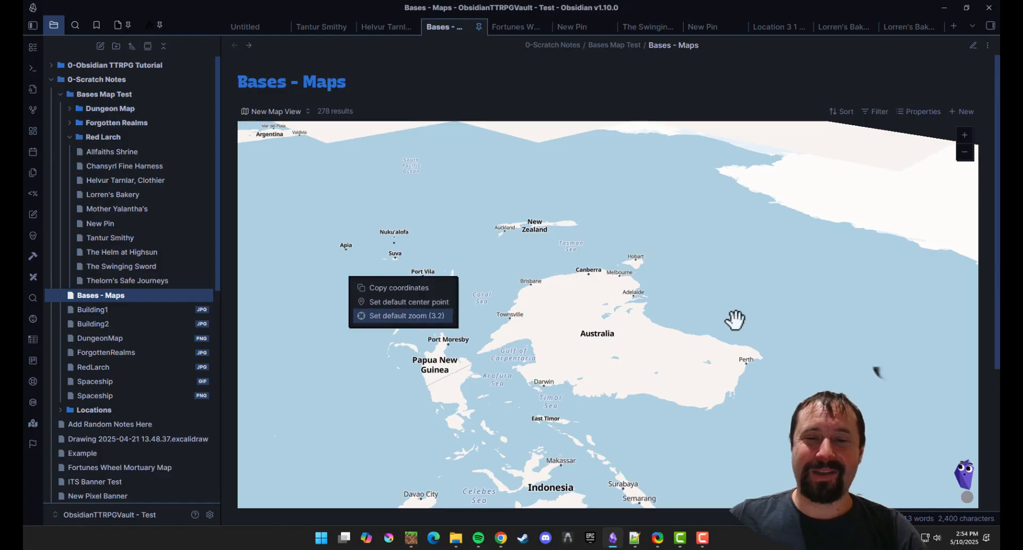
drag(735, 320, 490, 448)
right_click(491, 447)
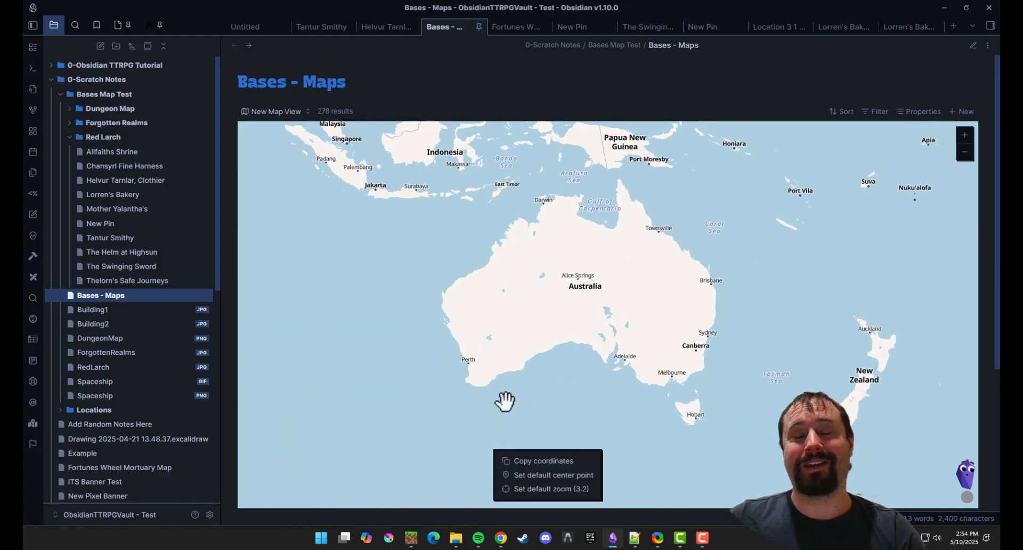
click(506, 291)
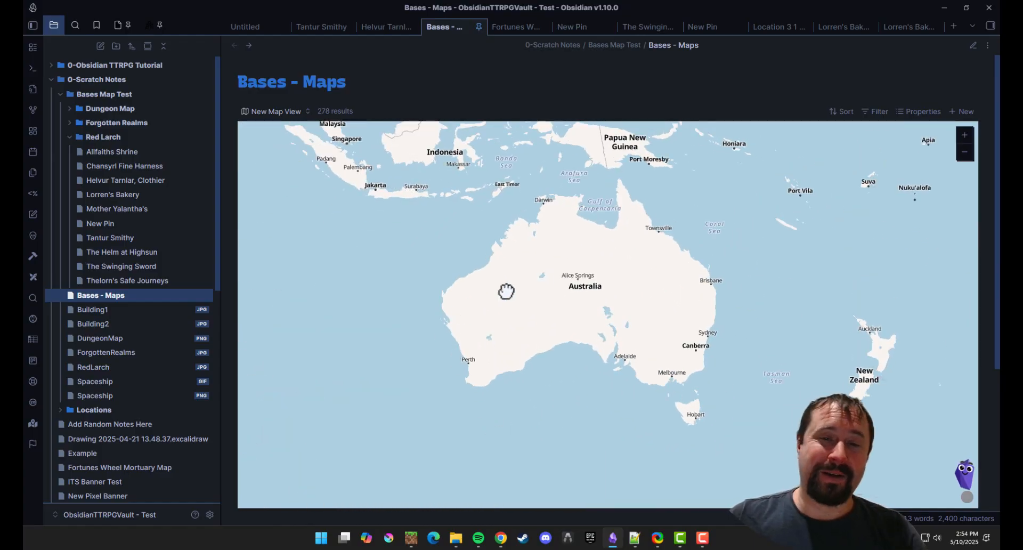
scroll(506, 291, up, 2)
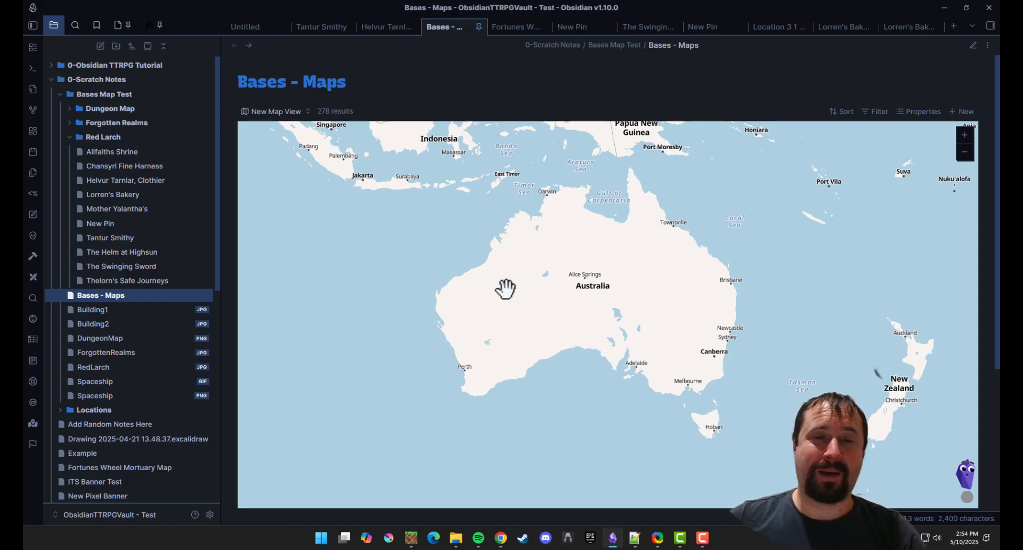
scroll(544, 271, down, 1)
scroll(545, 270, up, 1)
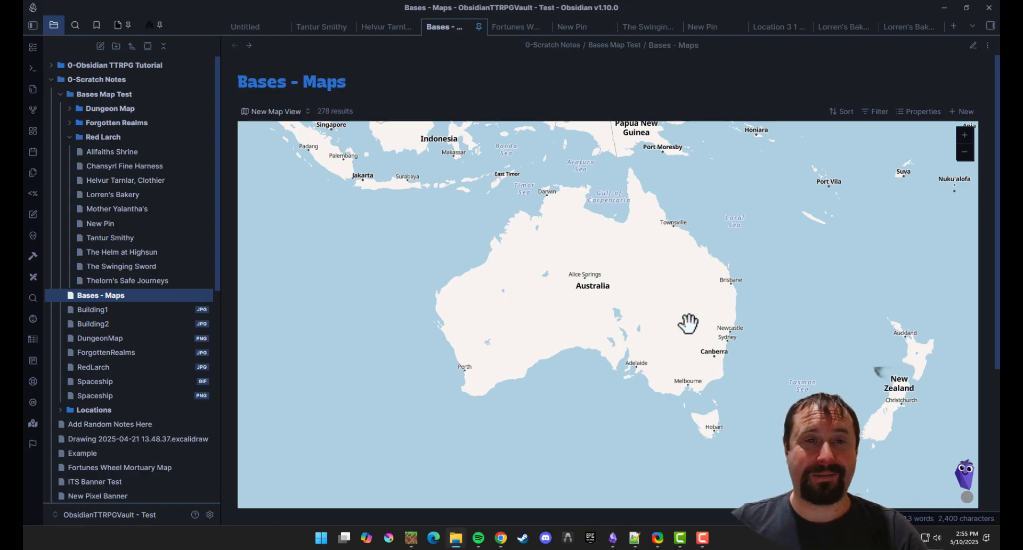
scroll(661, 310, down, 1)
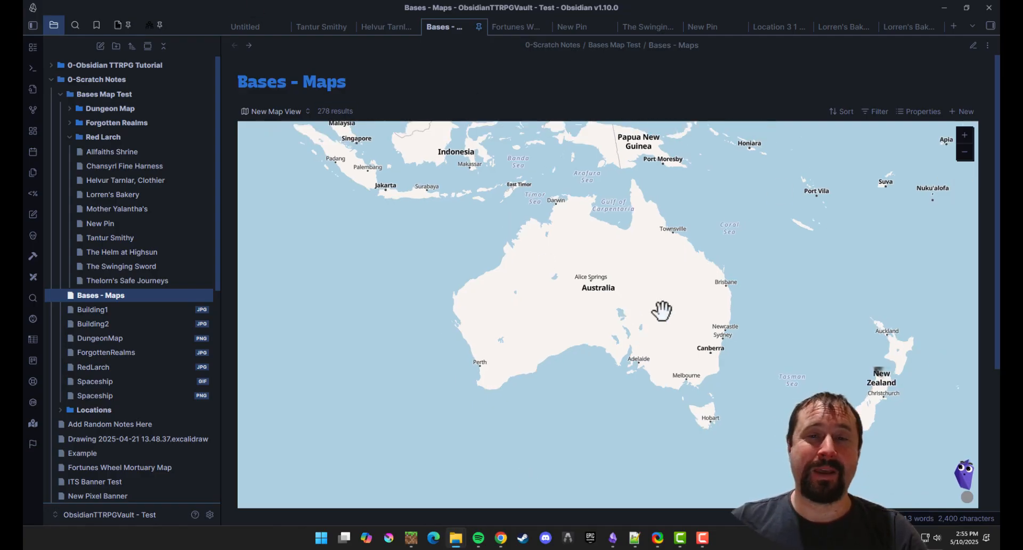
scroll(661, 298, down, 2)
scroll(656, 271, up, 3)
scroll(628, 278, down, 1)
scroll(628, 278, up, 2)
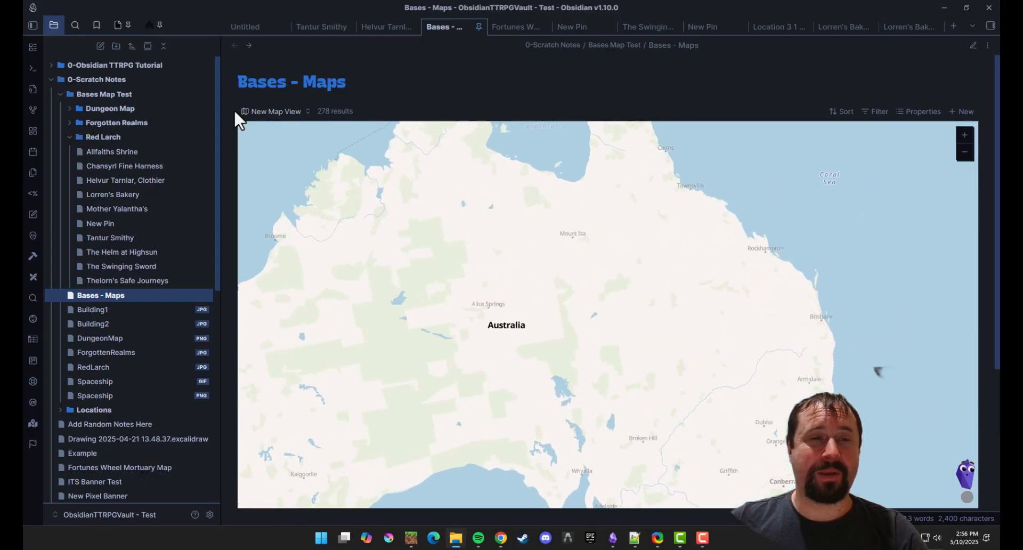
scroll(235, 109, down, 4)
scroll(439, 187, down, 3)
scroll(534, 301, up, 4)
scroll(486, 356, up, 1)
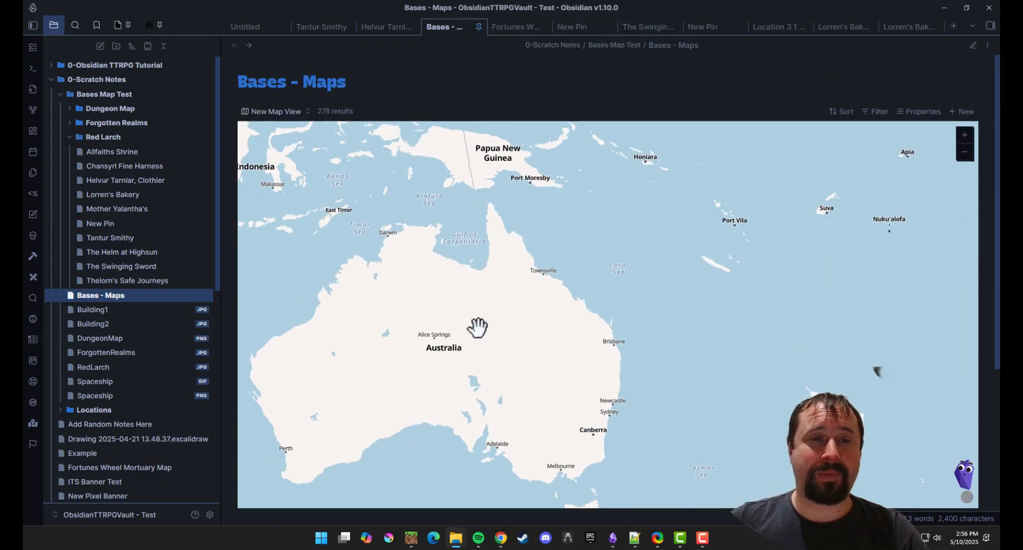
scroll(477, 327, down, 1)
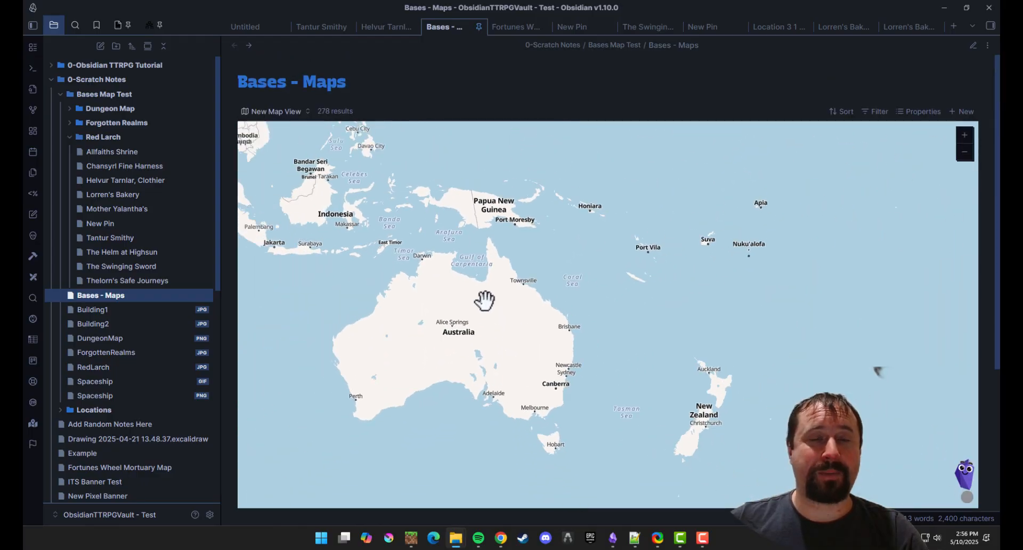
Inspect the local background image path in the Red Larch view's configuration, then close the configuration without changes.
click(299, 109)
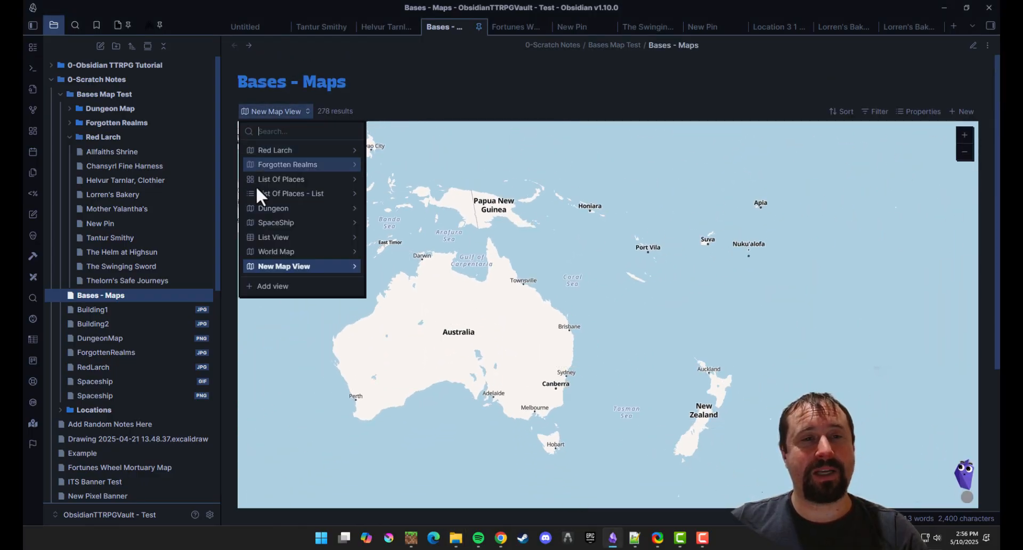
click(355, 149)
click(252, 277)
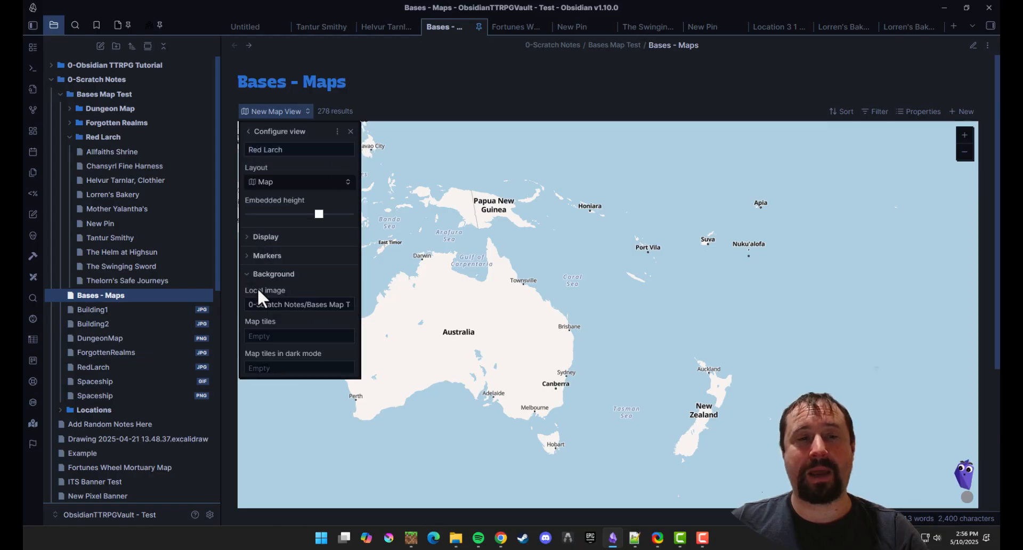
triple_click(252, 303)
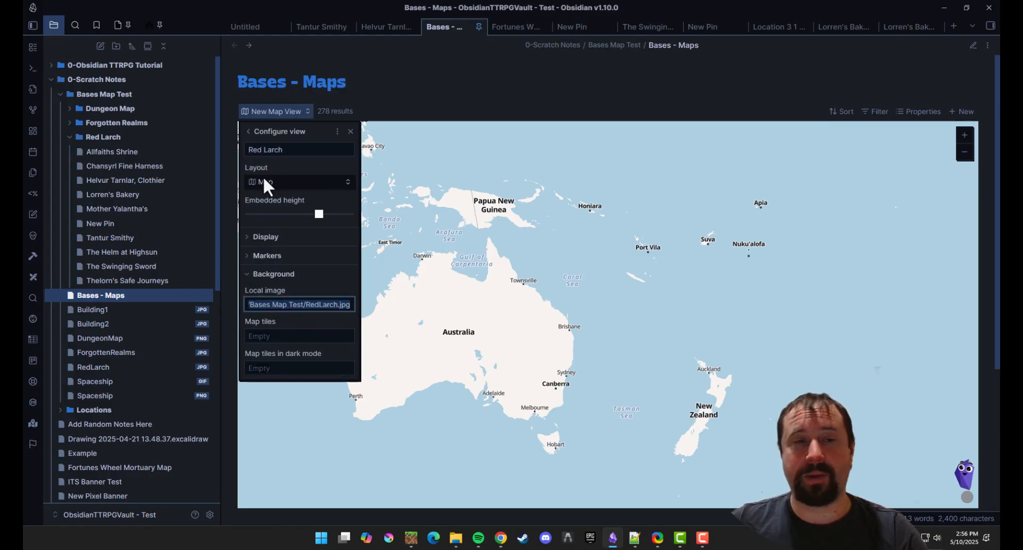
click(245, 274)
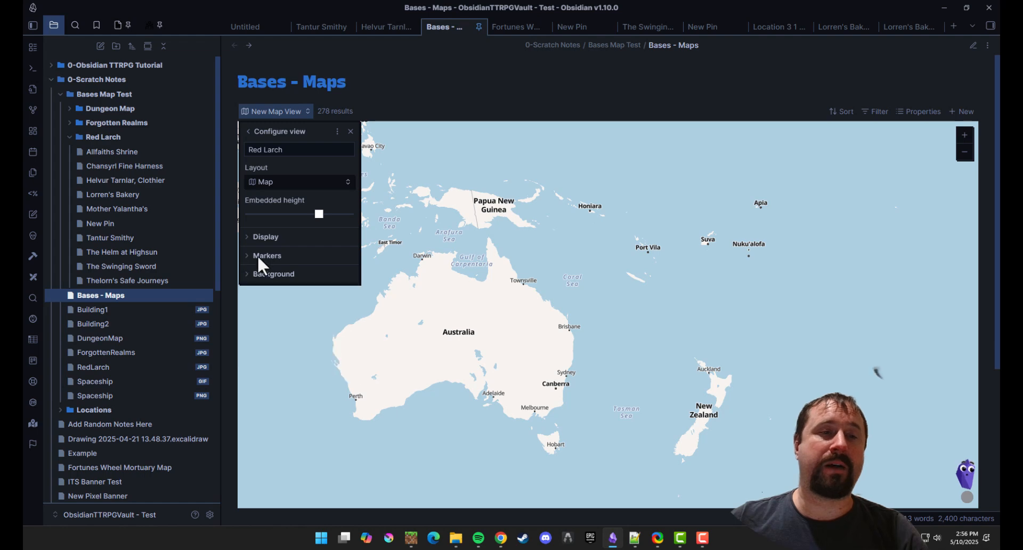
click(476, 118)
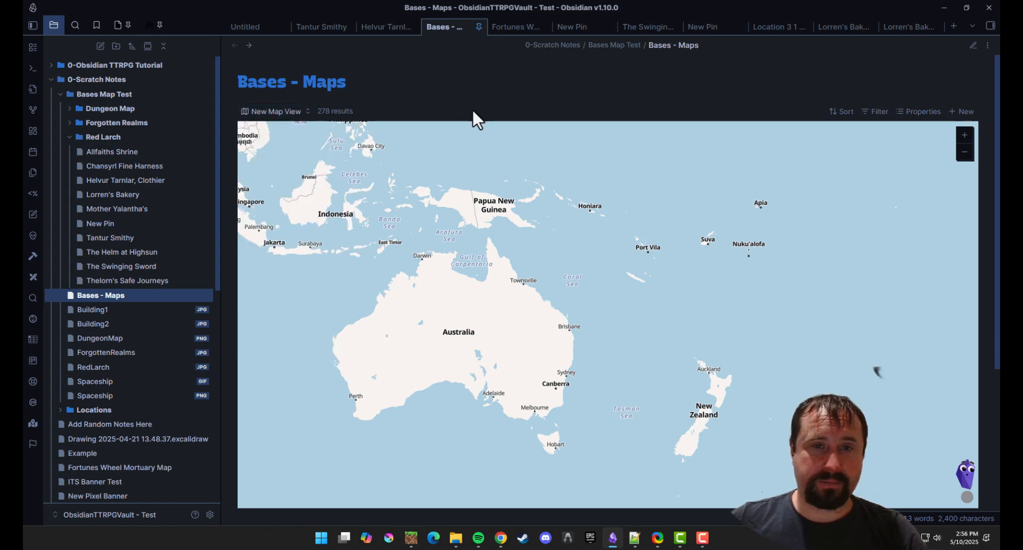
Check the installed community plugins for updates and look through the whole plugin list.
click(209, 513)
click(714, 136)
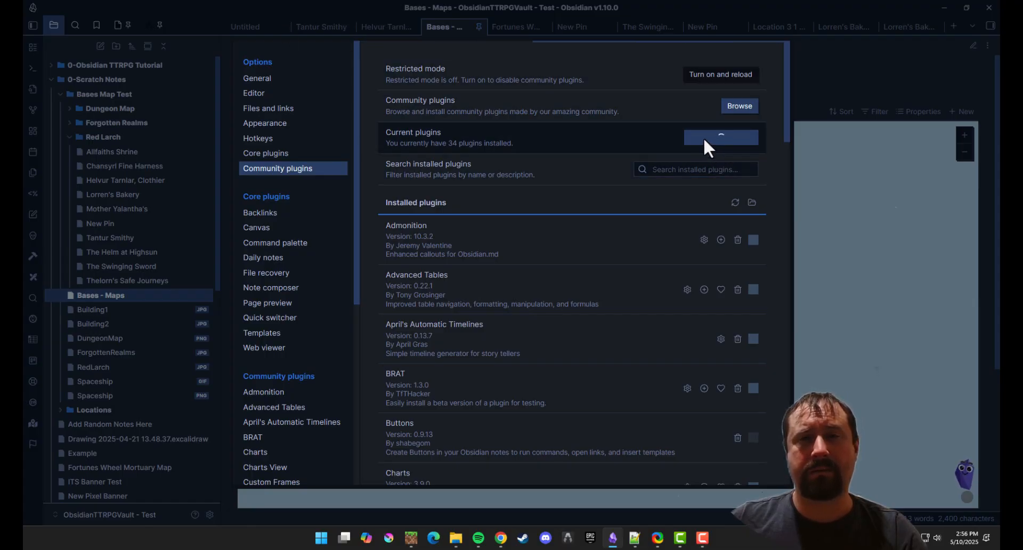
scroll(717, 138, down, 2)
scroll(716, 143, down, 11)
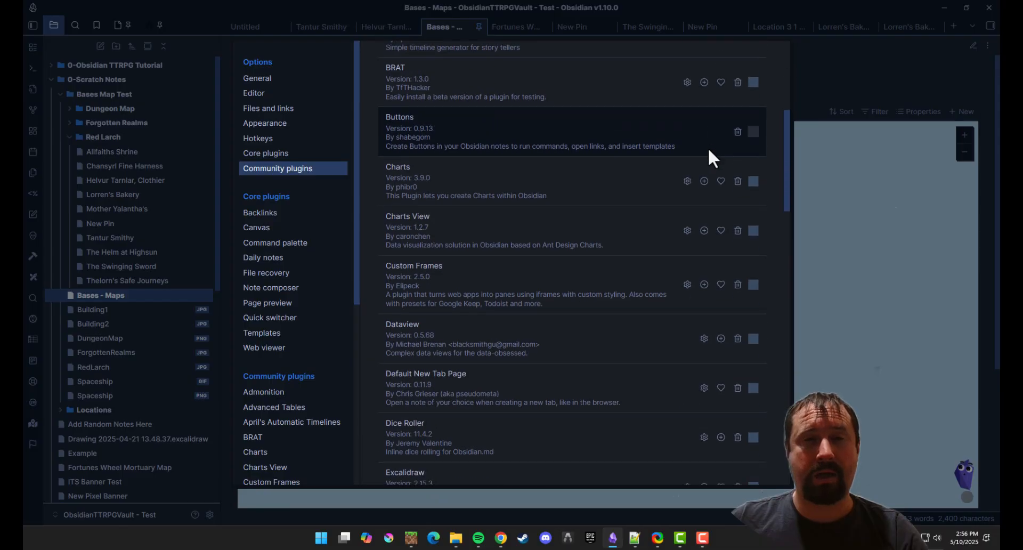
scroll(638, 218, up, 6)
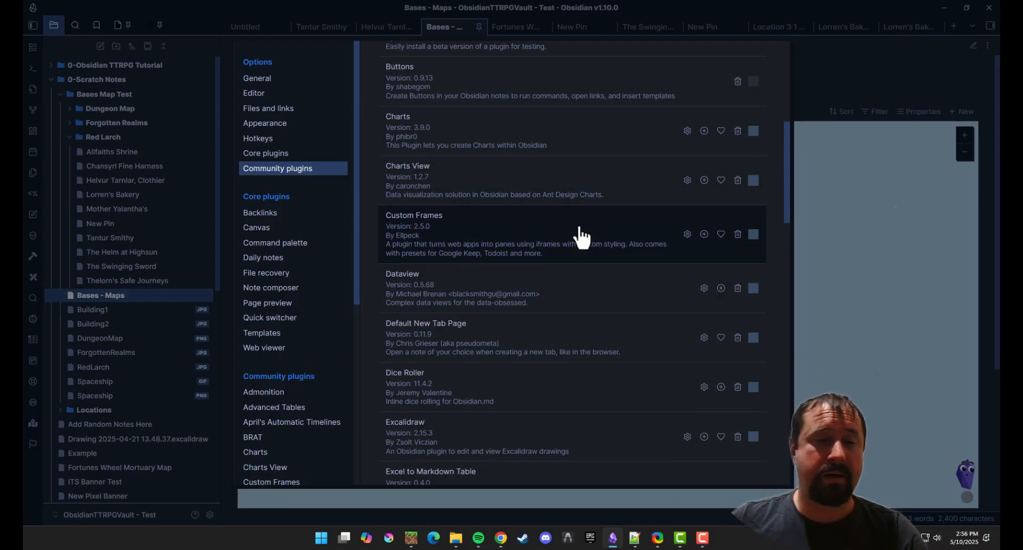
scroll(582, 235, down, 6)
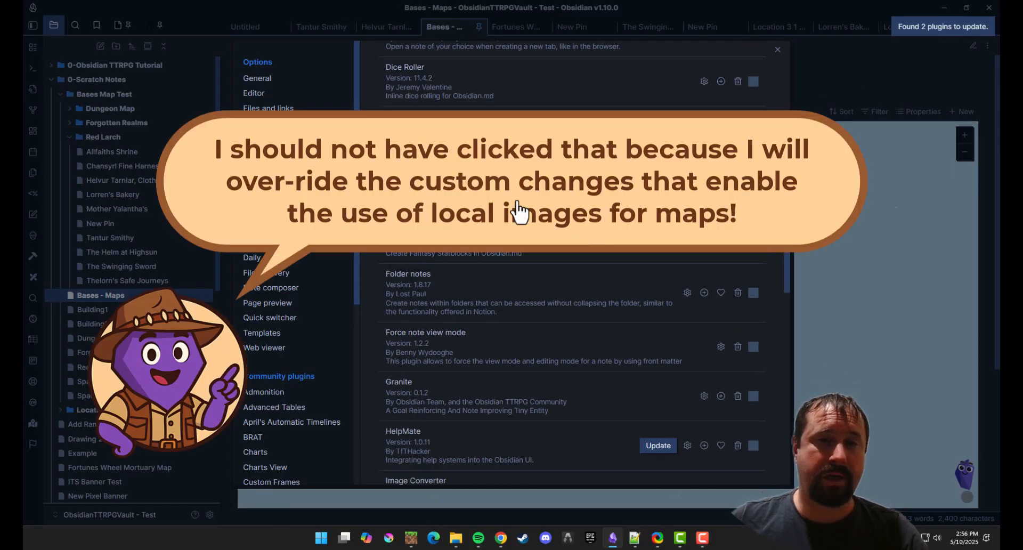
scroll(652, 320, up, 10)
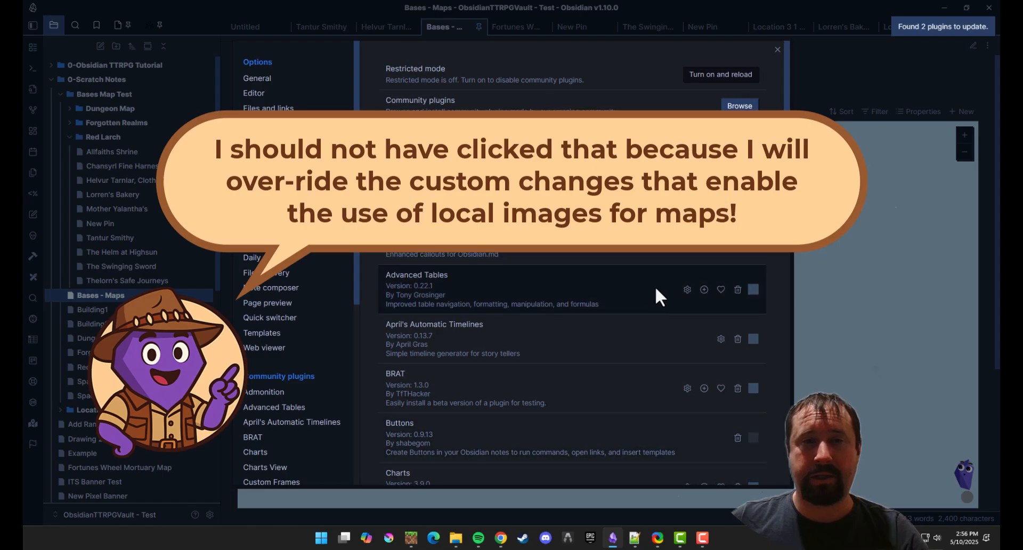
scroll(654, 286, down, 15)
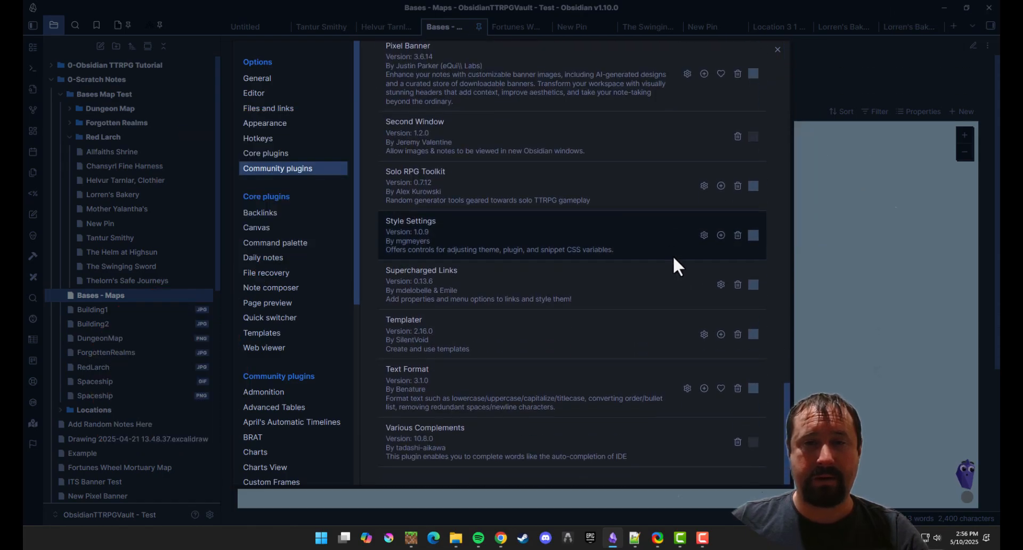
scroll(673, 254, up, 15)
scroll(676, 254, up, 10)
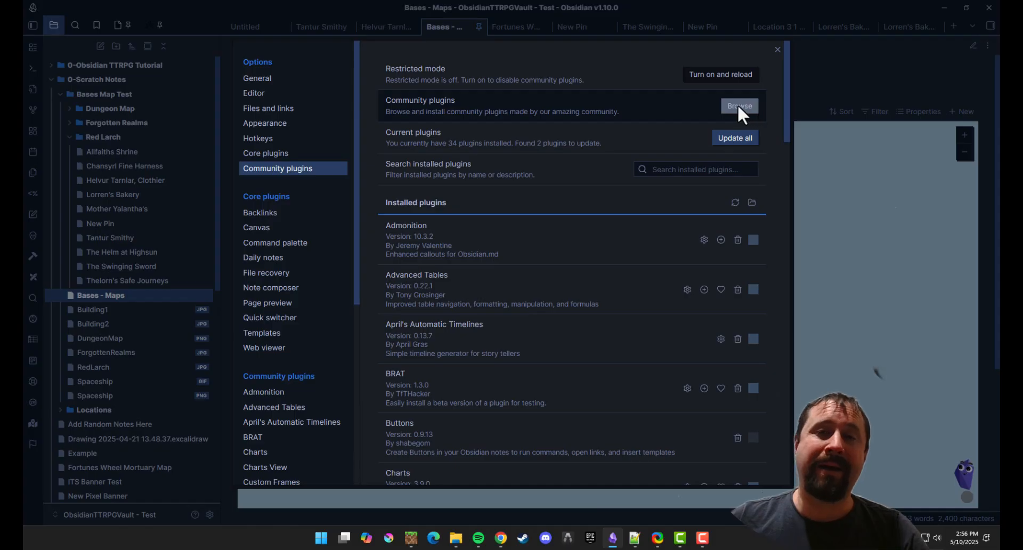
Browse the community plugin catalogue and search it for "Maps".
click(740, 106)
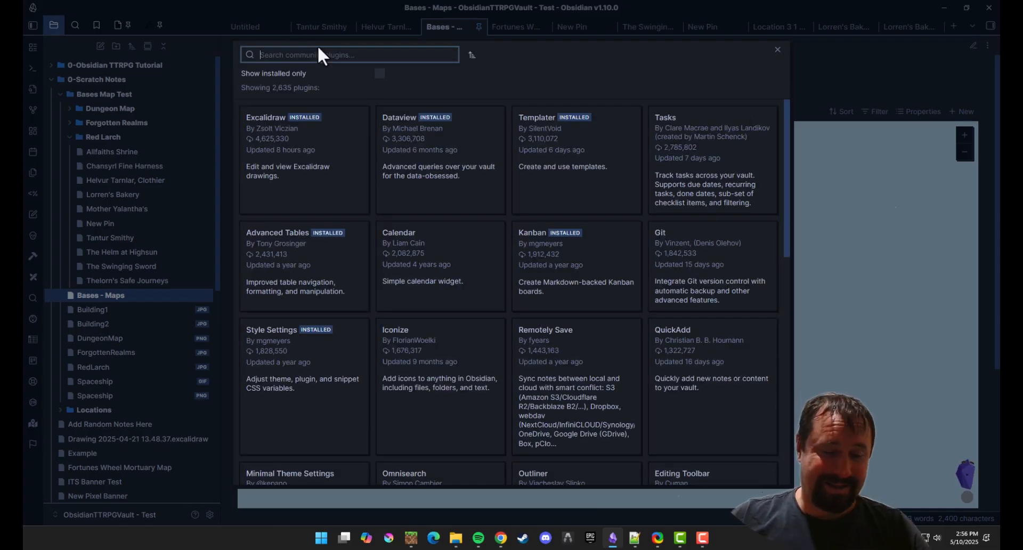
text(Maps)
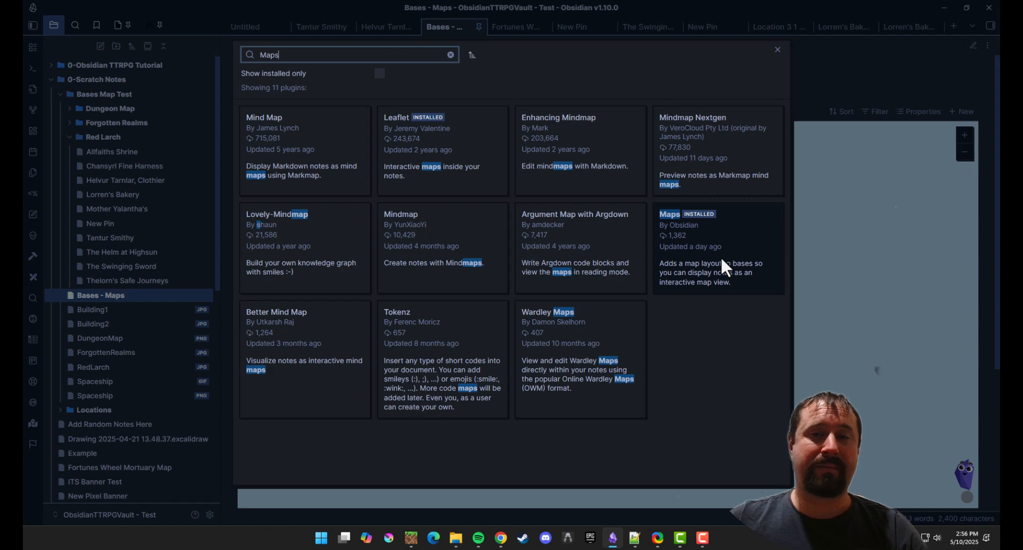
View the details page of the Maps plugin by Obsidian, then close the plugin catalogue and settings.
click(693, 229)
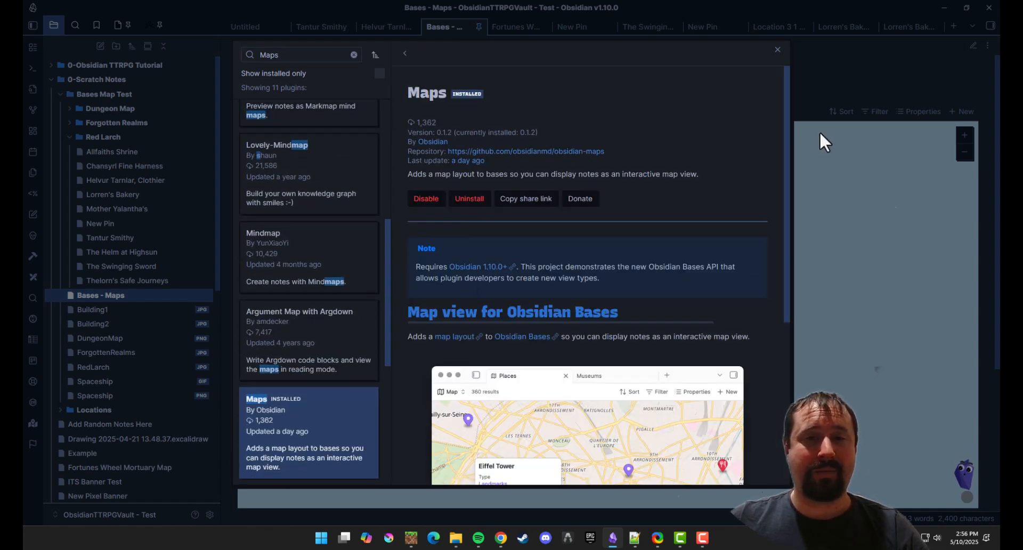
click(838, 70)
click(838, 70)
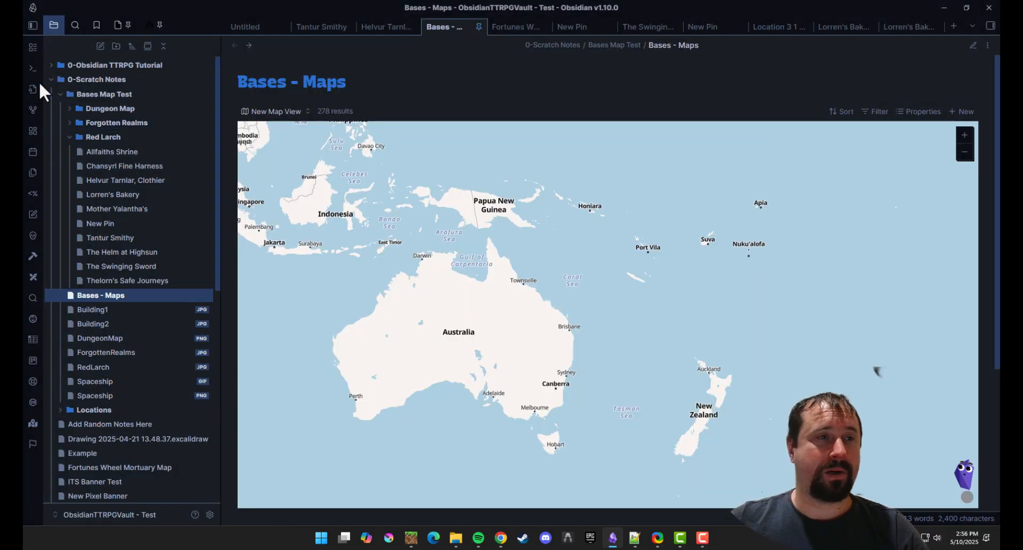
Switch the base to the Red Larch view, reposition the map, and check the location options on it before dismissing them.
click(298, 113)
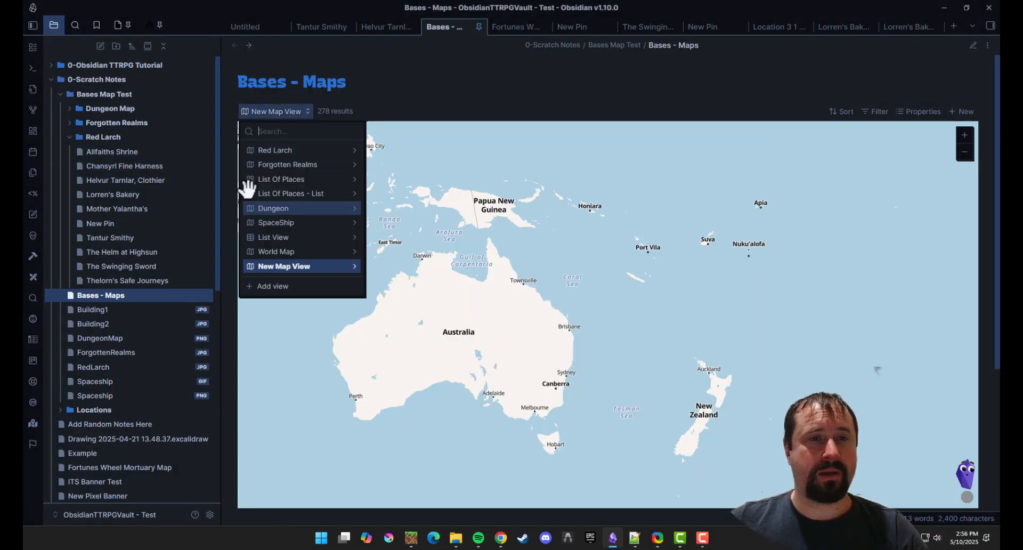
click(278, 150)
drag(624, 335, 662, 326)
right_click(637, 334)
right_click(661, 326)
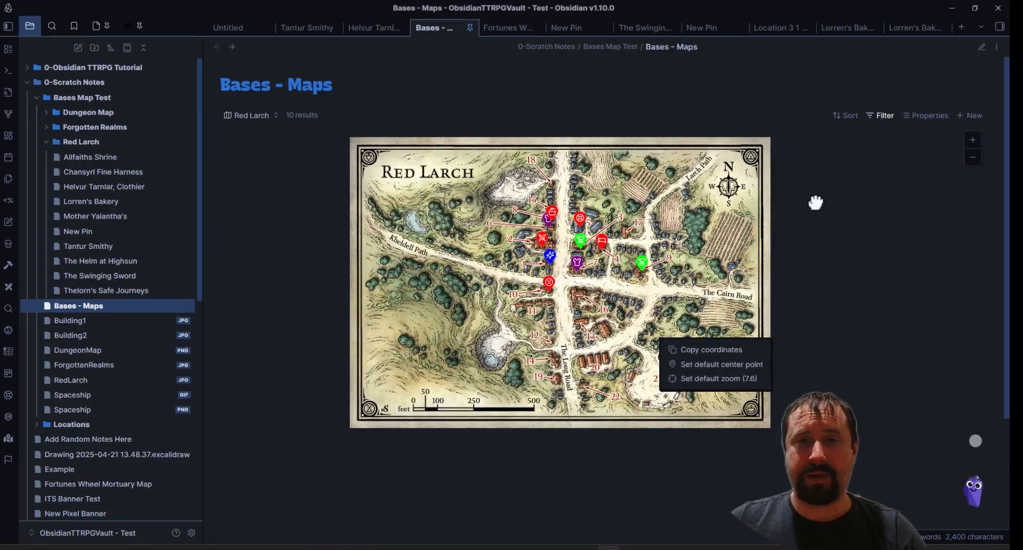
click(815, 203)
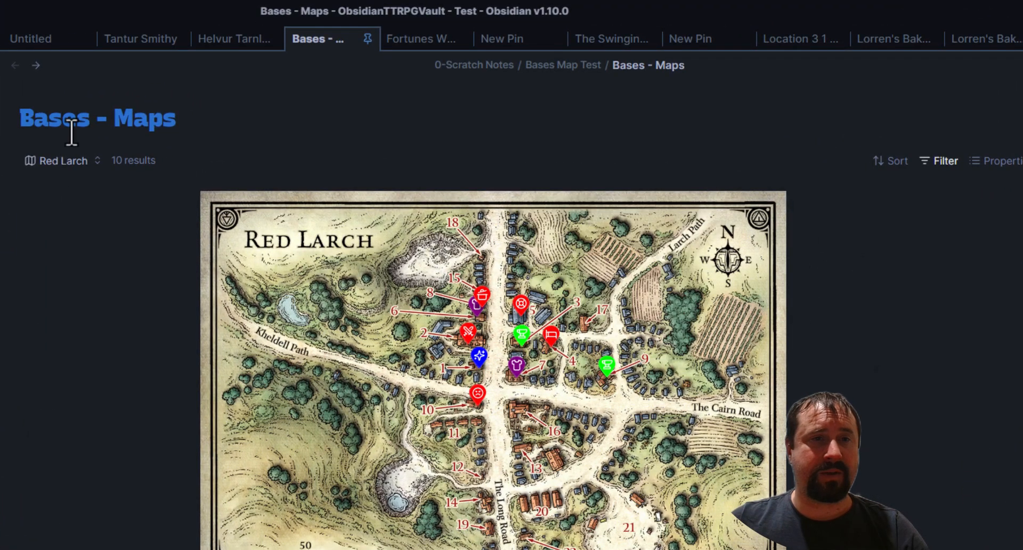
Add a new view to the base, check the available layout types, and keep the Table layout.
click(75, 161)
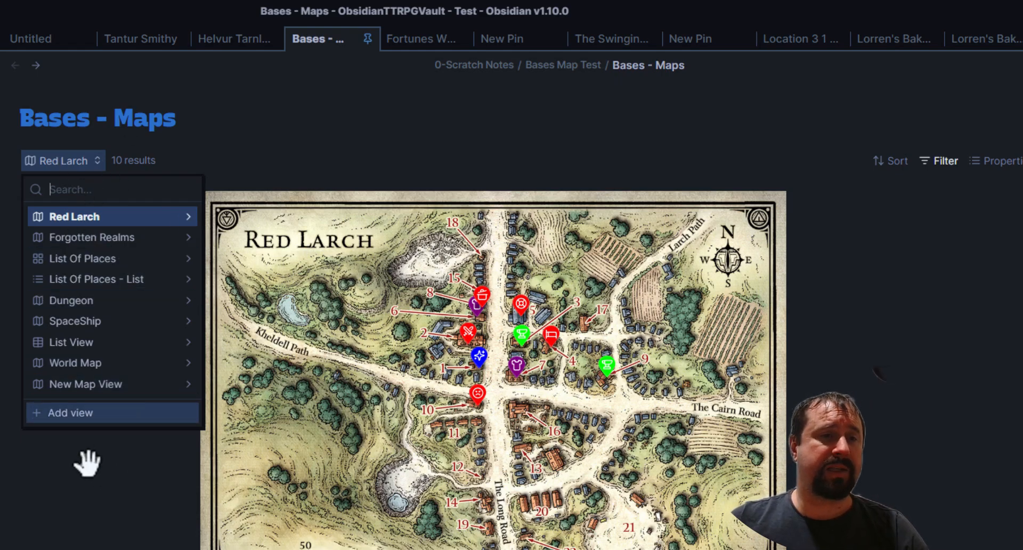
click(60, 413)
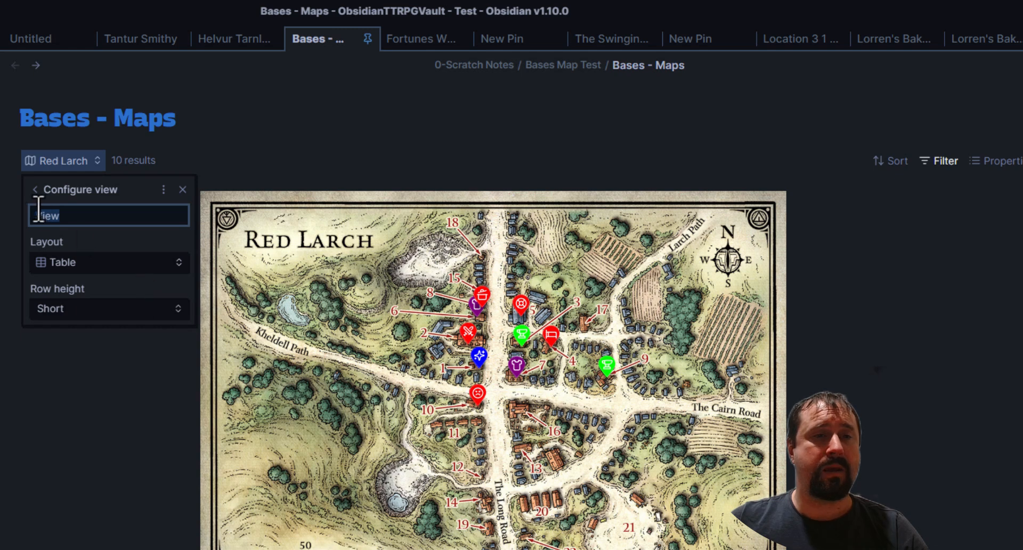
click(123, 261)
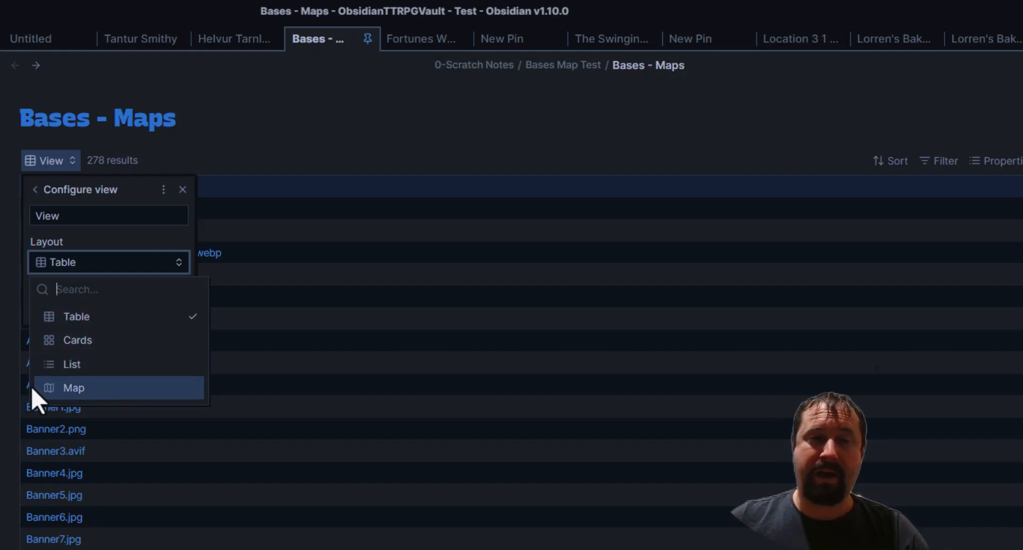
click(297, 269)
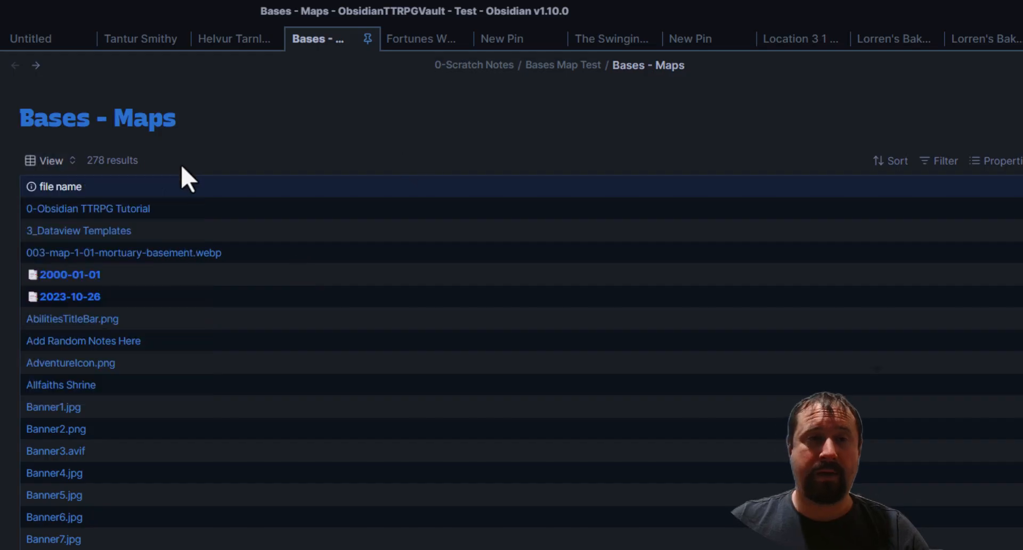
Return to the Red Larch view and set its embedded height to 600.
click(48, 160)
click(69, 216)
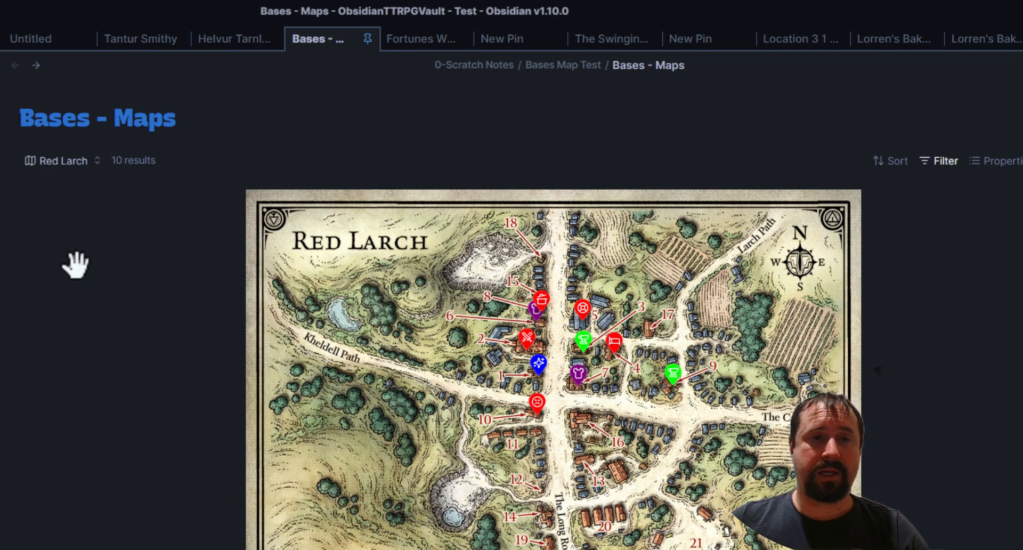
click(101, 165)
click(188, 217)
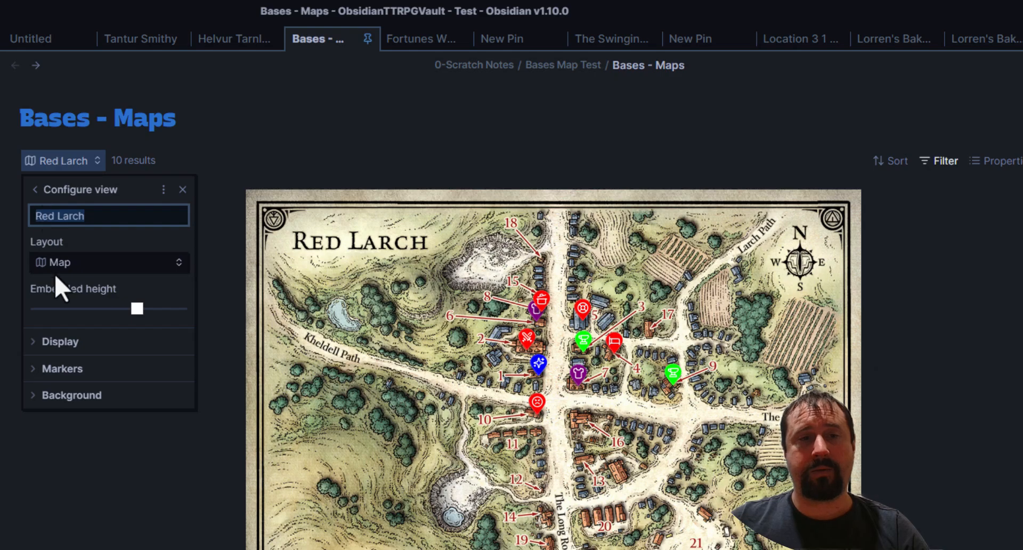
click(137, 308)
drag(135, 309, 133, 336)
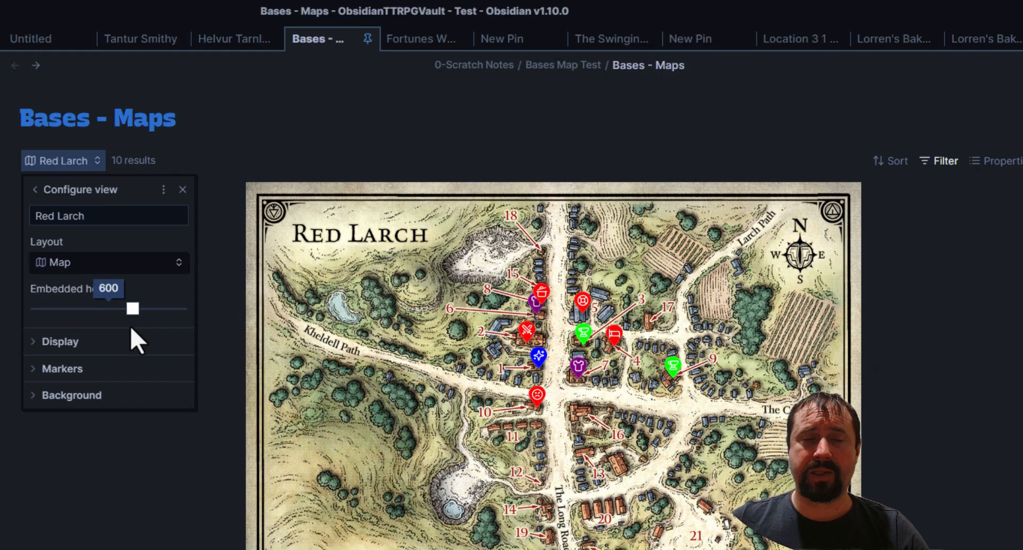
Copy the coordinates of the main crossroads on the Red Larch map and set the view's center coordinates to 0.01724, 0.00517.
click(34, 343)
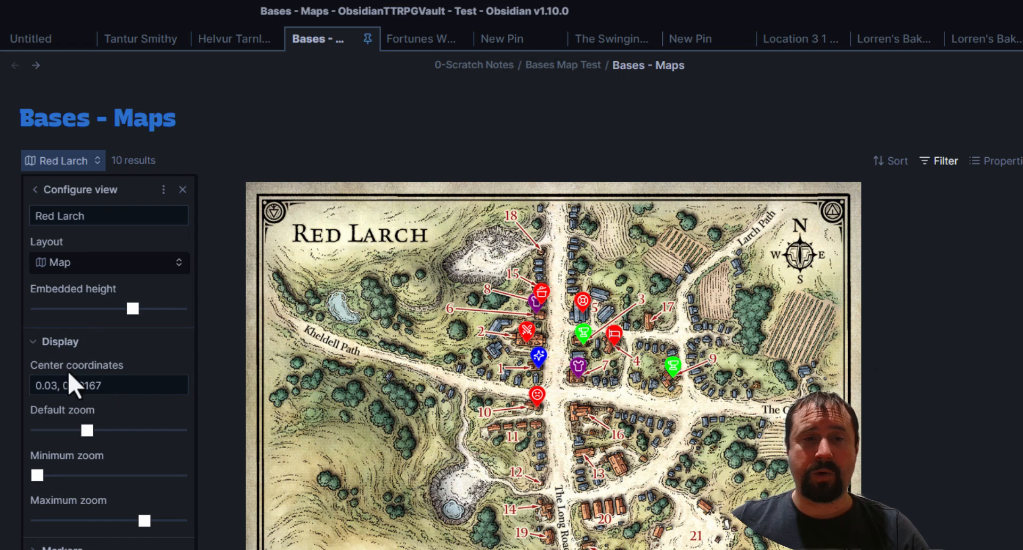
right_click(554, 391)
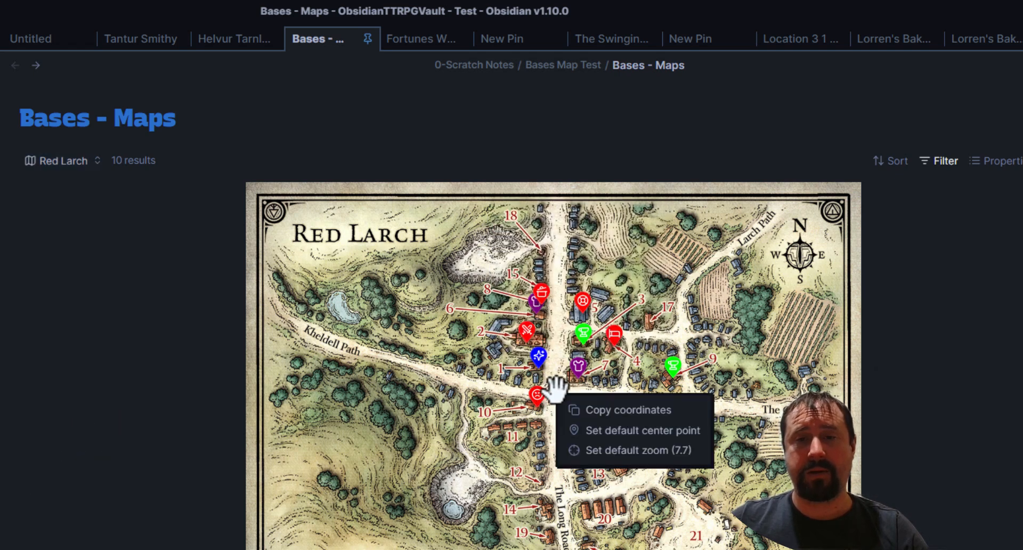
click(602, 414)
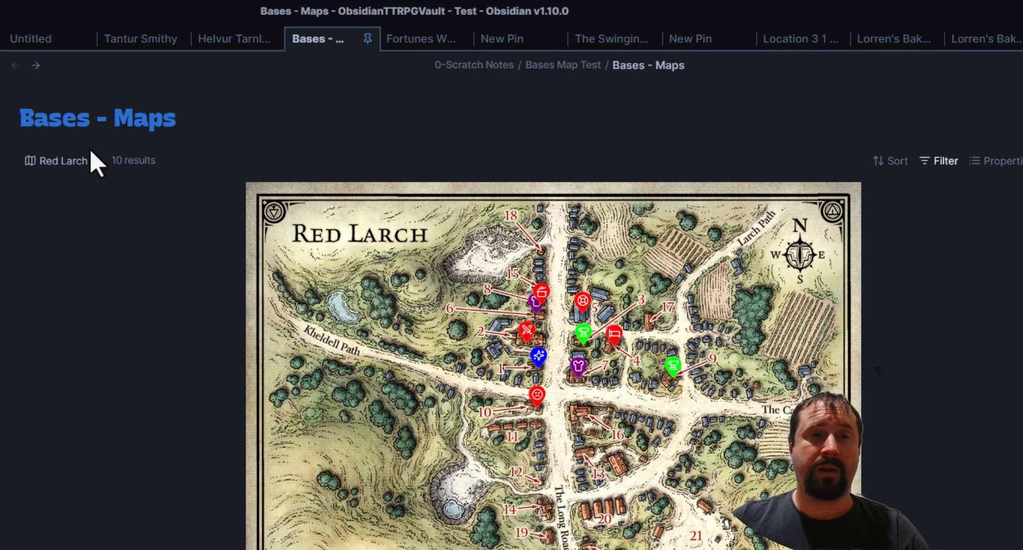
click(101, 160)
click(188, 217)
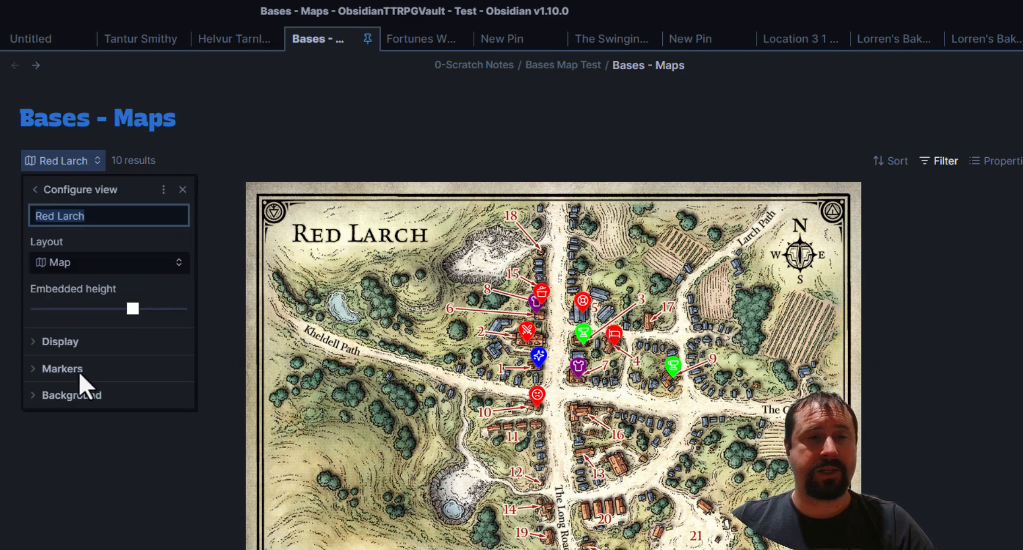
click(37, 346)
triple_click(130, 384)
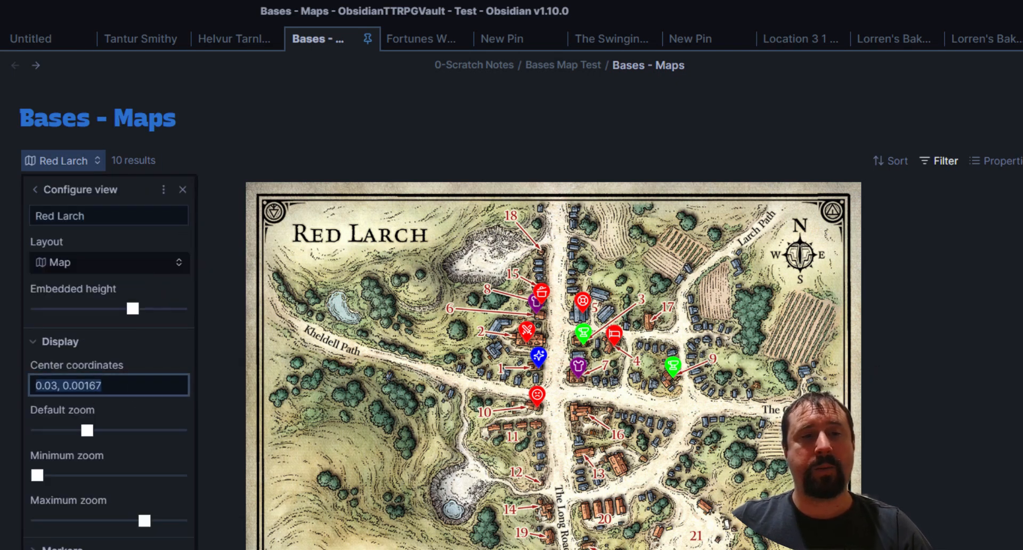
text(0.01724, 0.00517)
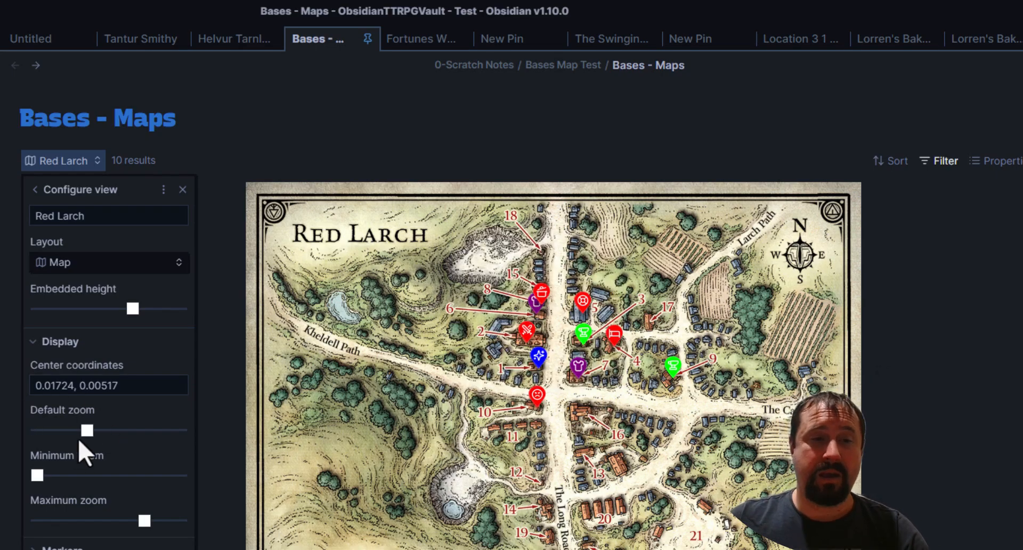
Lower the Red Larch view's default zoom, then reload the map by visiting the Allfaiths Shrine note and coming back.
mouse_move(83, 426)
drag(86, 429, 53, 429)
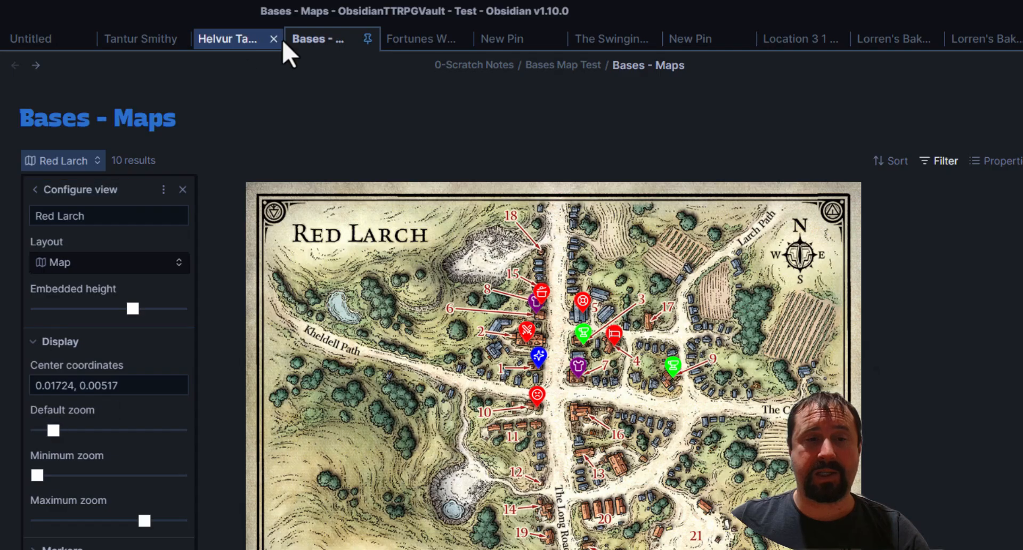
click(221, 121)
click(36, 65)
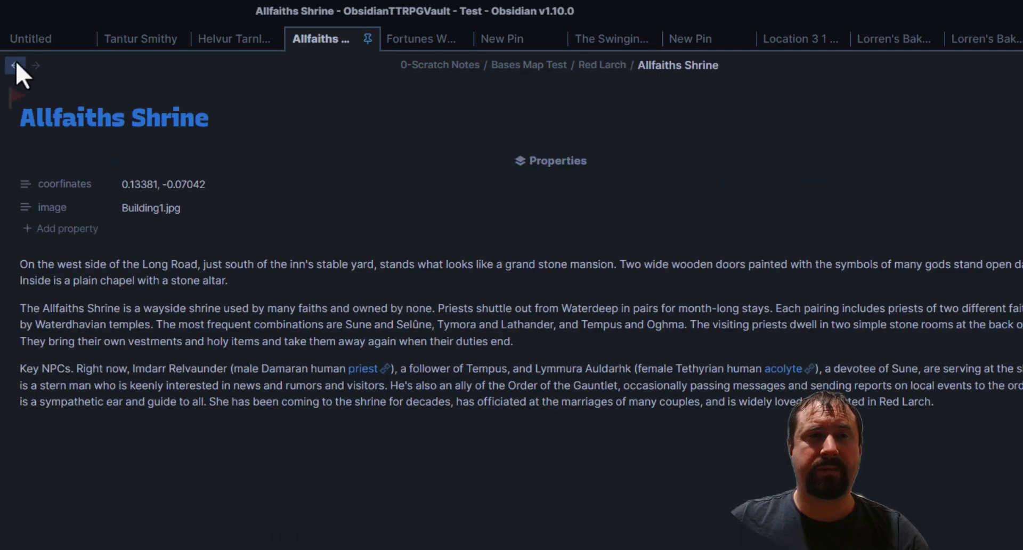
click(16, 66)
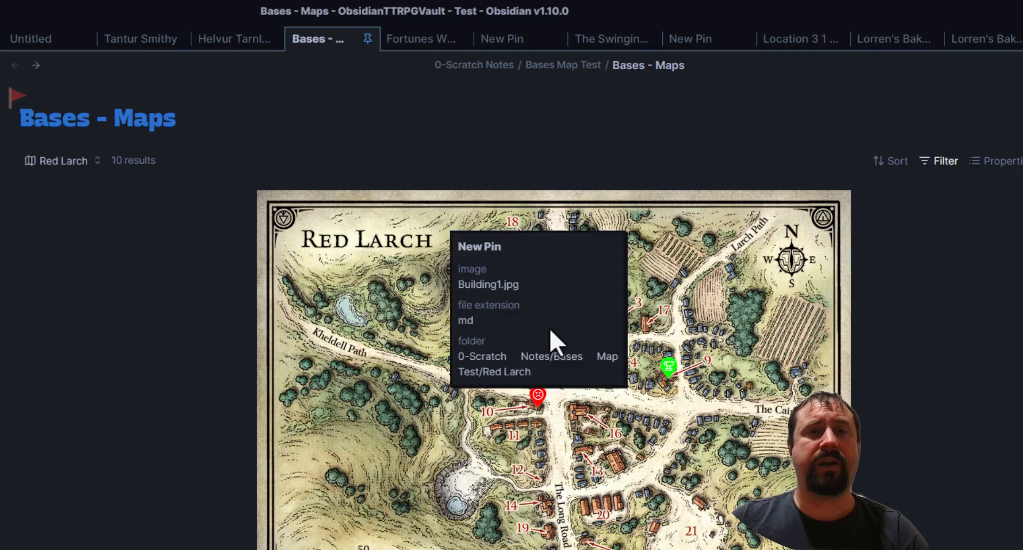
Review the Red Larch view's minimum and maximum zoom settings and test the zoom range on the map.
click(117, 161)
click(87, 163)
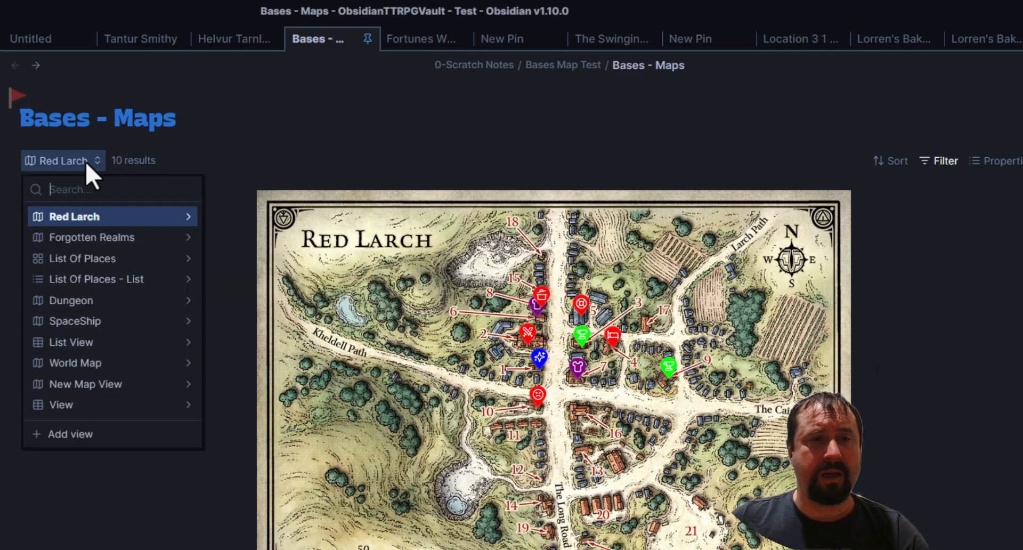
click(189, 216)
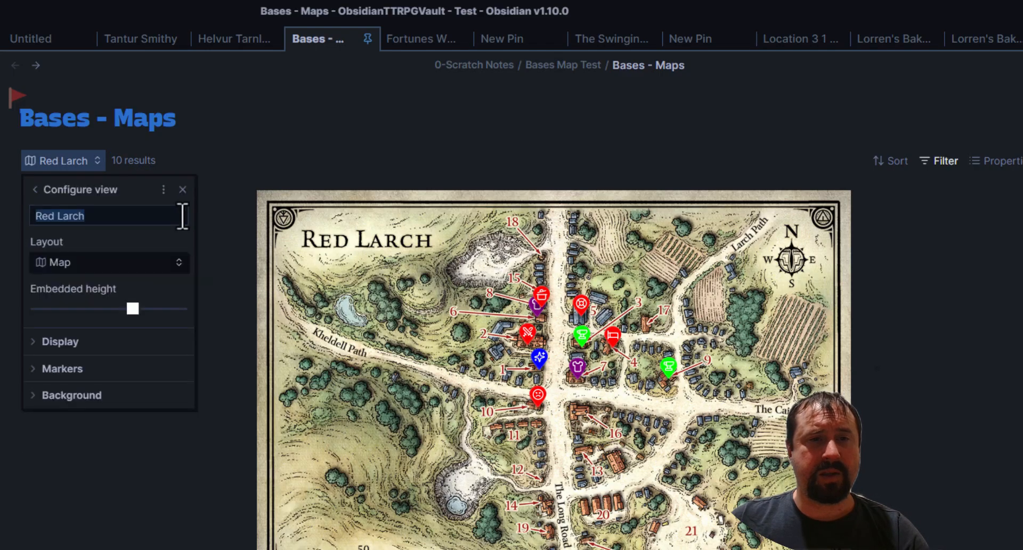
click(41, 348)
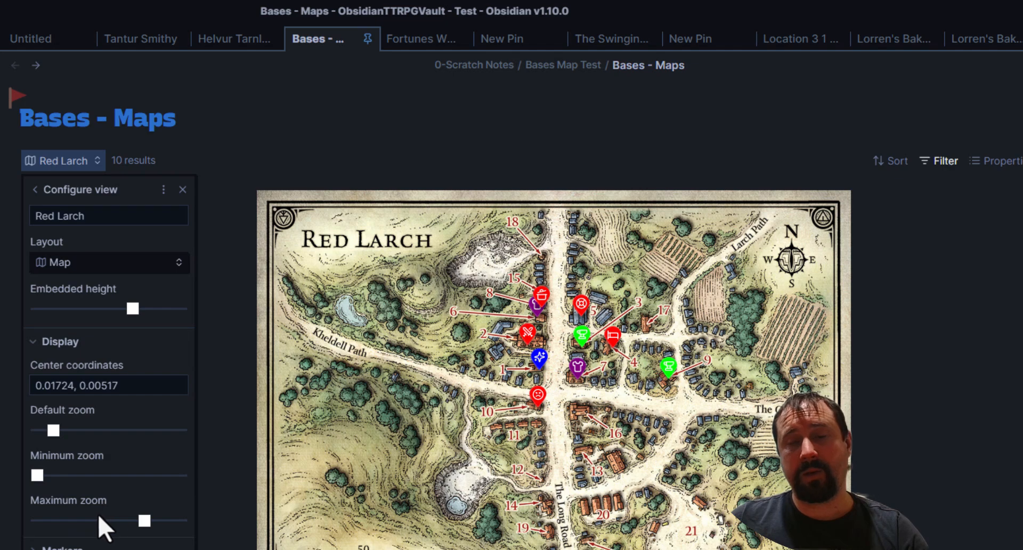
drag(41, 482, 24, 497)
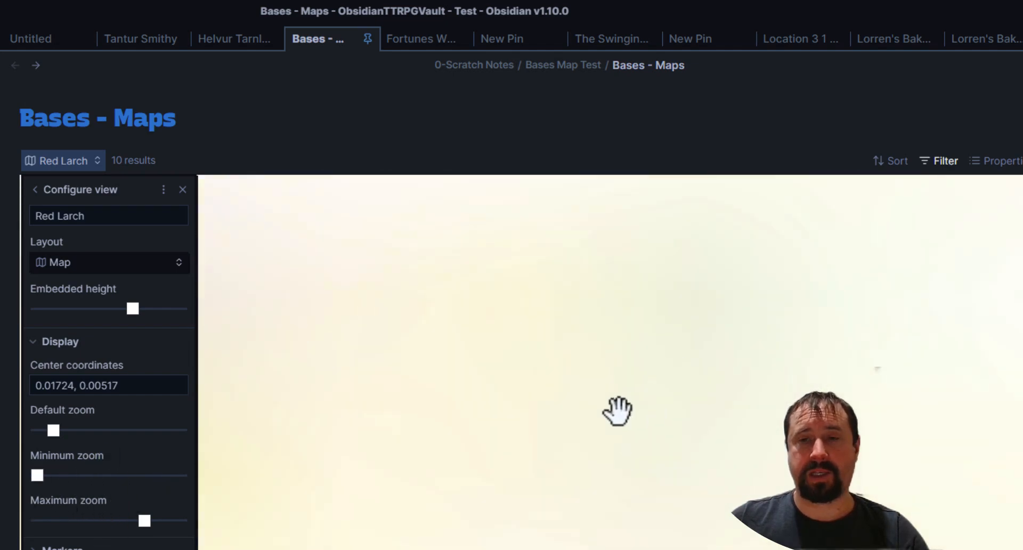
scroll(617, 411, down, 10)
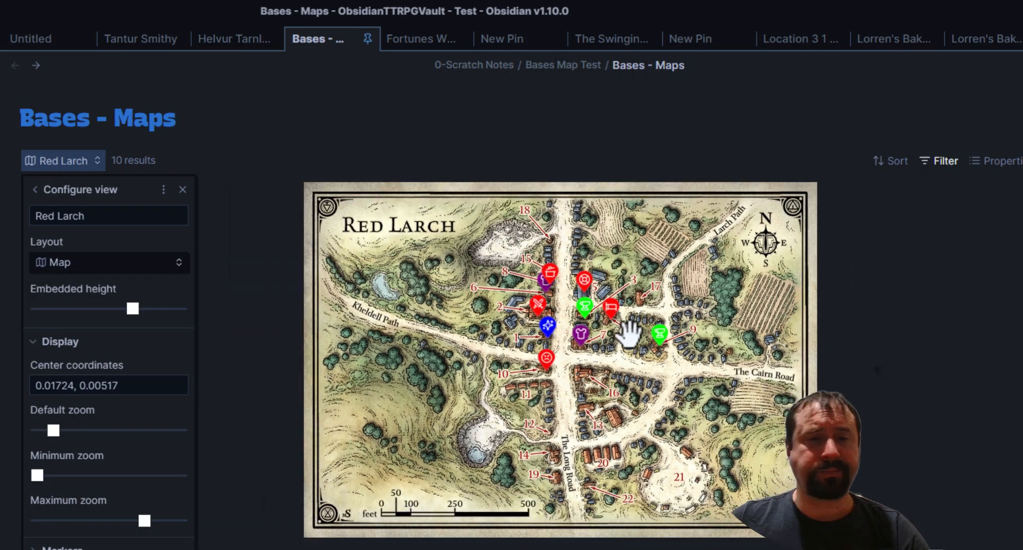
scroll(629, 333, up, 1)
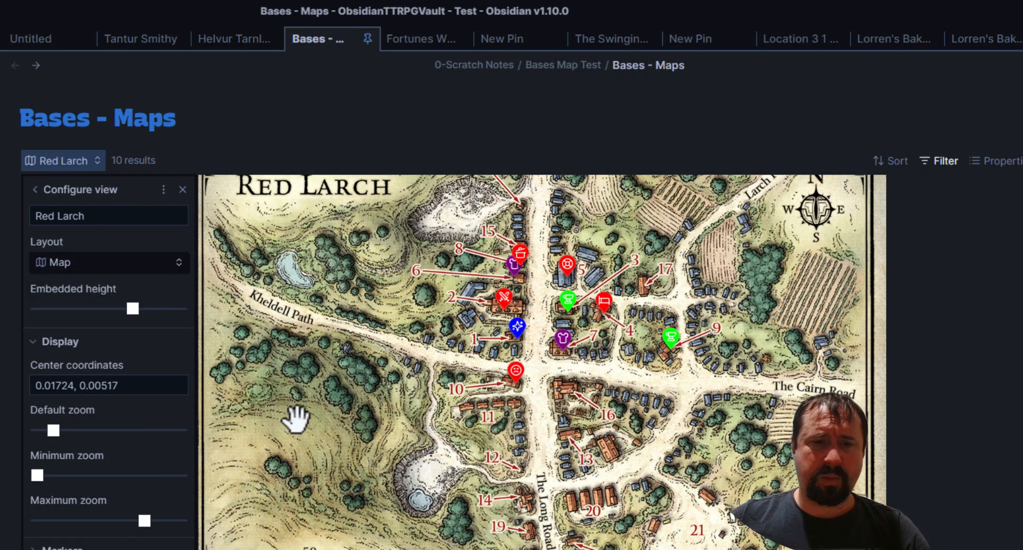
Inspect the properties assigned to marker coordinates, icon and color in the Red Larch view, then close the configuration.
click(38, 341)
click(30, 376)
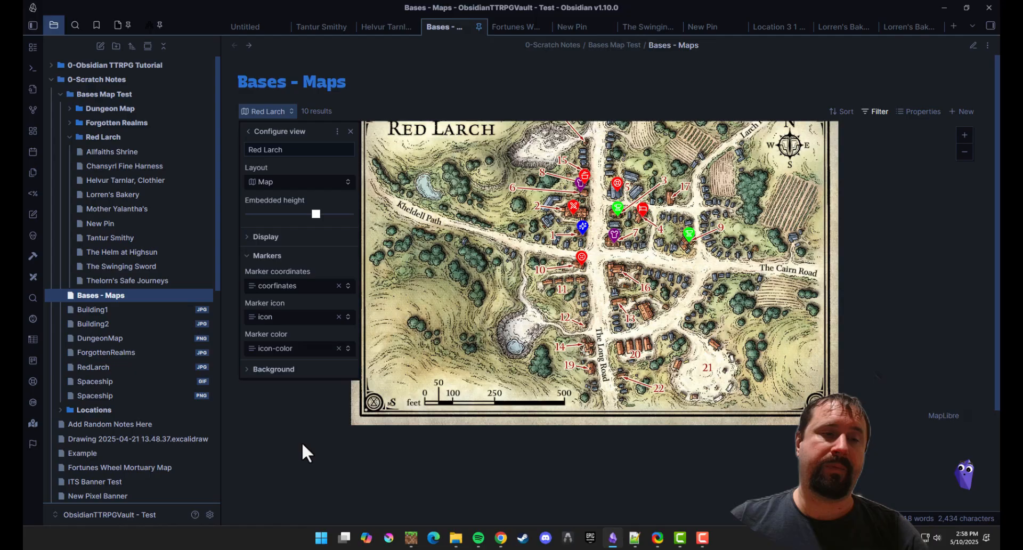
click(301, 444)
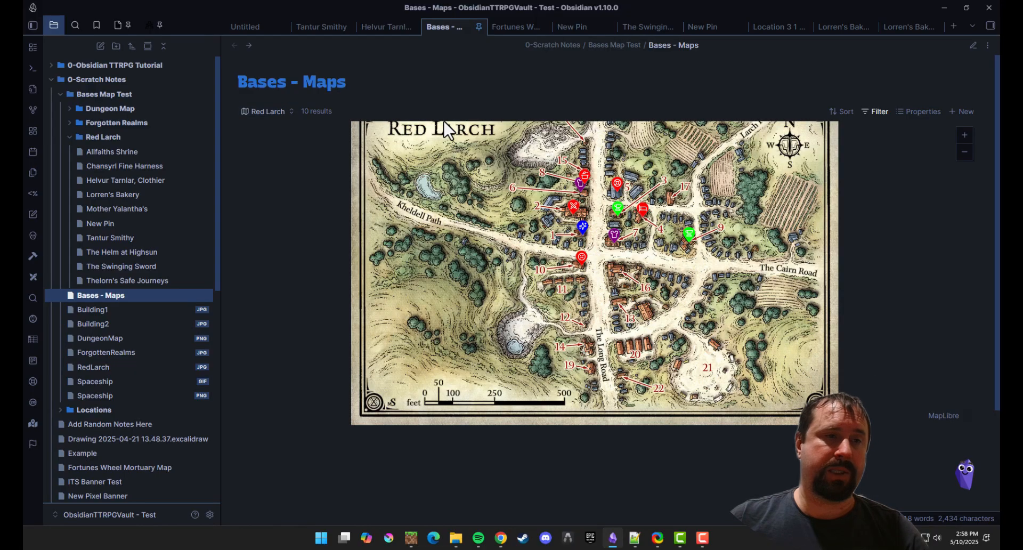
Open the Allfaiths Shrine note from the Red Larch folder and show it as editable source with its raw properties.
click(111, 150)
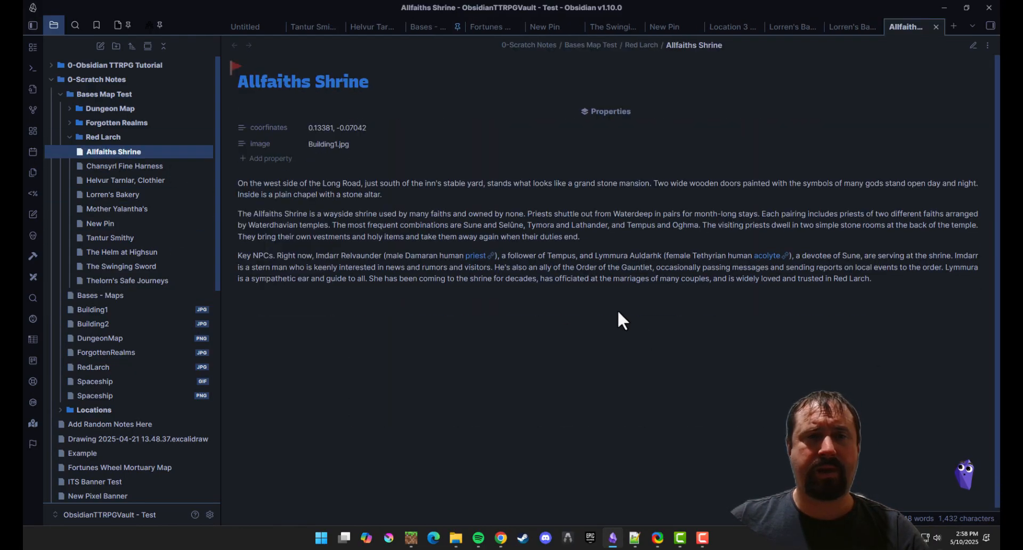
click(987, 45)
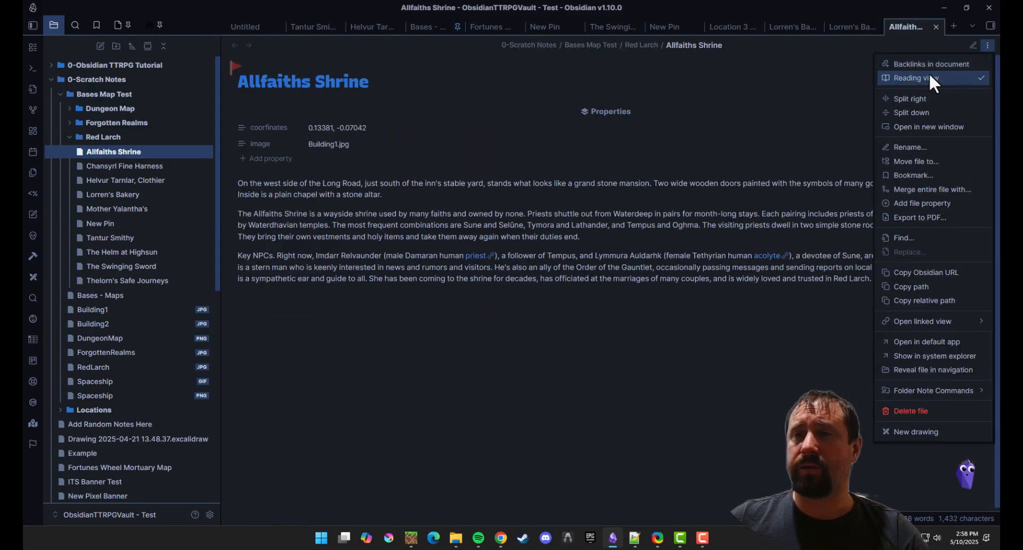
click(931, 73)
click(986, 46)
click(902, 92)
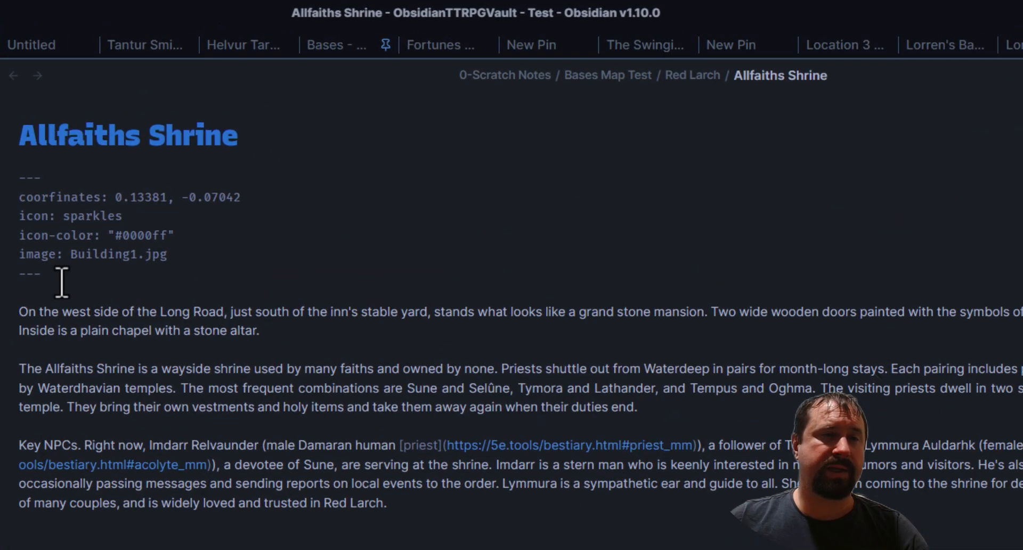
Highlight the Allfaiths Shrine note's properties block, then its opening --- line, without editing them.
drag(62, 283, 7, 142)
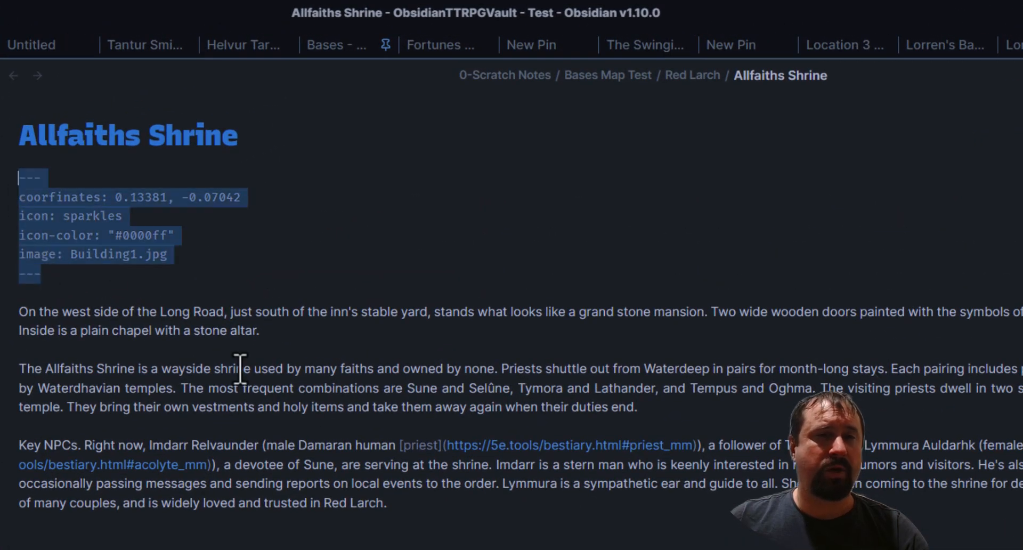
click(335, 290)
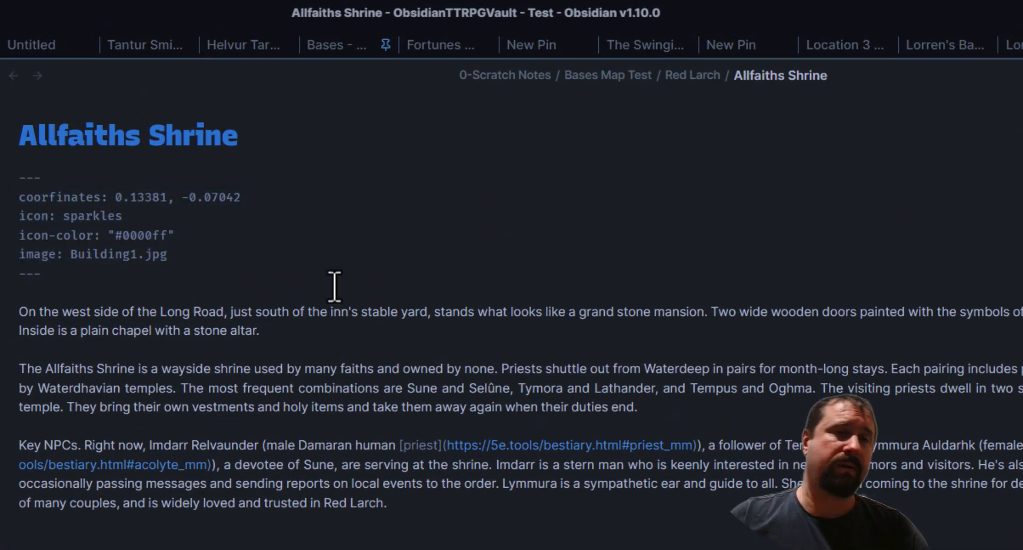
drag(53, 178, 7, 176)
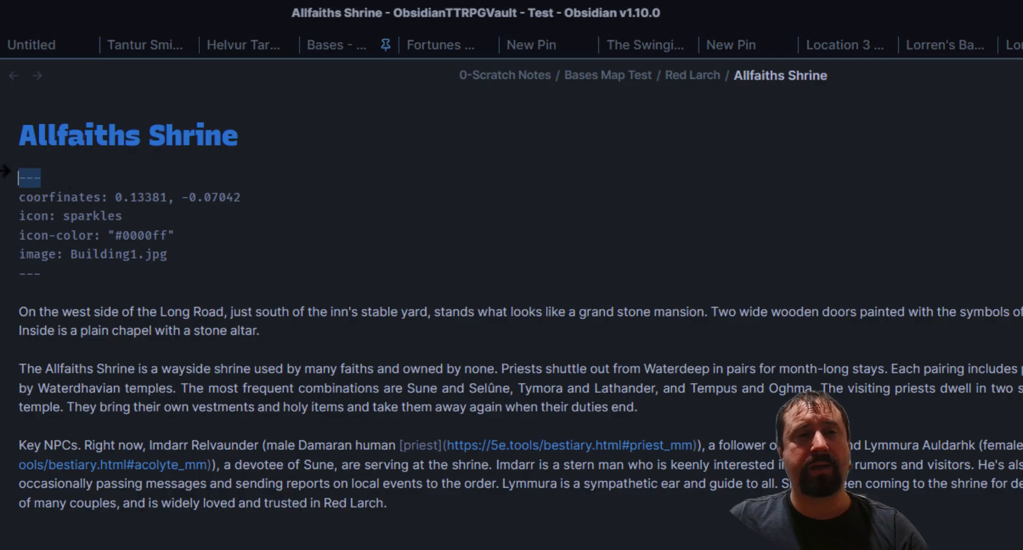
Highlight the Allfaiths Shrine note's closing --- line and the property lines enclosed by the delimiters, then deselect them.
drag(88, 281, 7, 256)
click(91, 298)
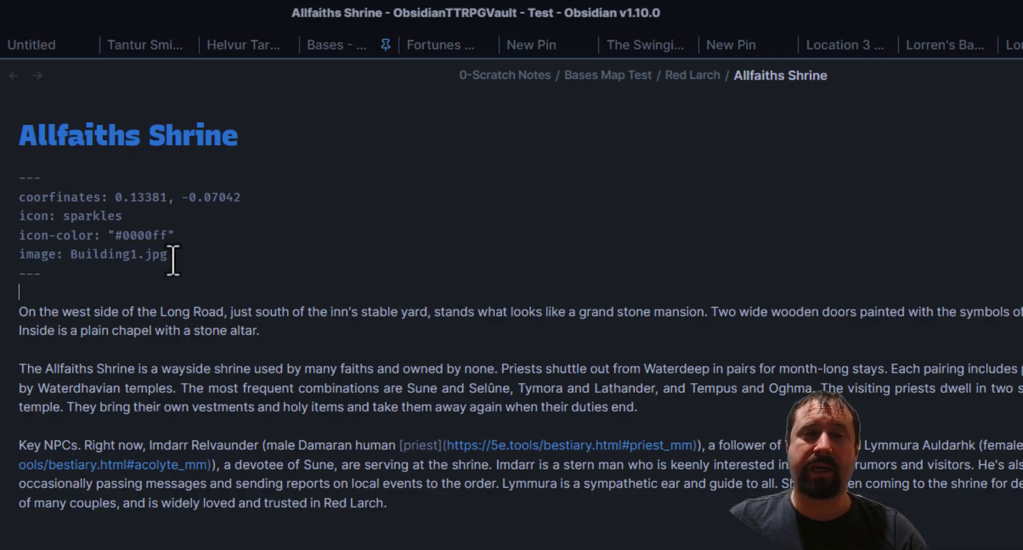
drag(186, 268, 32, 195)
click(176, 290)
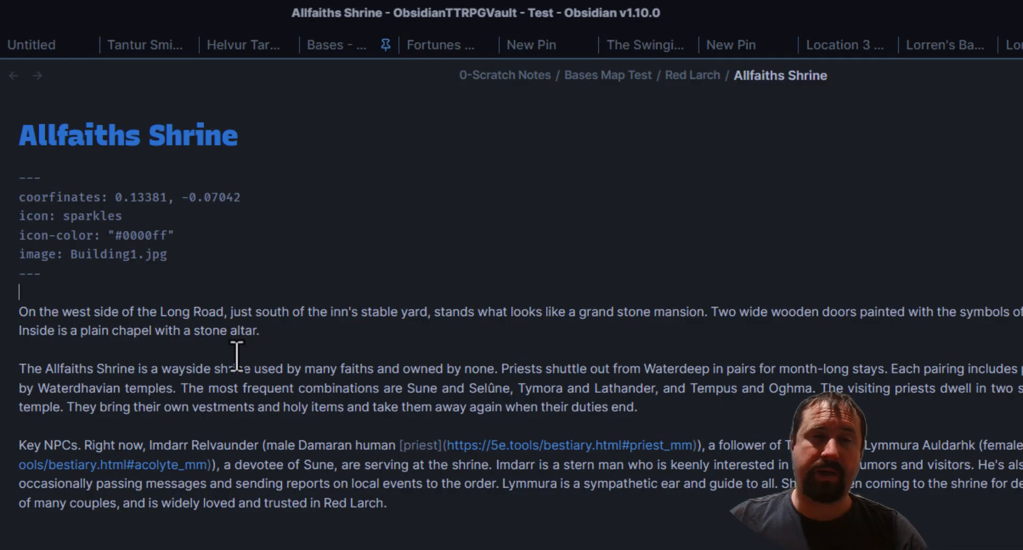
click(62, 176)
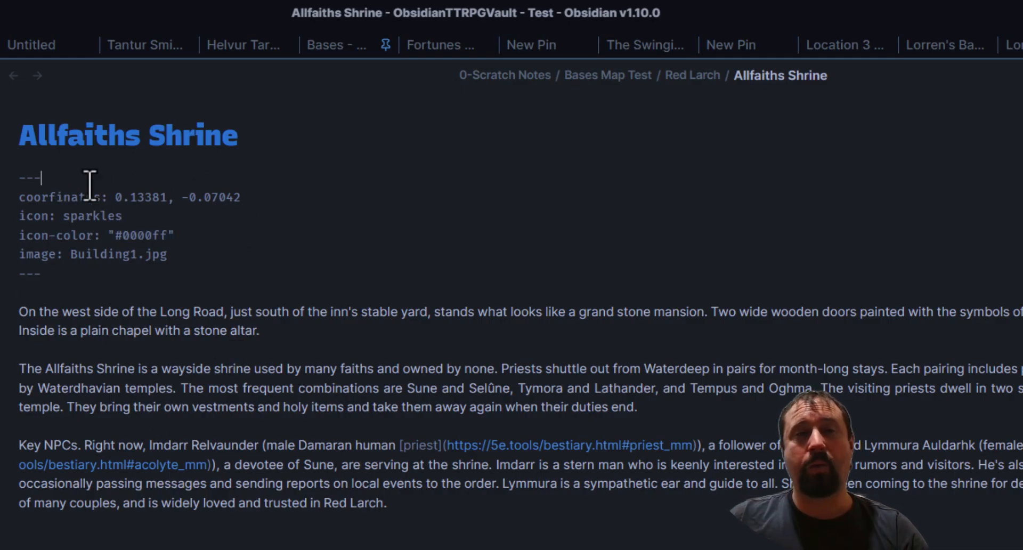
Highlight the coorfinates property name and its pair of coordinate values in the Allfaiths Shrine note, then deselect them.
double_click(51, 199)
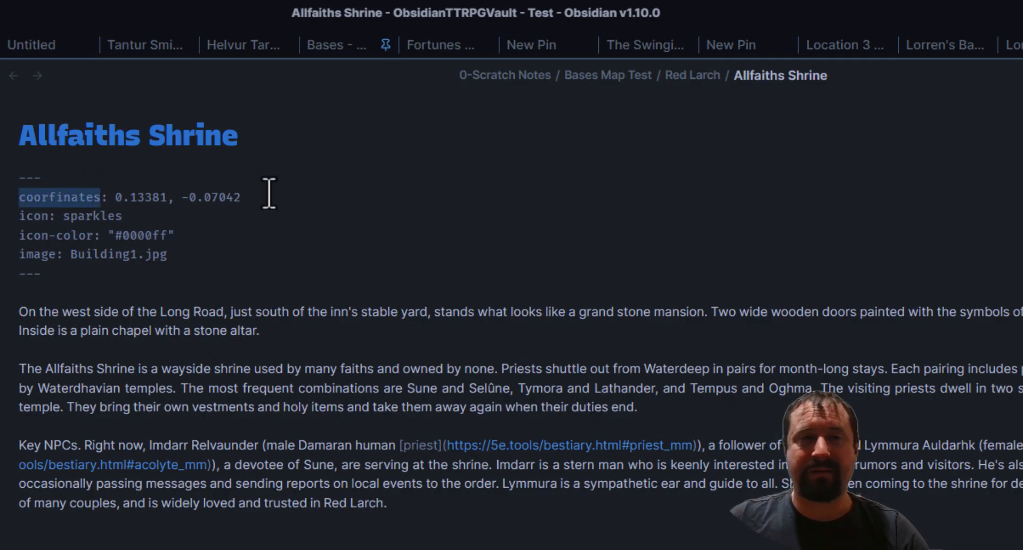
click(223, 230)
double_click(50, 198)
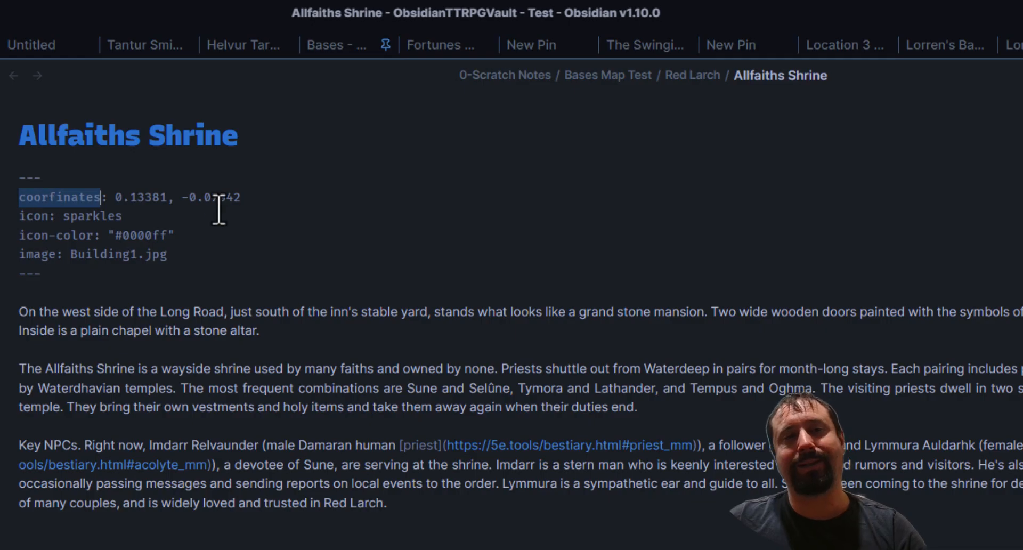
drag(242, 197, 112, 198)
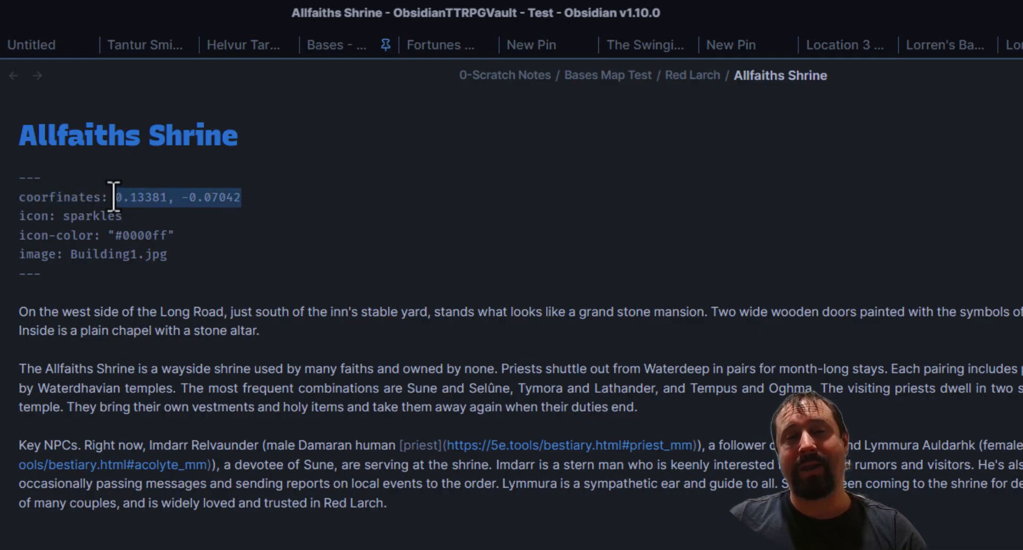
click(176, 254)
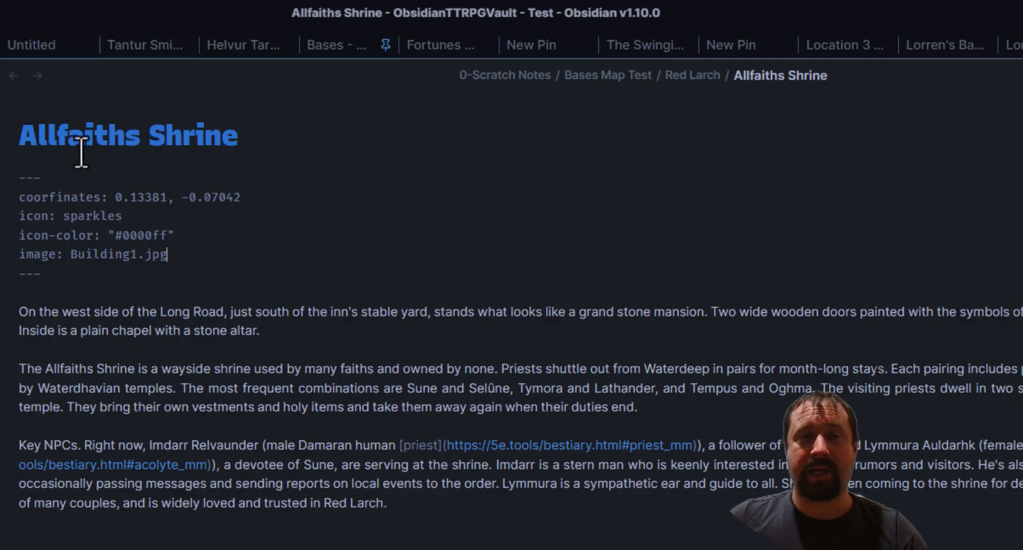
Highlight the icon property name, the icon's value and the icon-color's hex value, then deselect them.
double_click(32, 215)
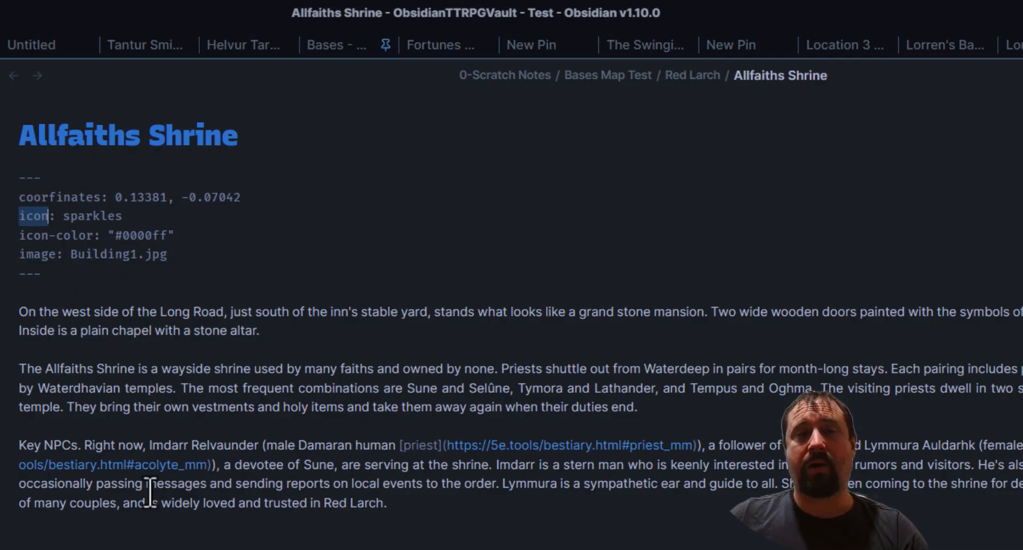
double_click(80, 215)
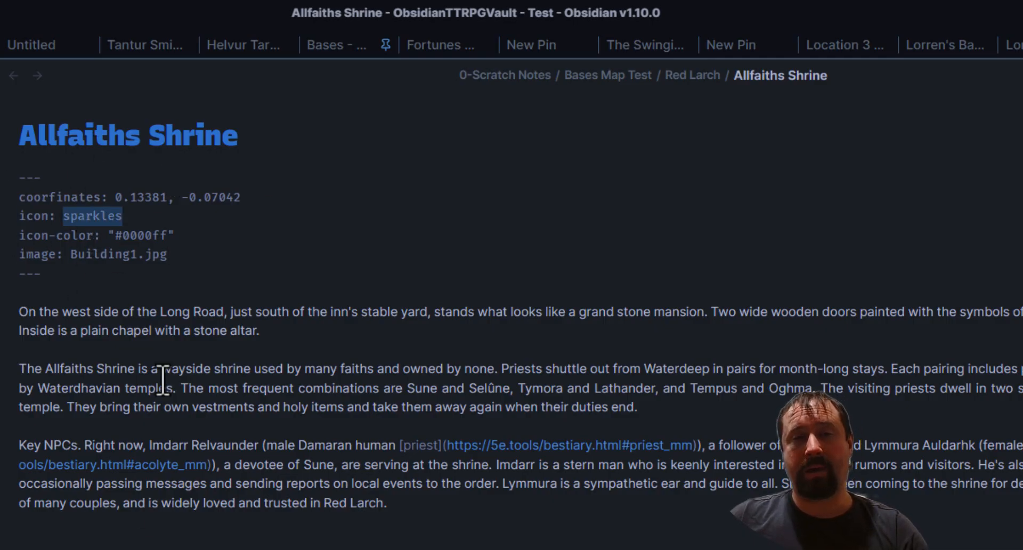
click(229, 236)
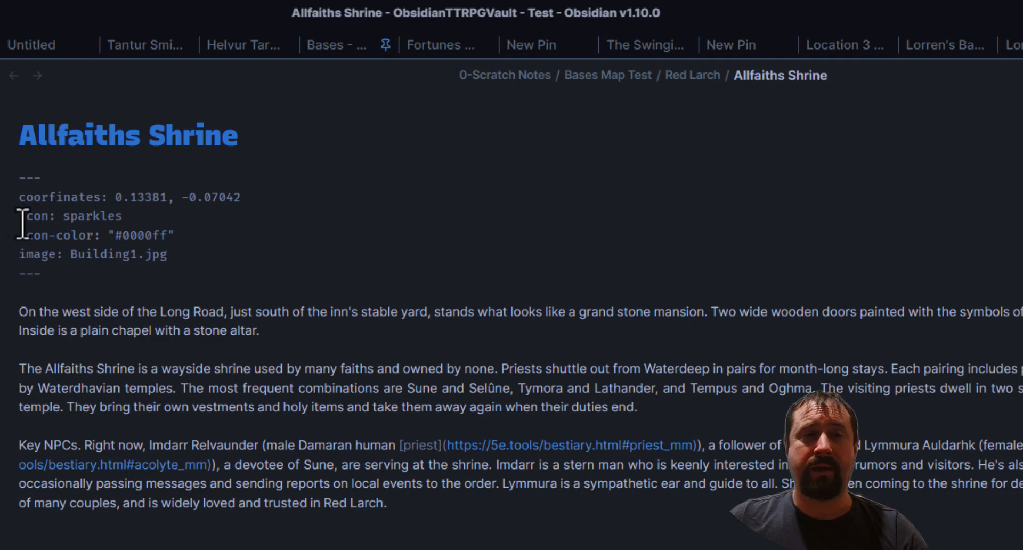
double_click(139, 235)
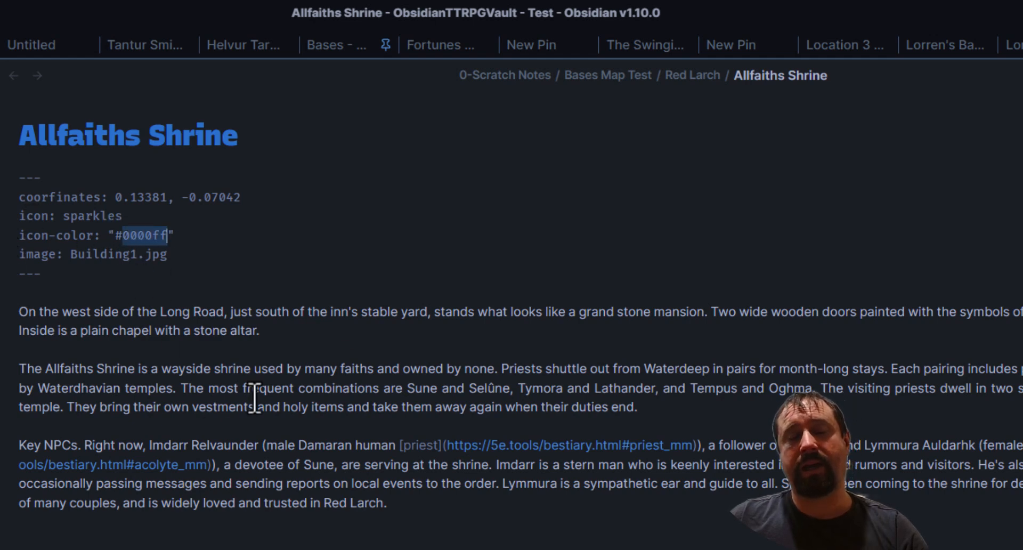
click(259, 269)
Highlight the marker property lines in the Allfaiths Shrine note as a block, then pick out the icon and icon-color property names.
drag(205, 251, 3, 202)
click(202, 259)
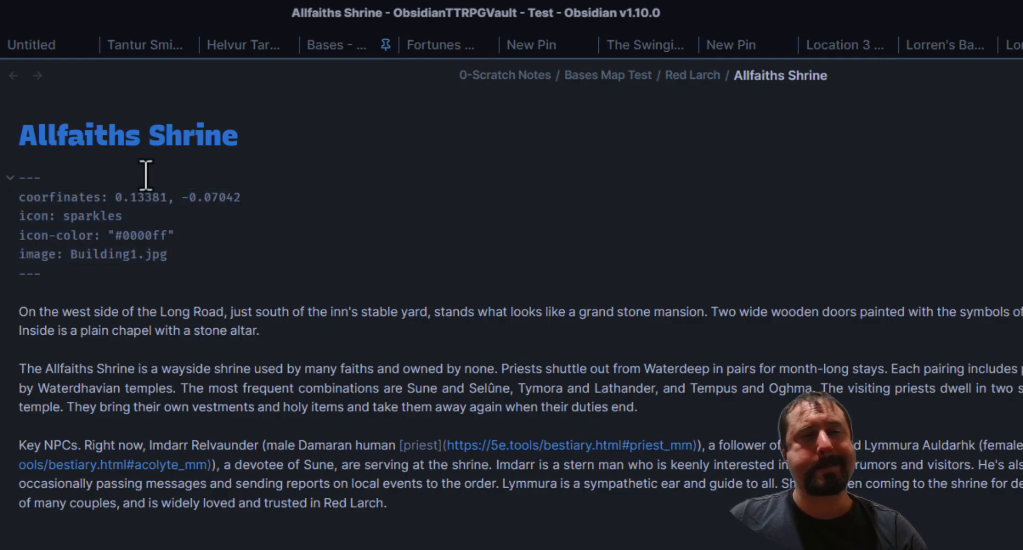
double_click(33, 216)
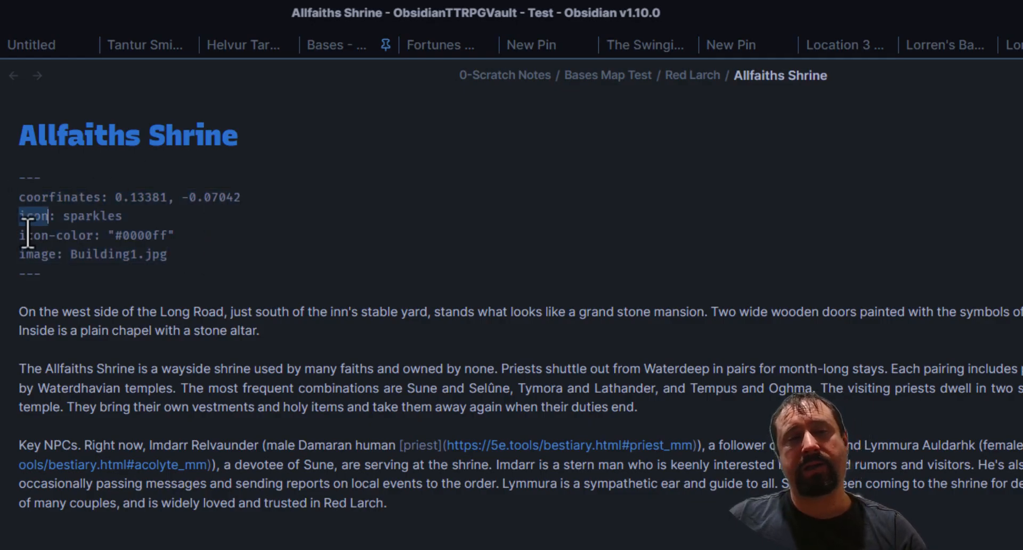
double_click(33, 234)
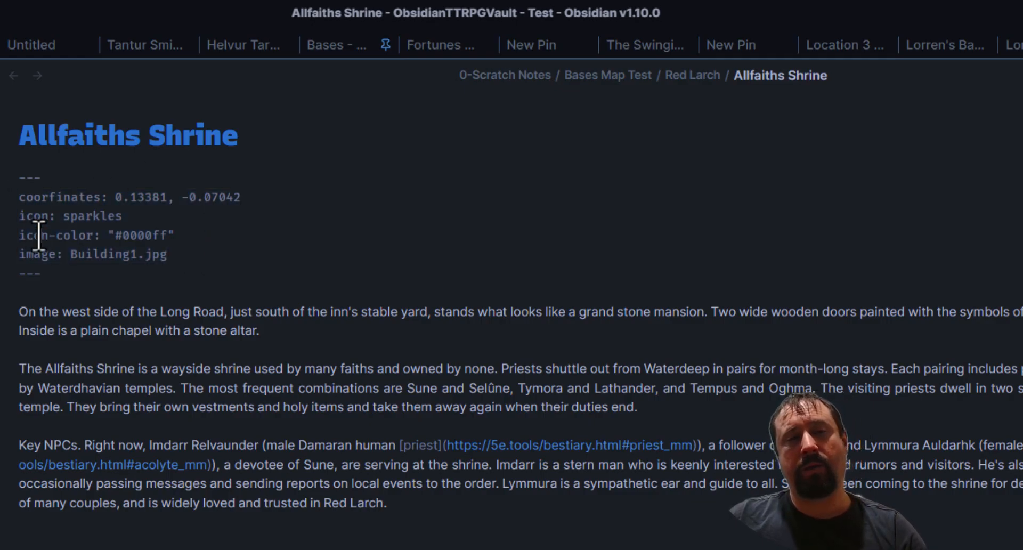
click(190, 236)
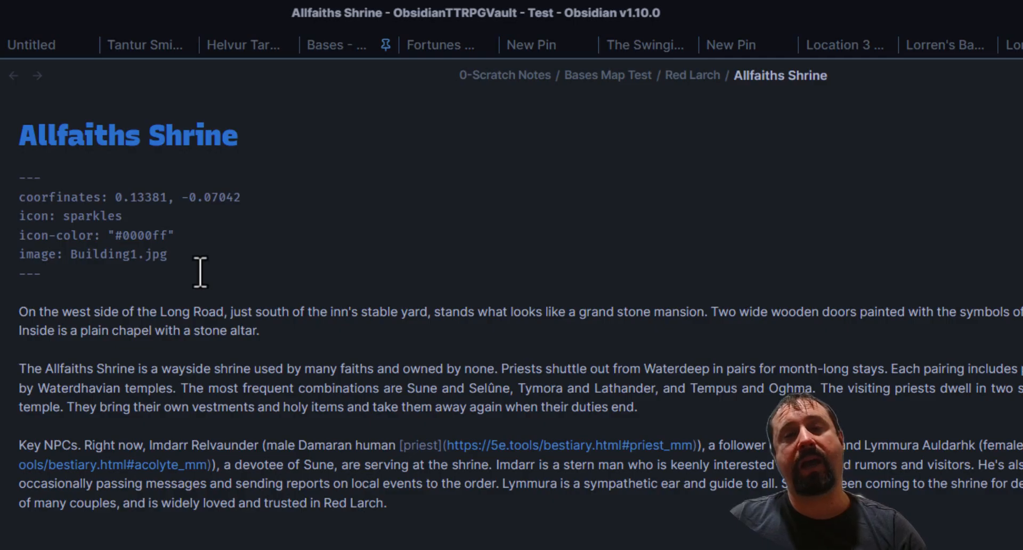
drag(35, 216, 43, 216)
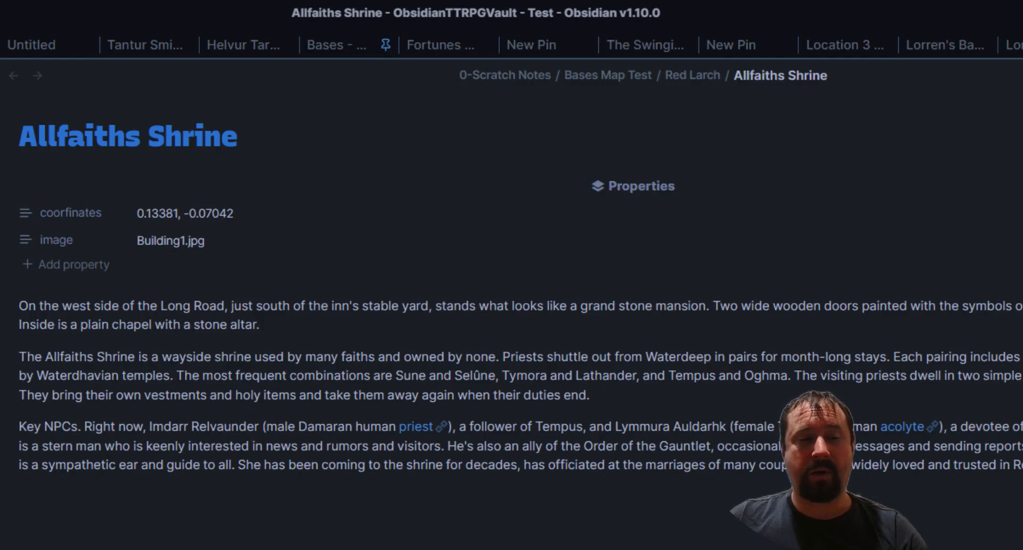
Open the community plugins settings and look through the list of installed plugins.
key(ctrl+comma)
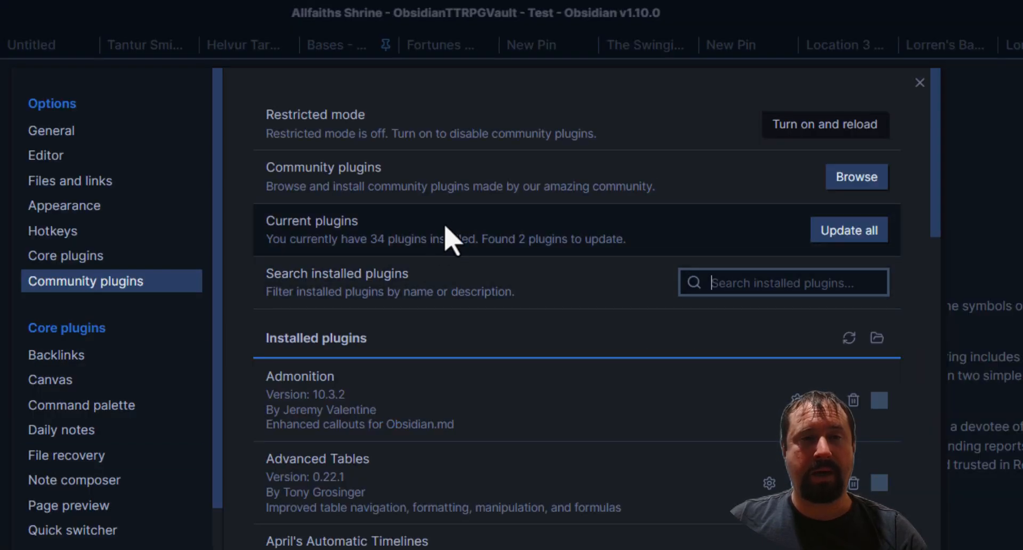
scroll(453, 320, down, 5)
scroll(526, 340, down, 15)
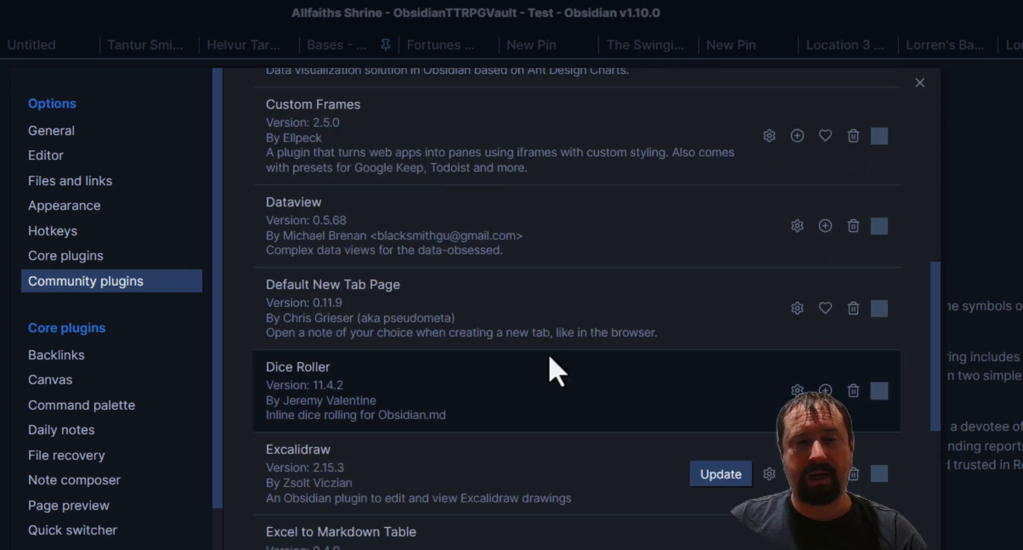
scroll(554, 371, down, 5)
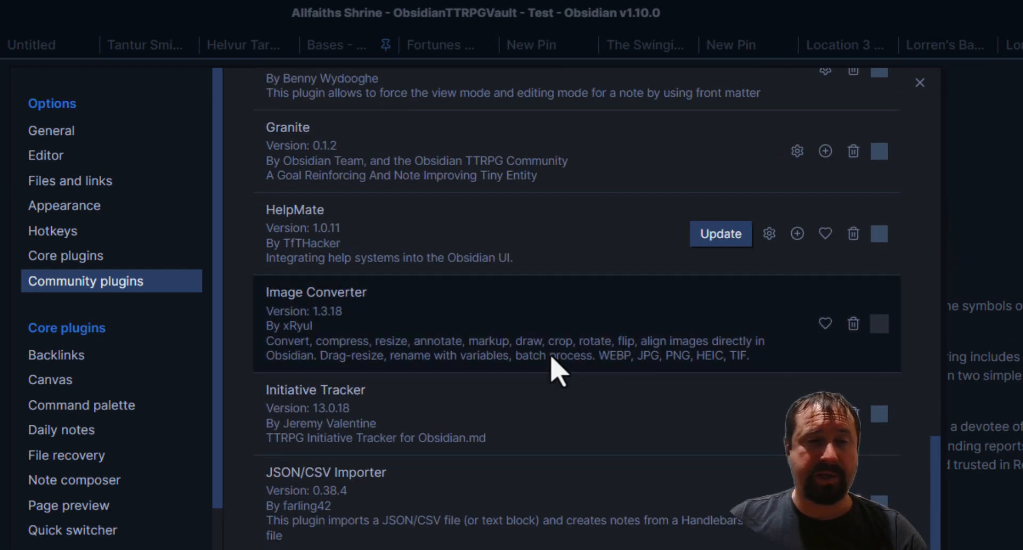
scroll(554, 341, down, 8)
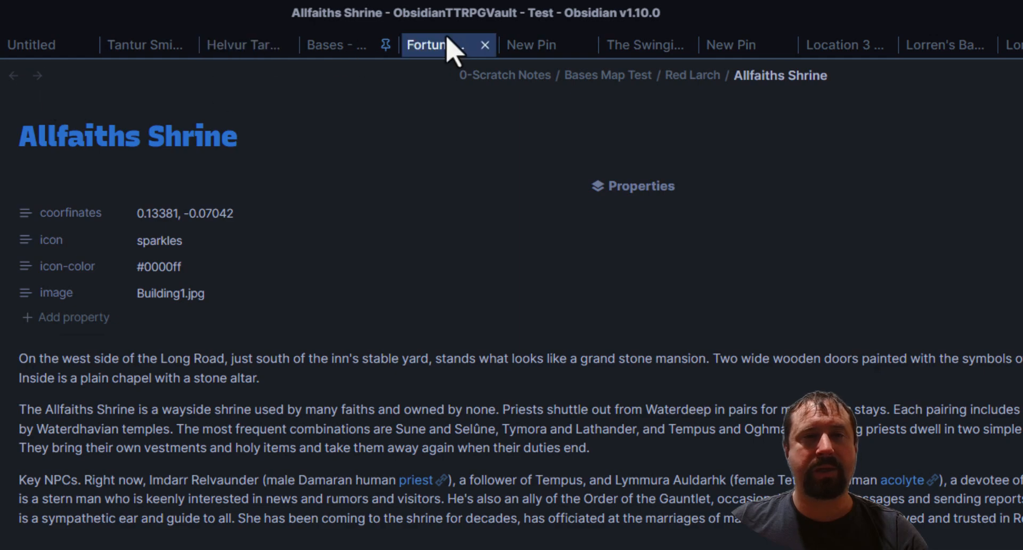
Open the Bases - Maps note, show its List Of Places view, then return to the Red Larch view and inspect the map.
click(365, 46)
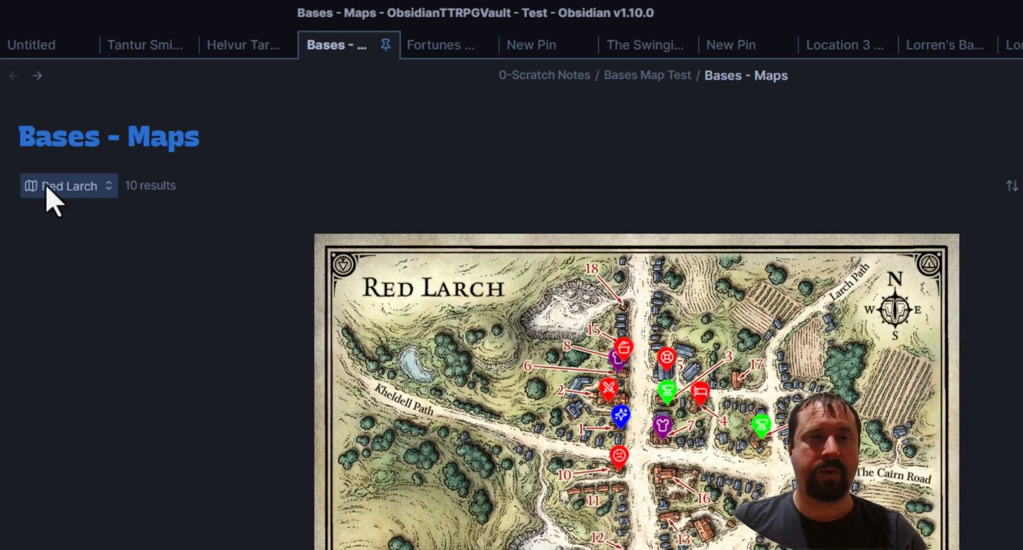
click(46, 187)
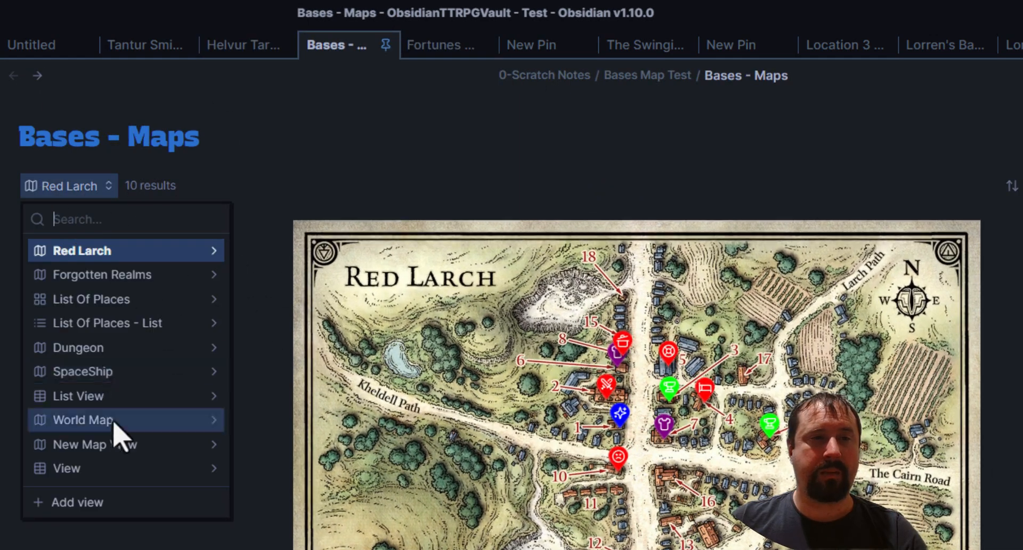
click(81, 299)
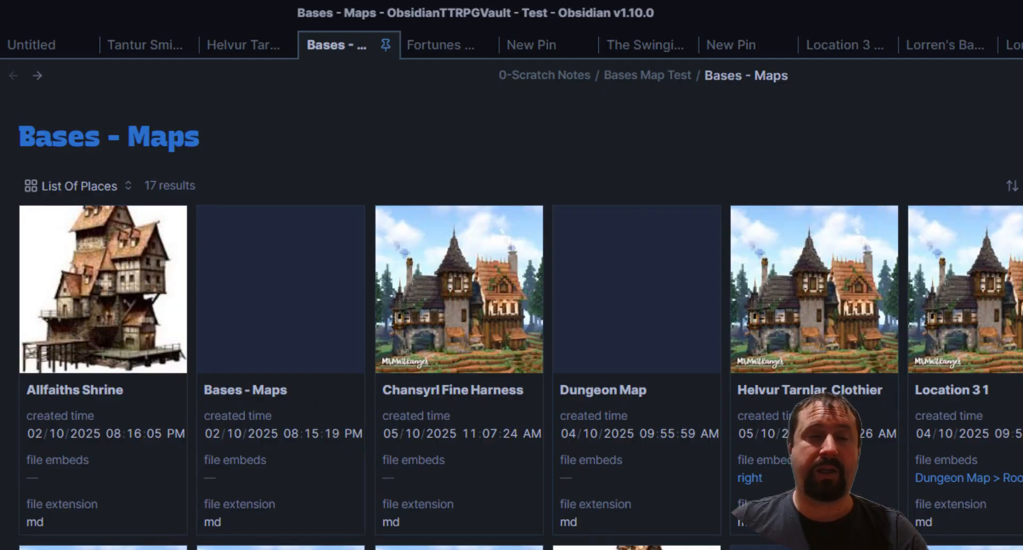
click(80, 186)
click(80, 251)
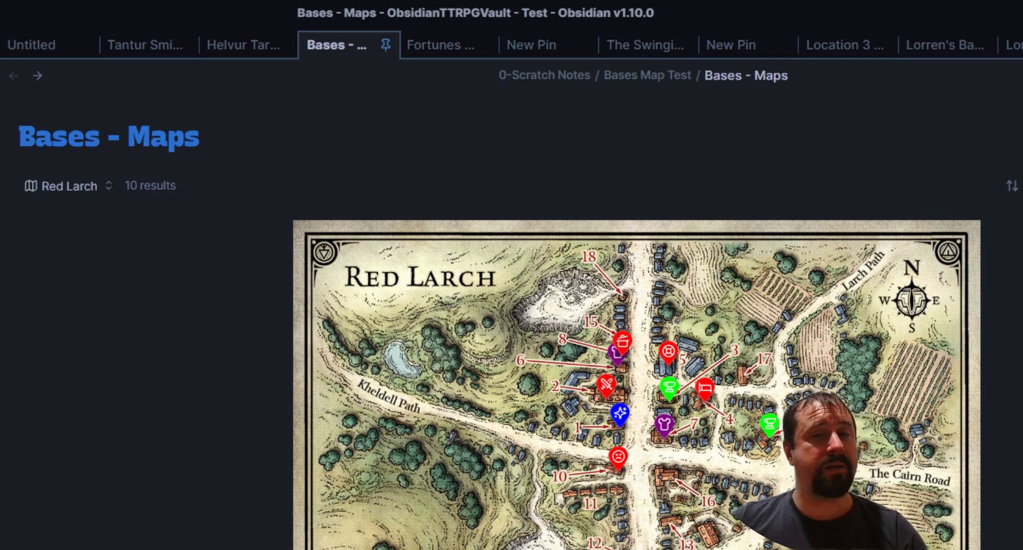
drag(734, 546, 560, 498)
scroll(560, 498, up, 3)
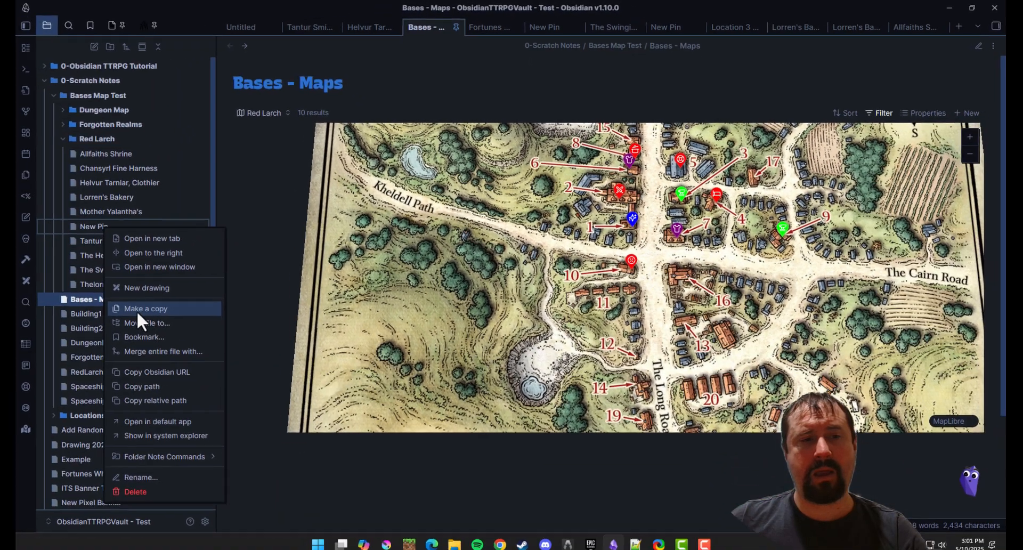
Duplicate the New Pin note in the Red Larch folder and select the copy's title for editing.
click(136, 312)
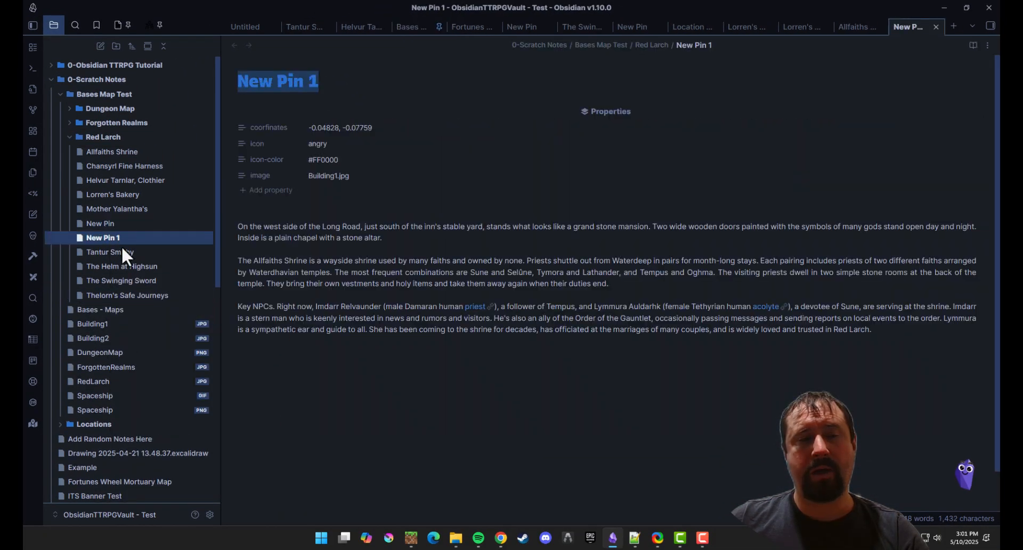
click(341, 87)
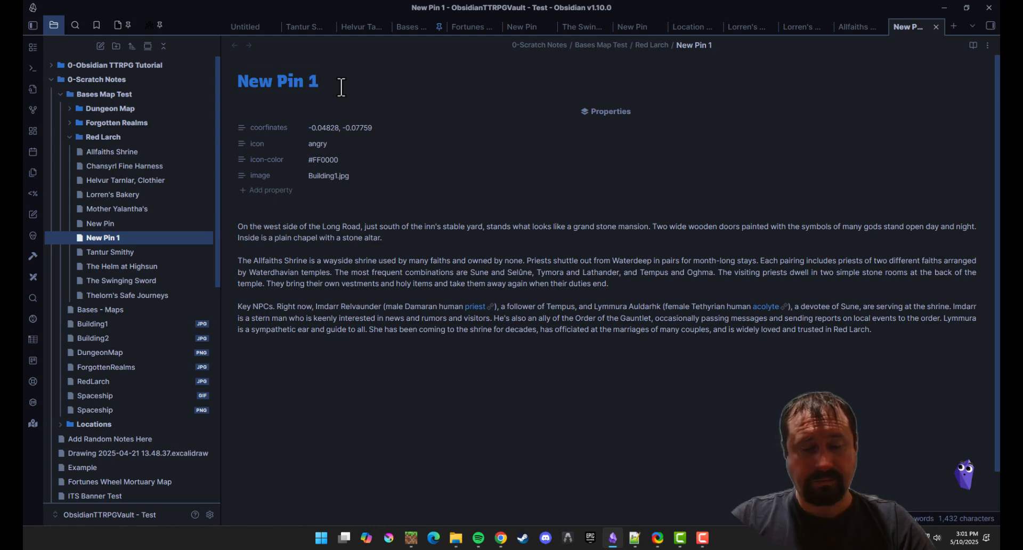
key(ctrl+a)
text(<My nEW p)
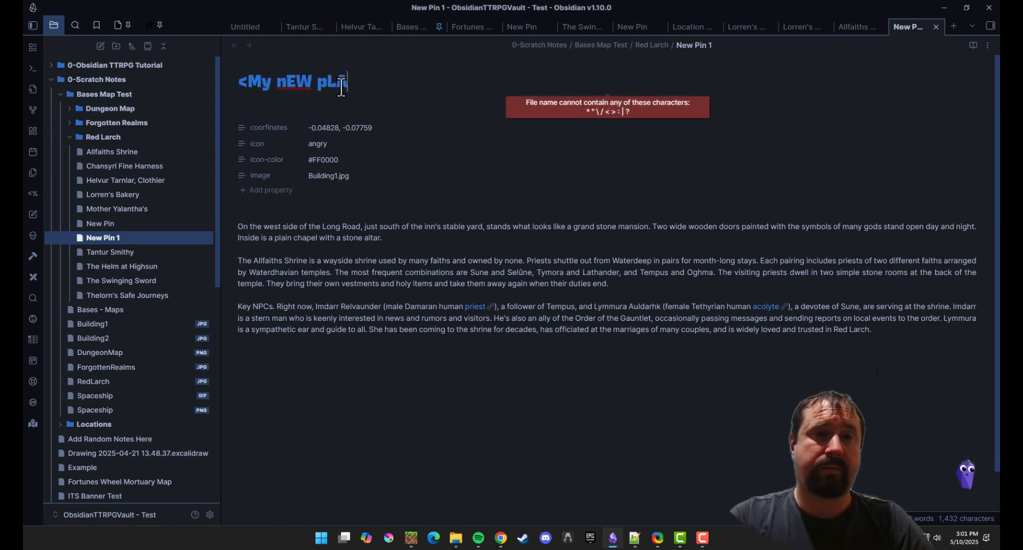
text(L)
key(BackSpace)
key(BackSpace)
key(BackSpace)
key(BackSpace)
key(BackSpace)
key(BackSpace)
key(BackSpace)
key(BackSpace)
key(BackSpace)
key(BackSpace)
Rename the copied note as My New Place.
text(My New Place)
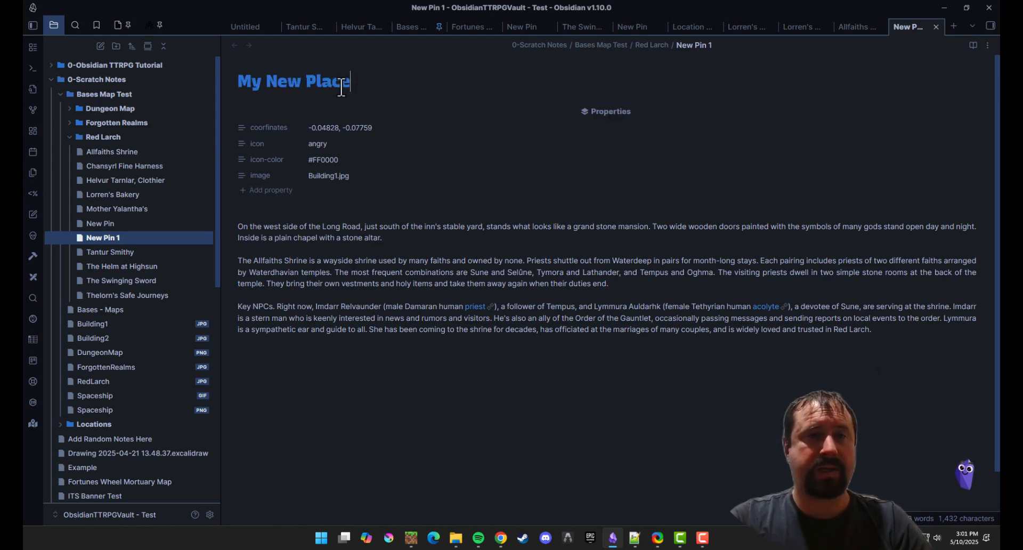
key(Return)
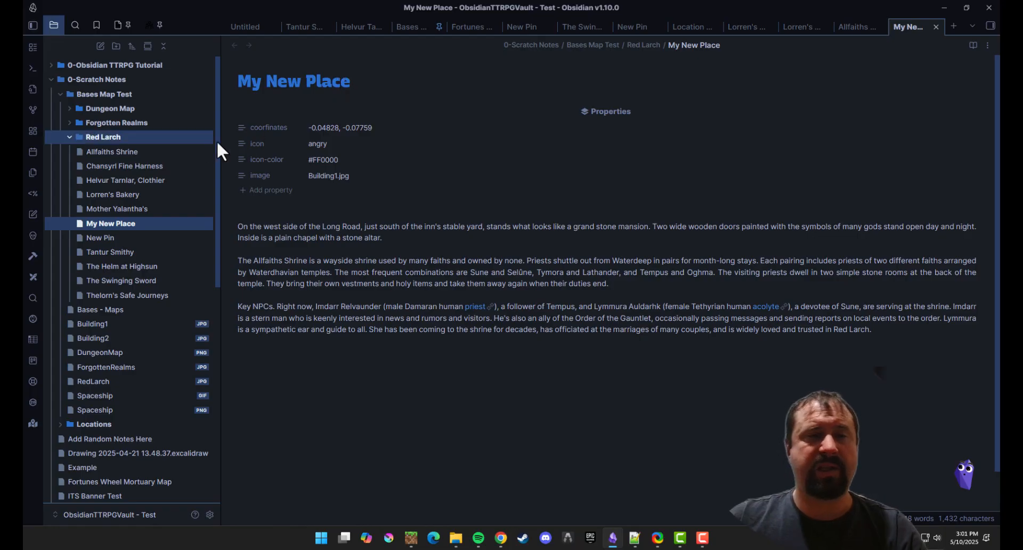
Copy the coordinates of location 11 from the Red Larch map in the Bases - Maps note.
click(434, 28)
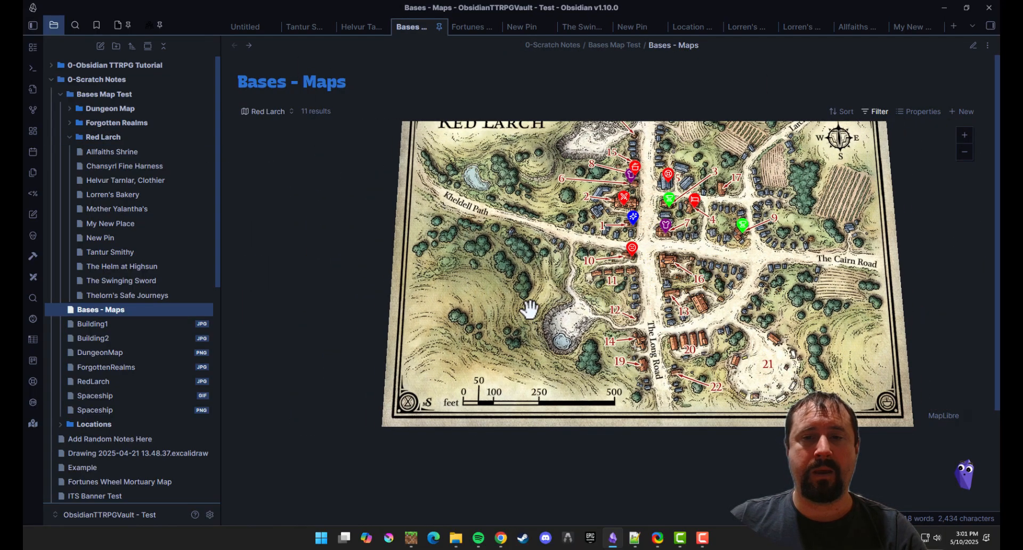
scroll(527, 308, up, 2)
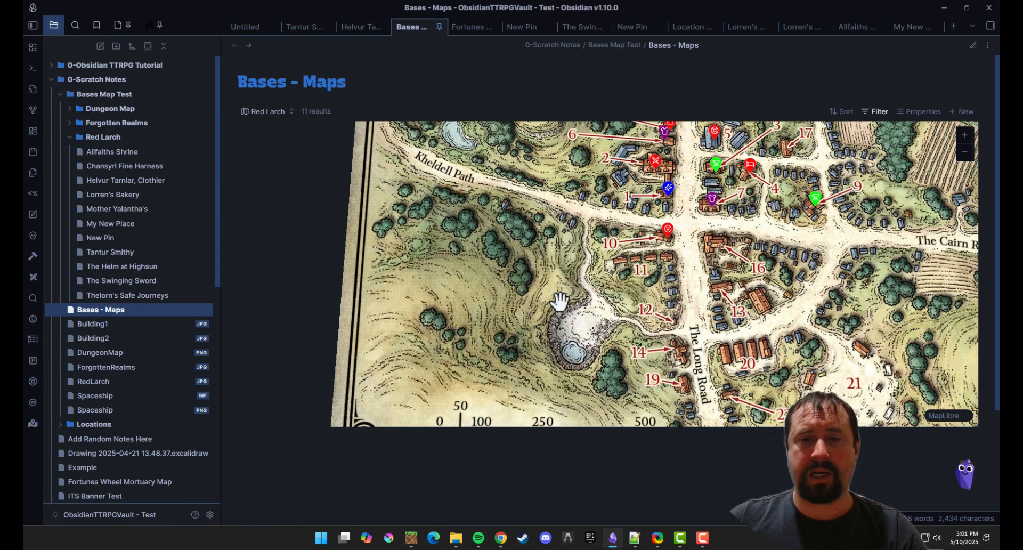
right_click(646, 260)
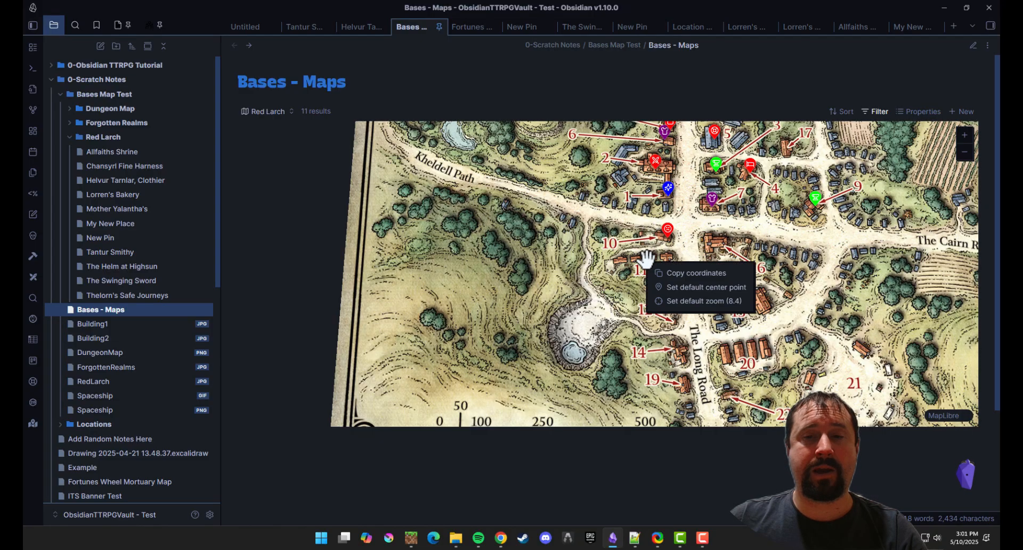
click(733, 271)
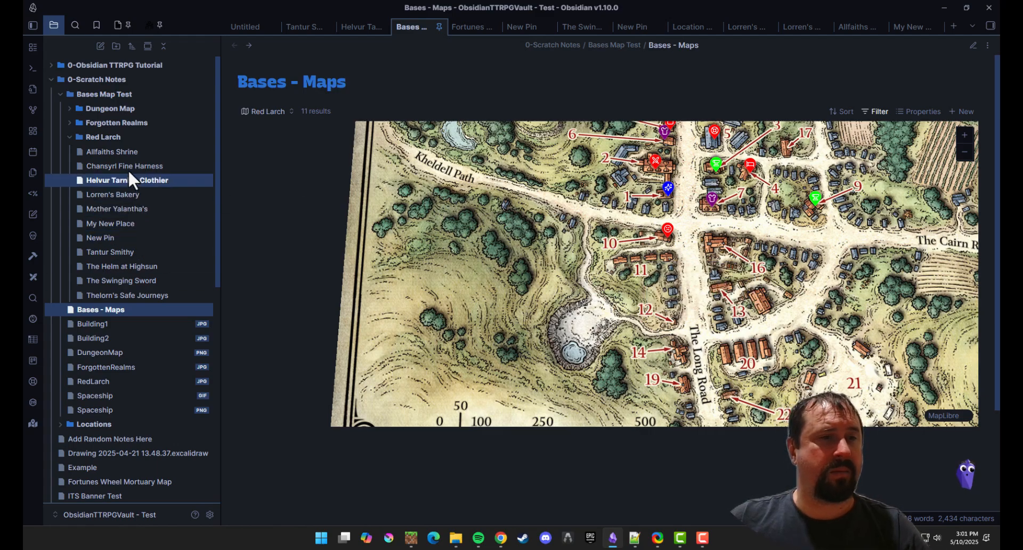
Replace the coordinates property of the My New Place note with the copied value -0.15135, -0.17307.
click(130, 227)
click(370, 132)
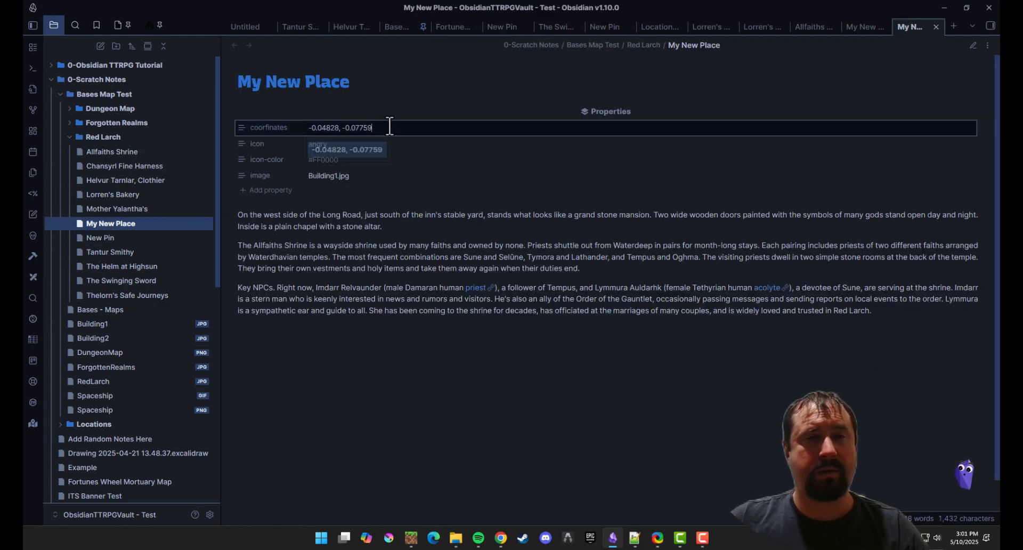
key(ctrl+a)
key(ctrl+v)
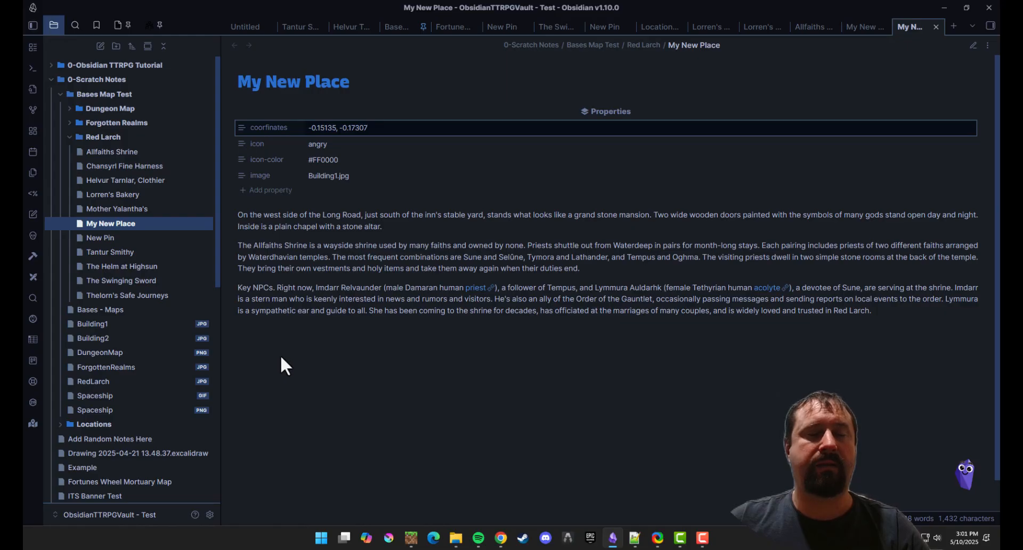
key(Return)
Return to the Red Larch map in Bases - Maps and inspect the My New Place marker's details at location 11.
click(392, 28)
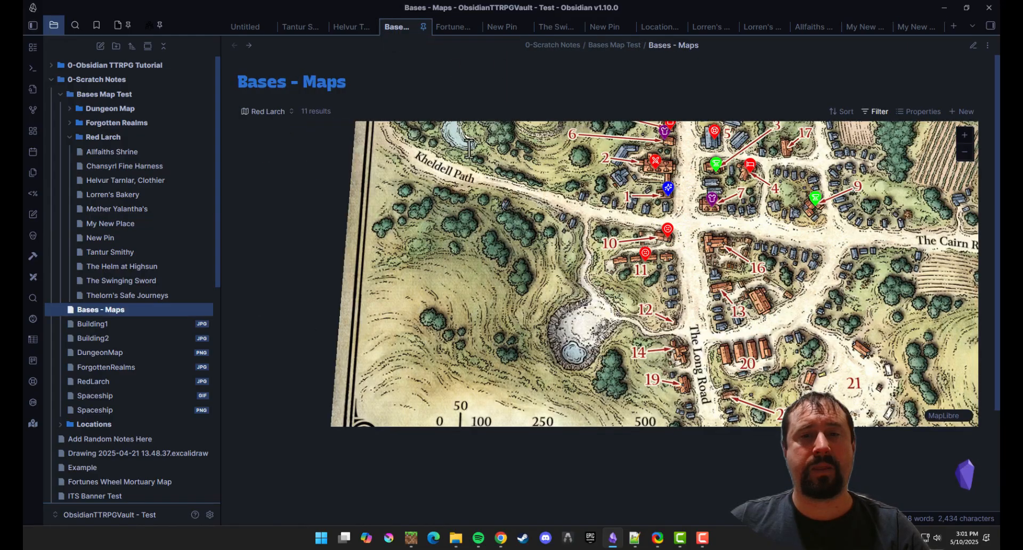
mouse_move(645, 257)
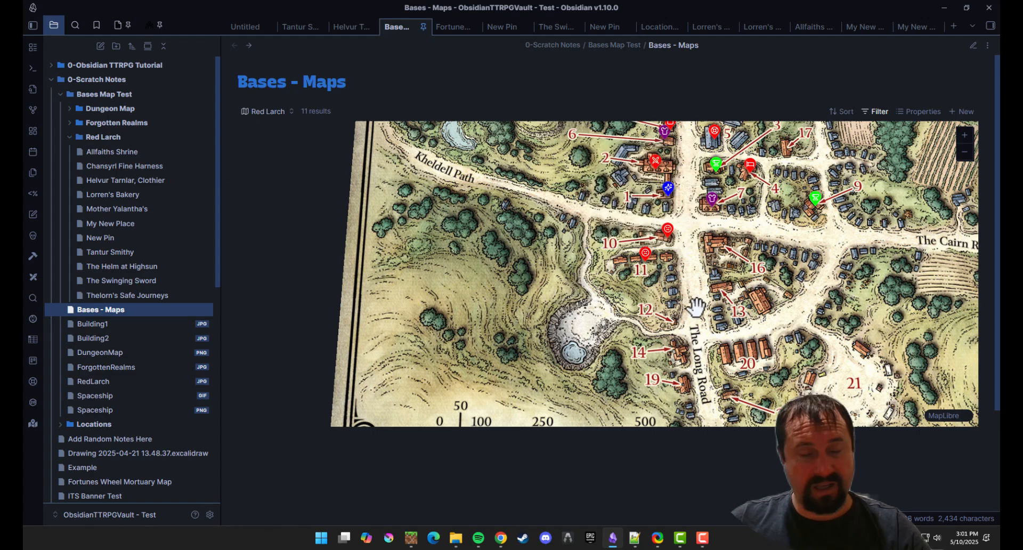
scroll(641, 272, down, 5)
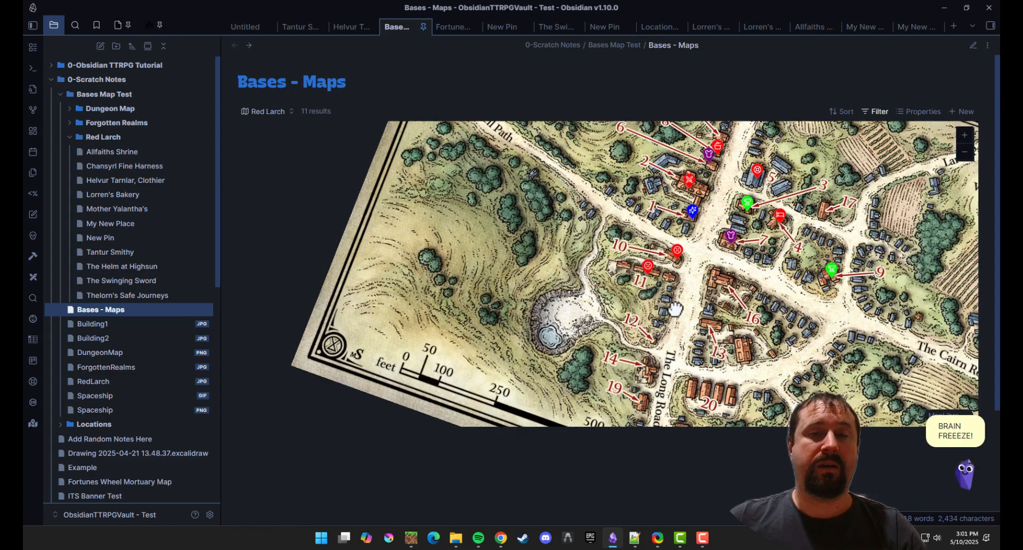
right_click(691, 313)
drag(670, 263, 618, 261)
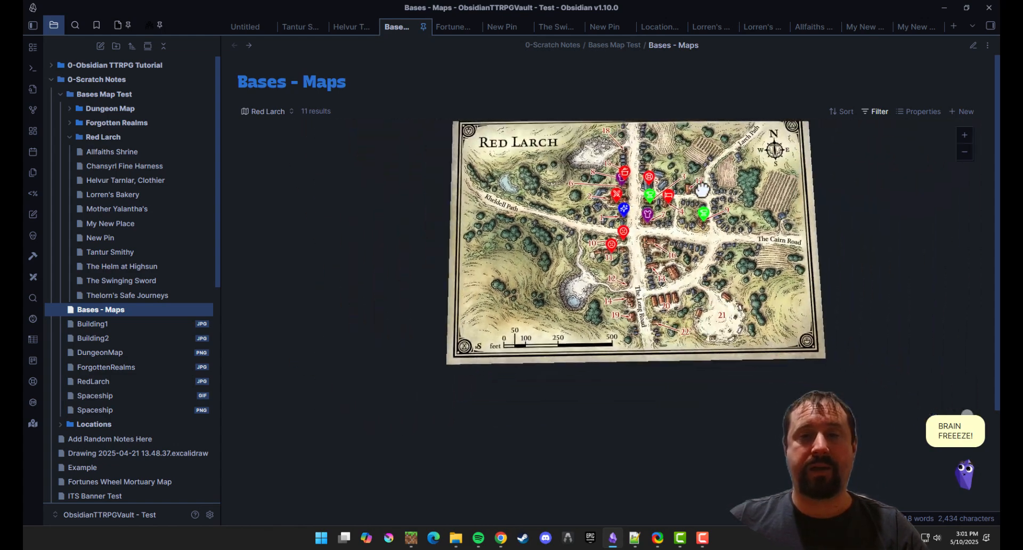
scroll(617, 261, up, 3)
mouse_move(608, 261)
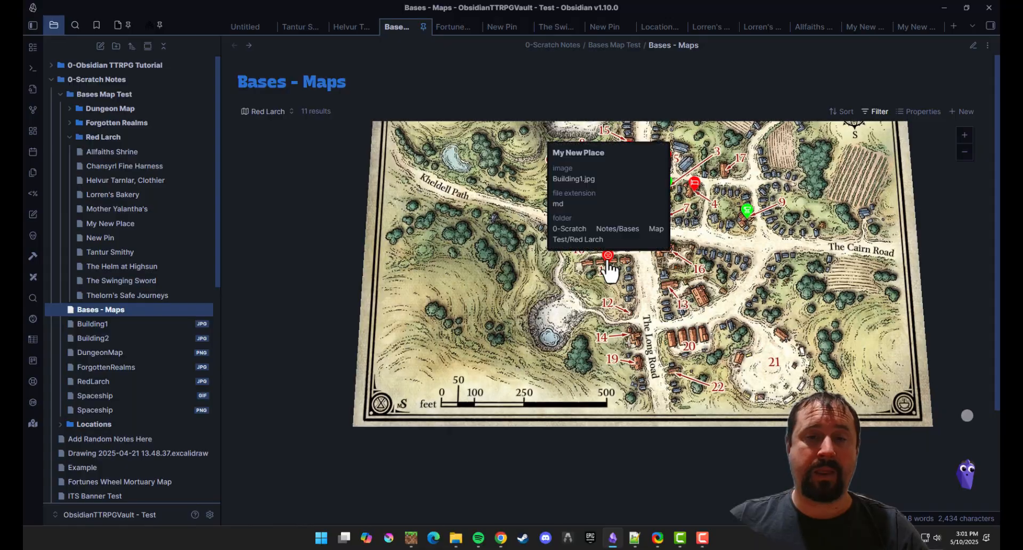
Try happy as the icon property of the My New Place note and check its marker on the Red Larch map.
click(132, 223)
click(333, 144)
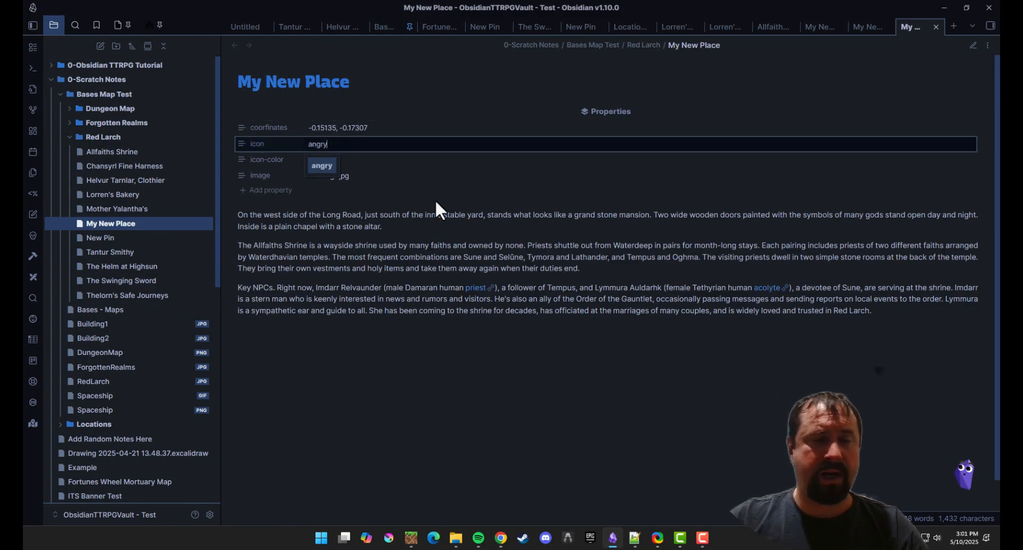
key(BackSpace)
key(BackSpace)
key(BackSpace)
key(BackSpace)
key(BackSpace)
text(happy)
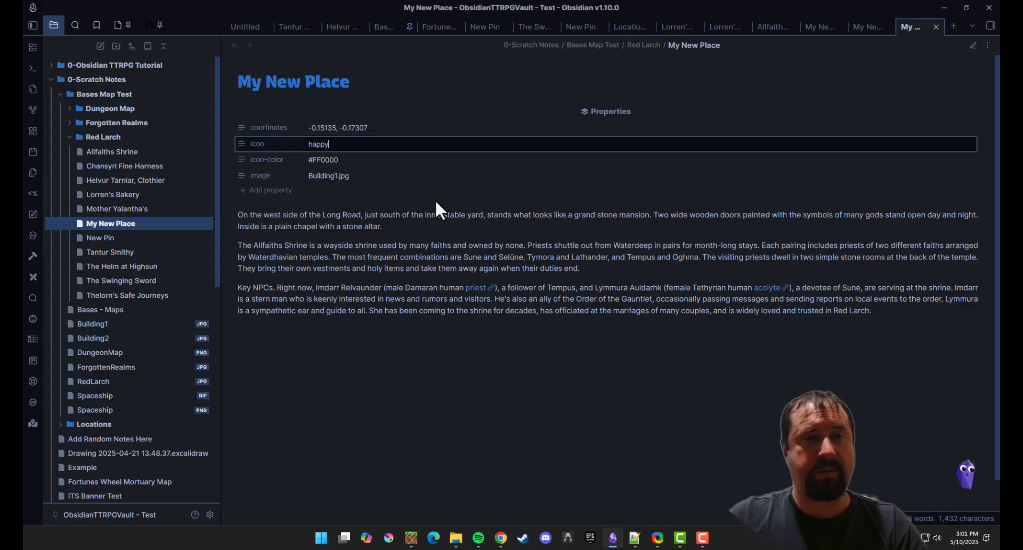
key(Return)
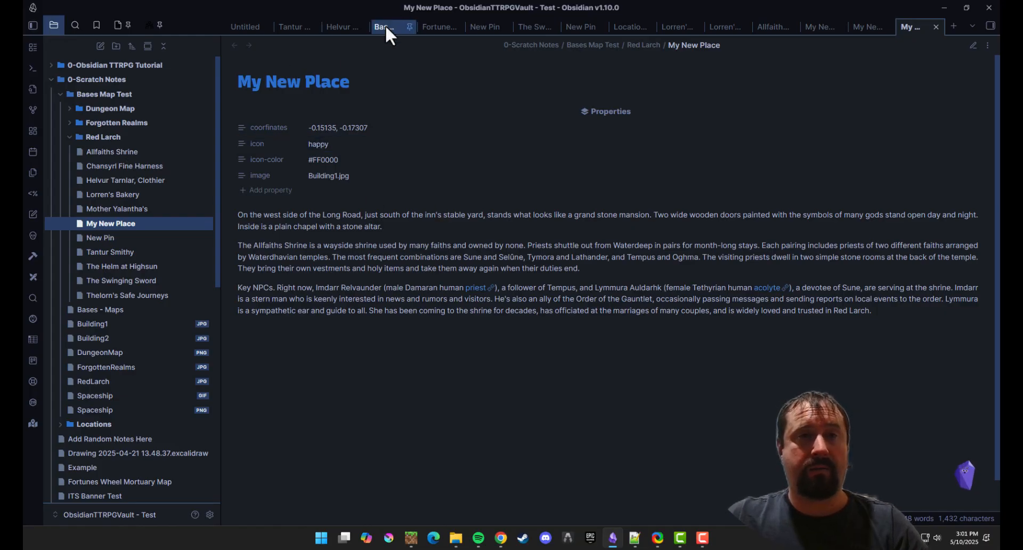
click(386, 28)
mouse_move(611, 265)
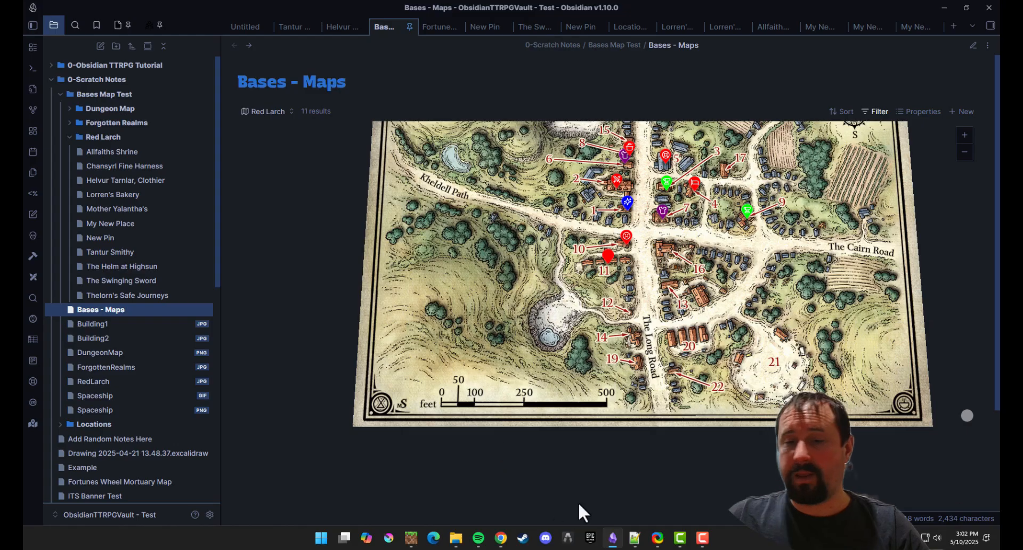
Switch to Chrome and read the shminge/obsidian-maps README on GitHub down to its Icons section.
click(501, 538)
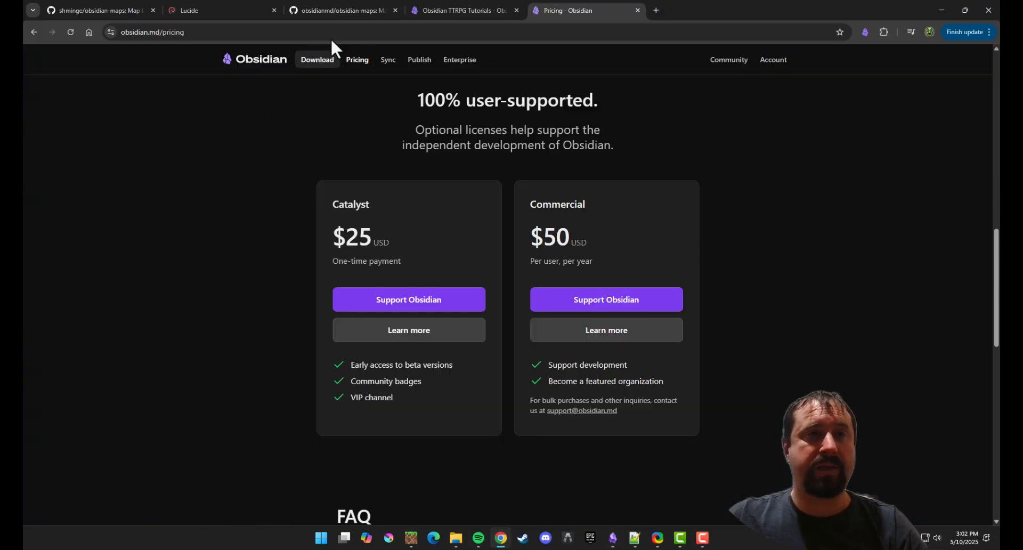
click(101, 7)
scroll(144, 166, up, 15)
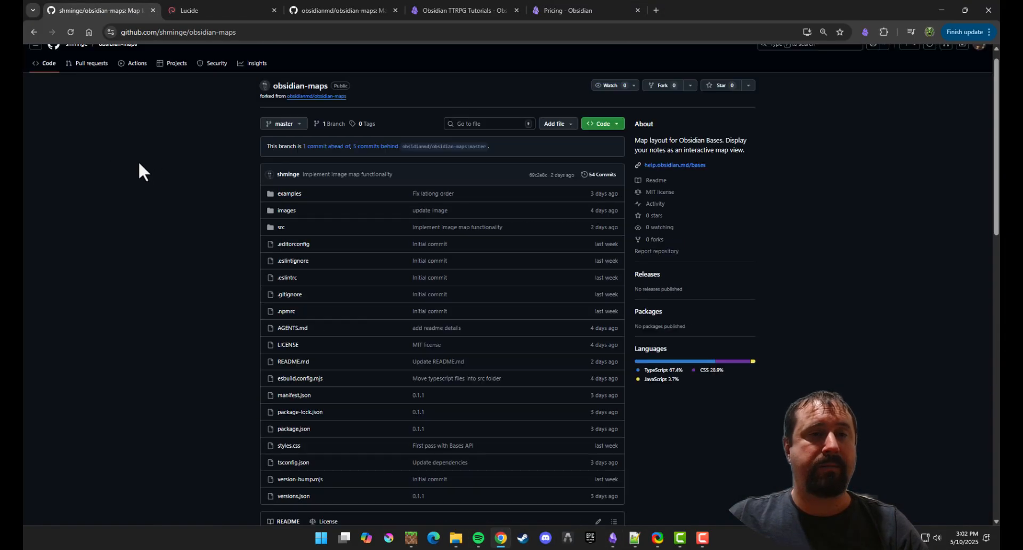
scroll(245, 88, down, 1)
scroll(266, 202, down, 7)
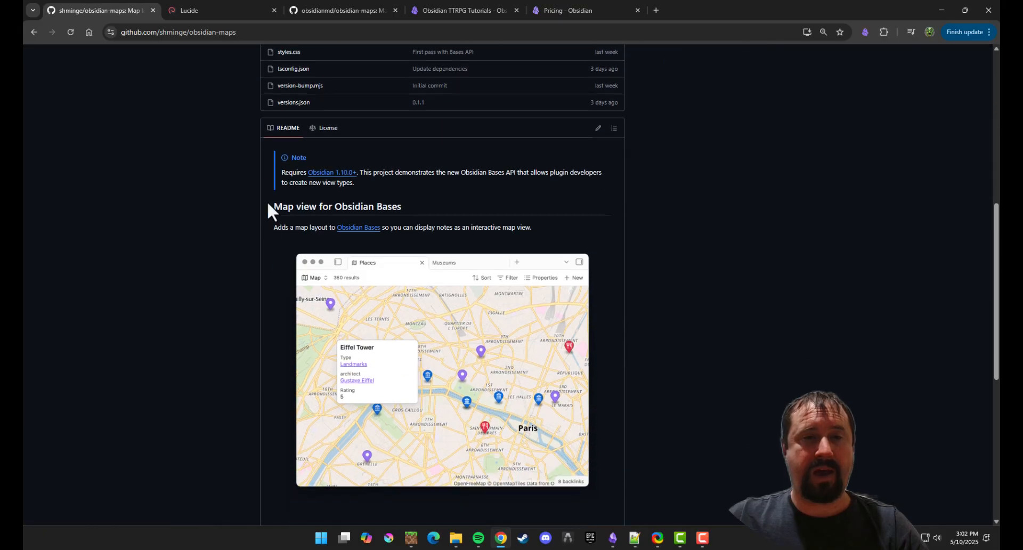
scroll(612, 410, down, 7)
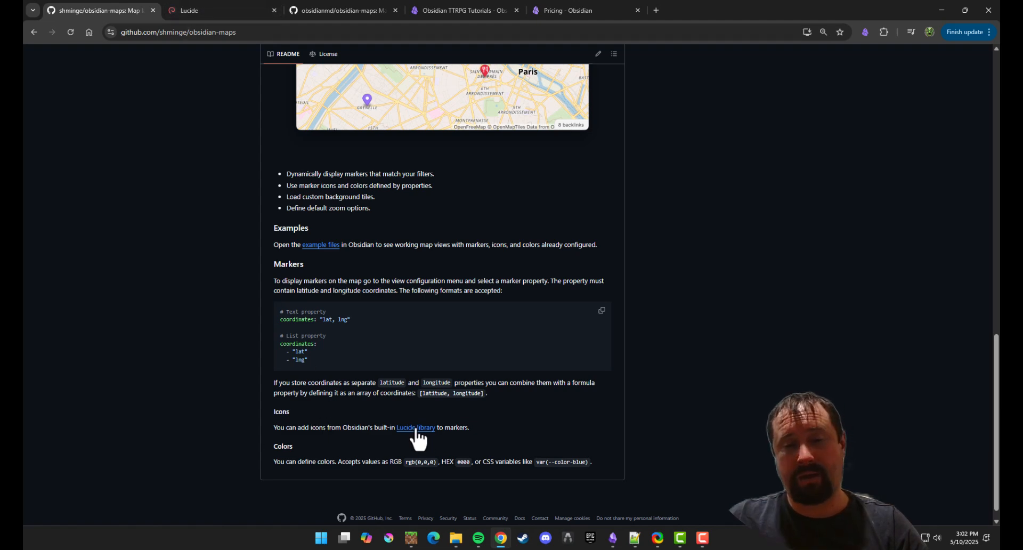
Browse the Lucide icon library, pick the footprints icon to copy its name, and return to Obsidian.
click(215, 8)
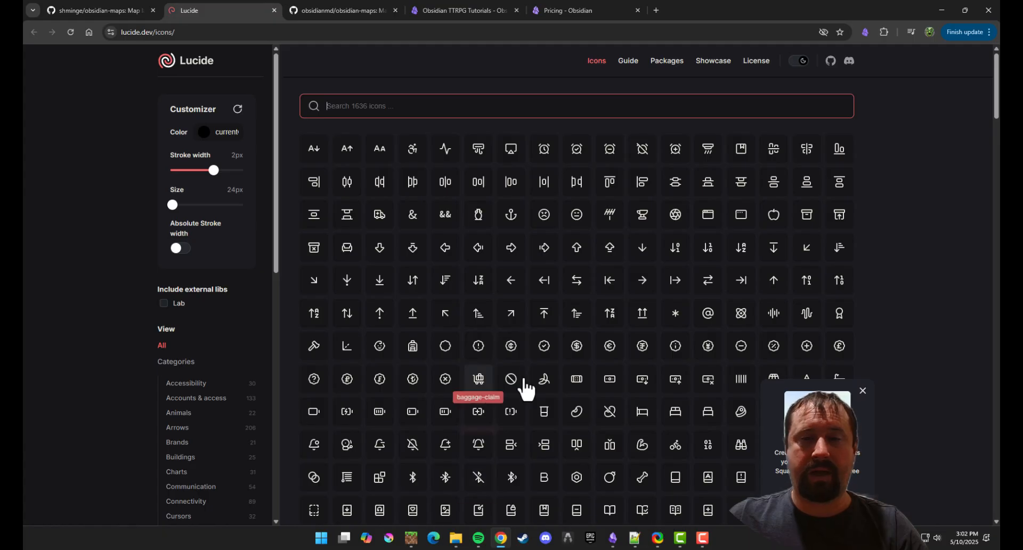
scroll(597, 354, down, 10)
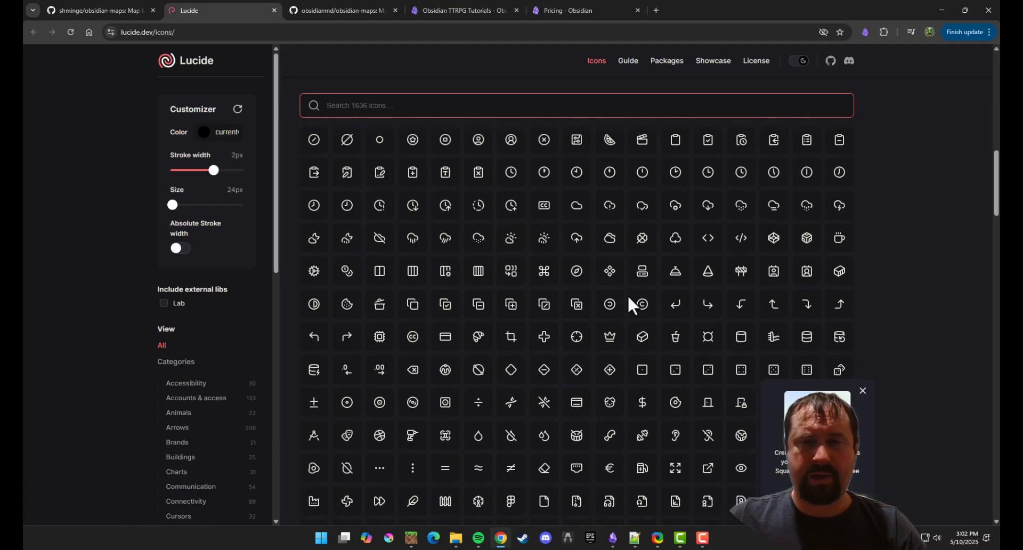
scroll(629, 297, down, 8)
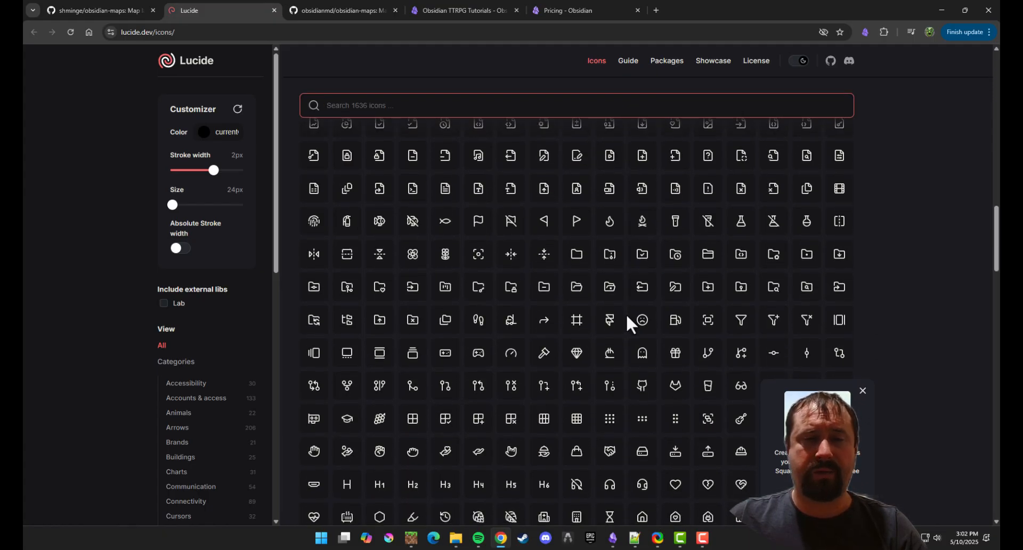
click(480, 321)
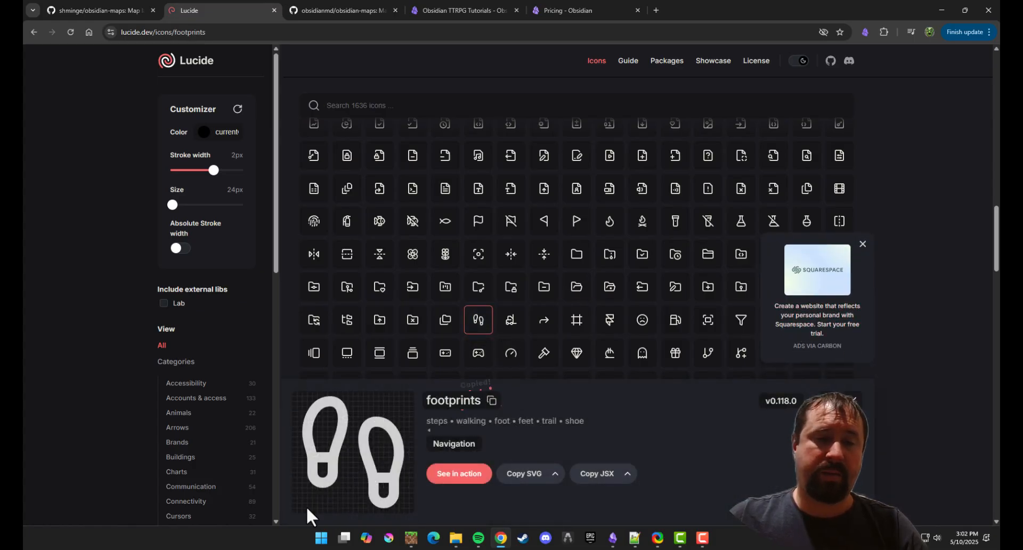
click(941, 8)
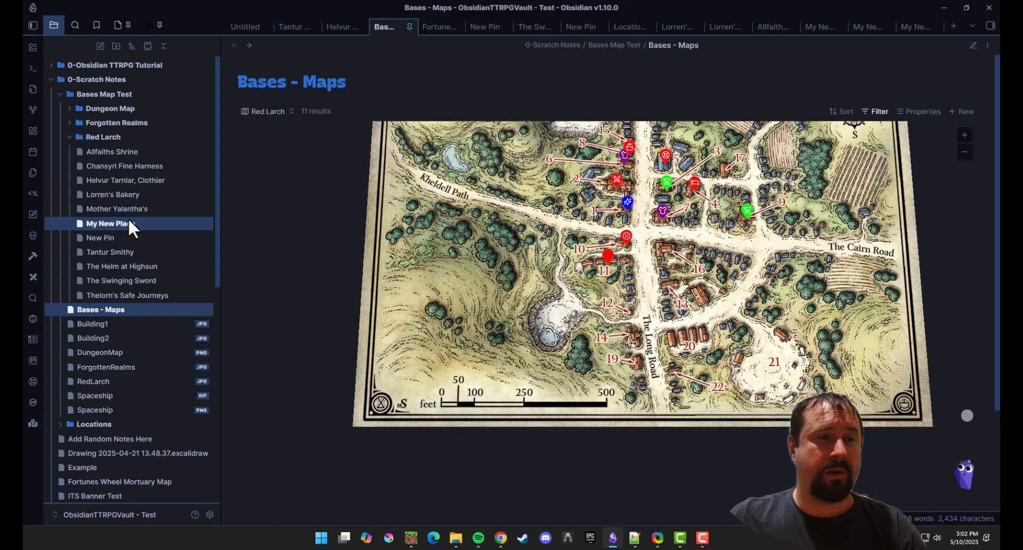
Set the icon property of the My New Place note to footprints.
click(114, 224)
double_click(314, 144)
text(footprints)
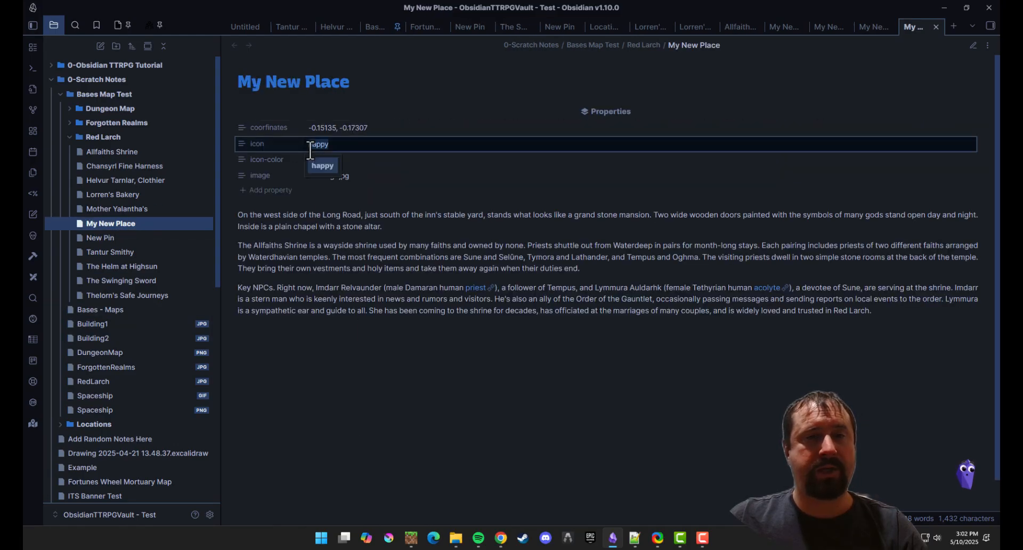
click(336, 251)
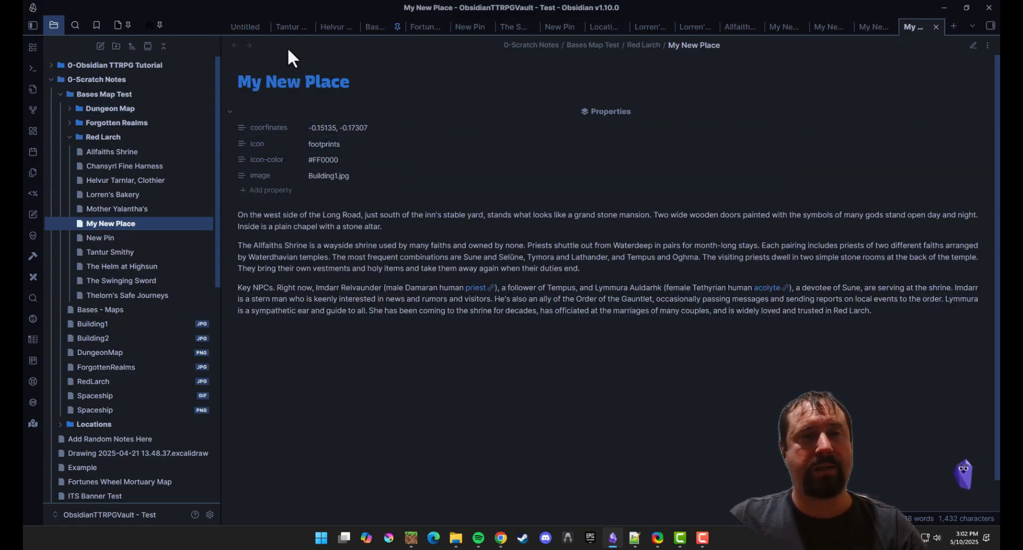
Inspect the My New Place marker on the Red Larch map and open its note from the marker.
click(374, 26)
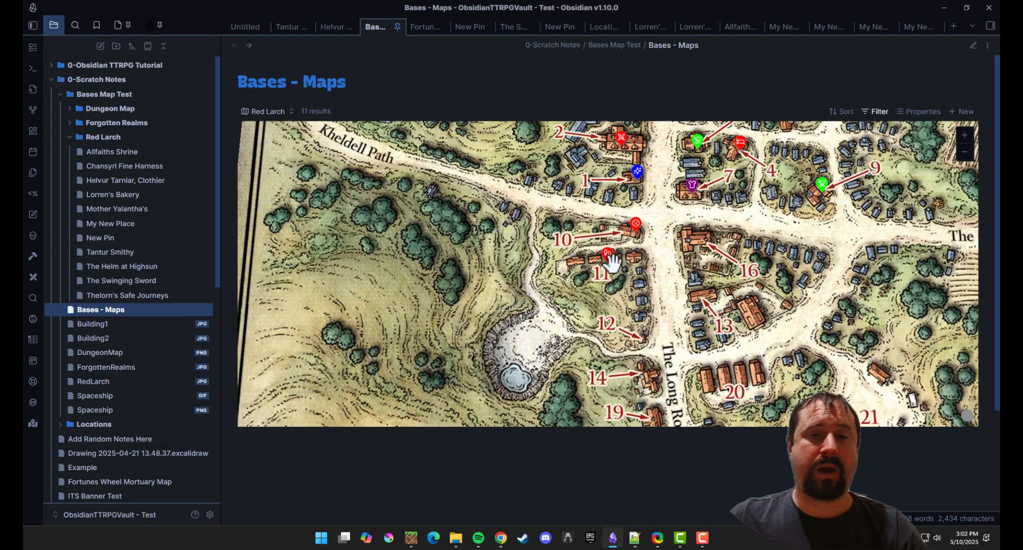
scroll(612, 262, up, 3)
mouse_move(612, 262)
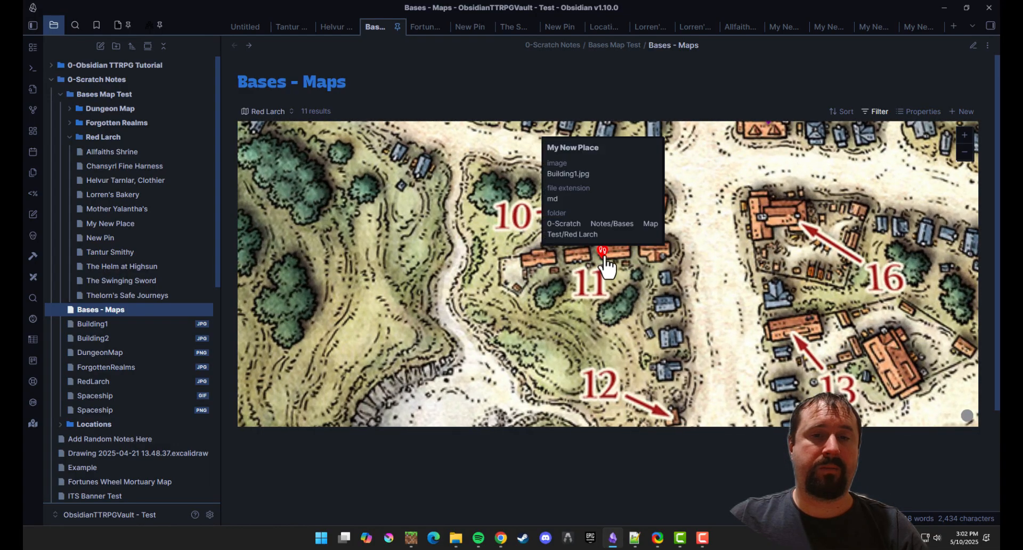
scroll(611, 262, down, 5)
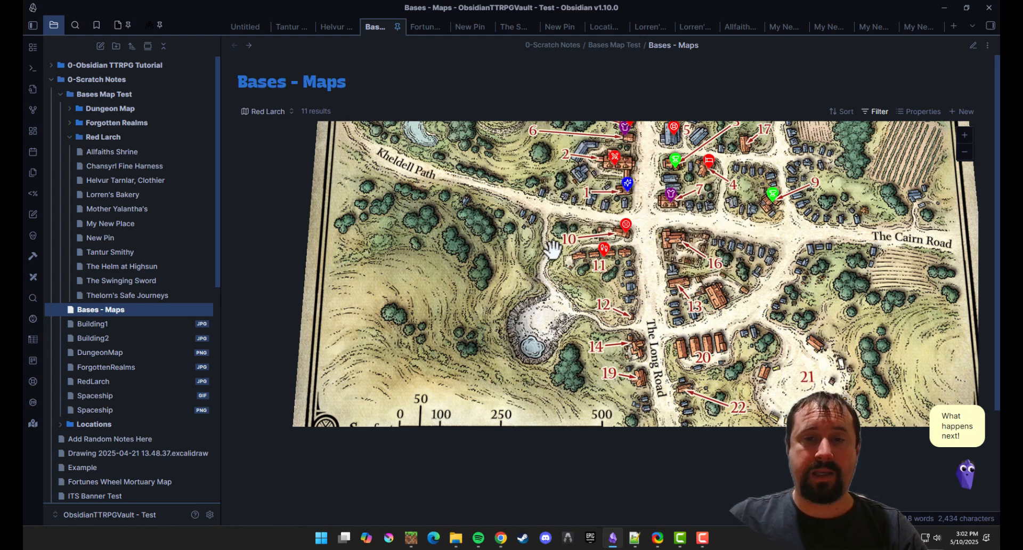
mouse_move(597, 241)
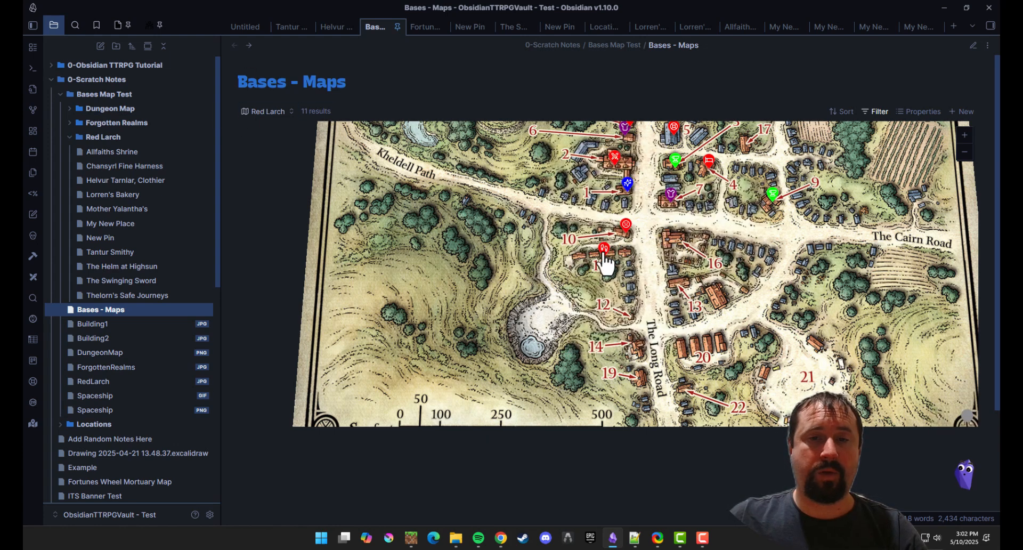
click(605, 260)
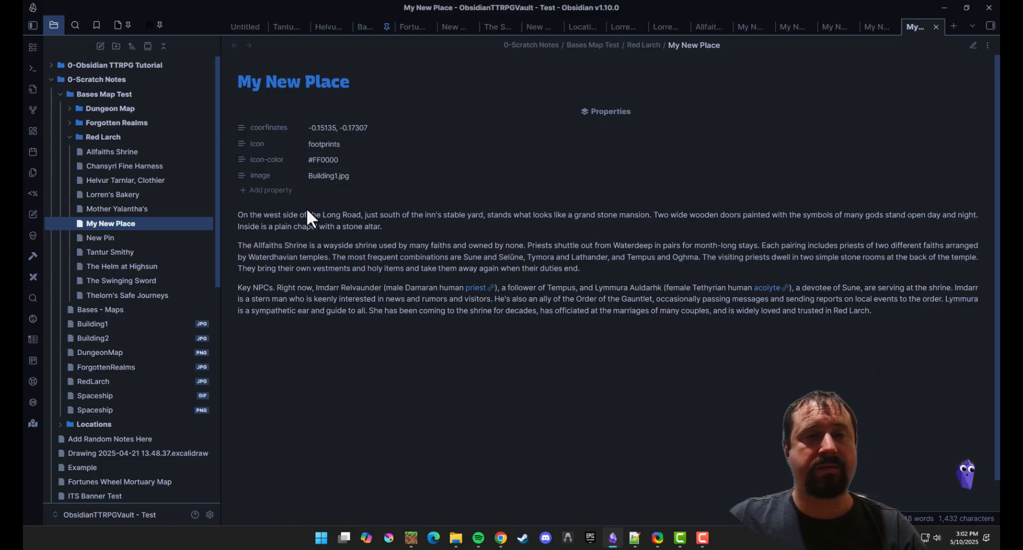
Look up the icon-color of Allfaiths Shrine from its map marker and give My New Place the same blue, #0000ff.
click(381, 20)
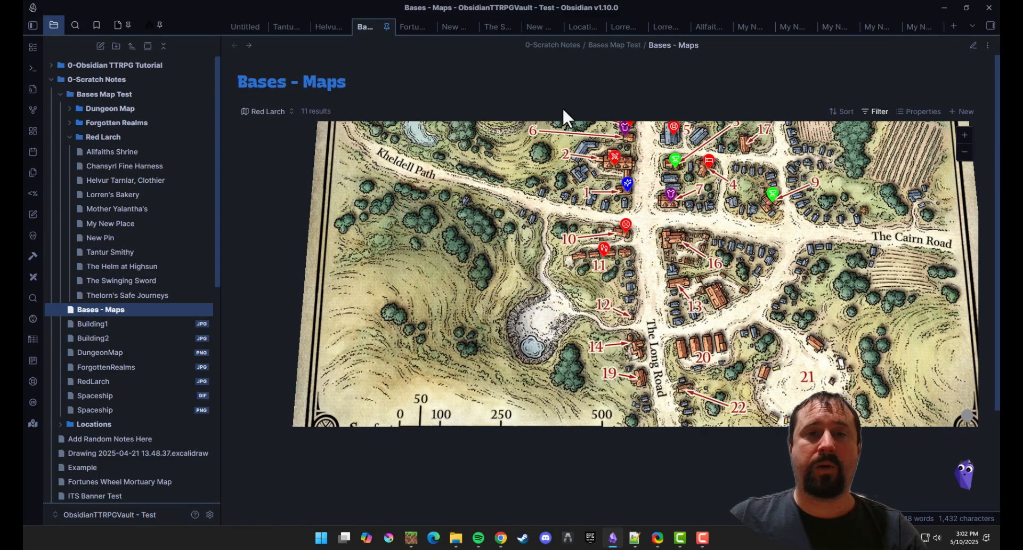
click(628, 184)
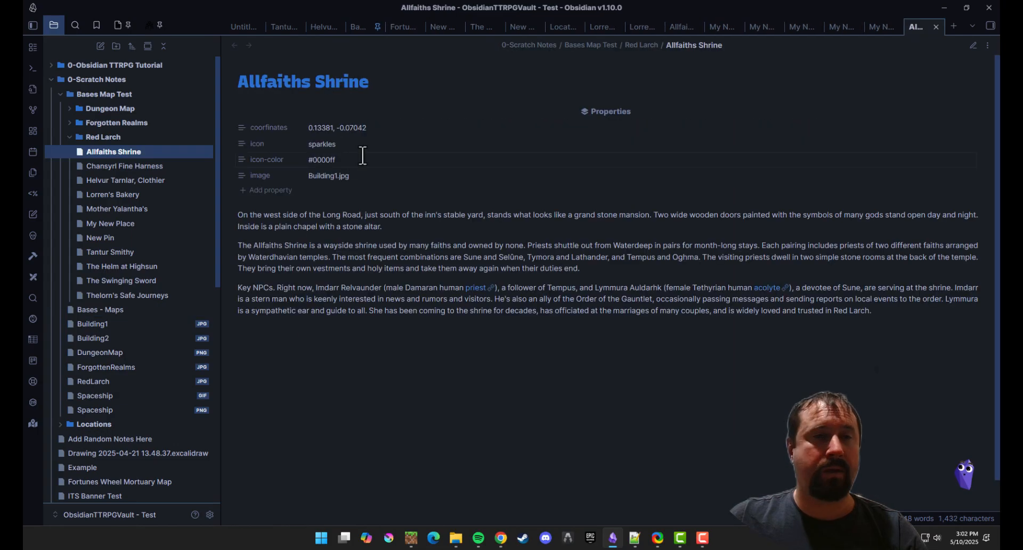
click(329, 158)
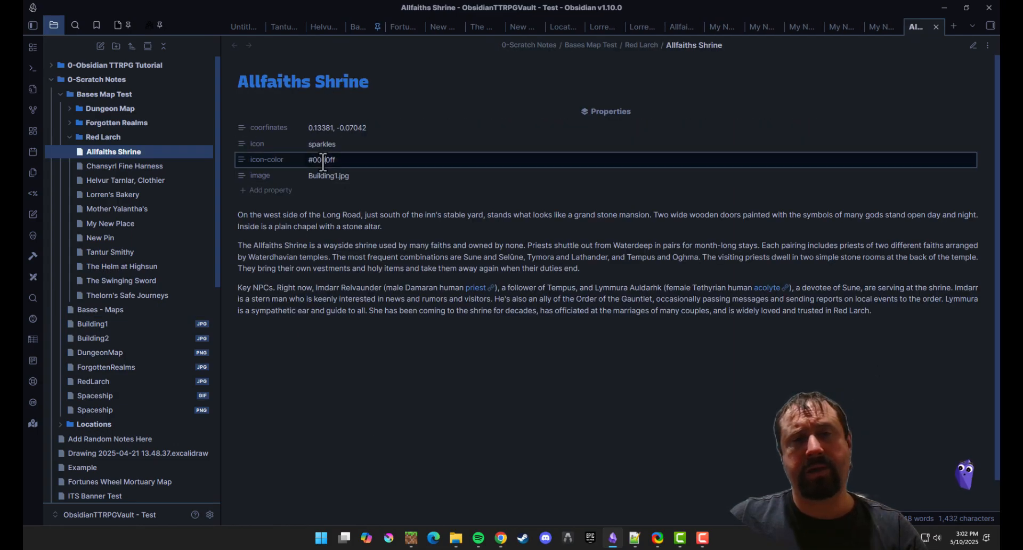
click(129, 224)
drag(313, 160, 332, 160)
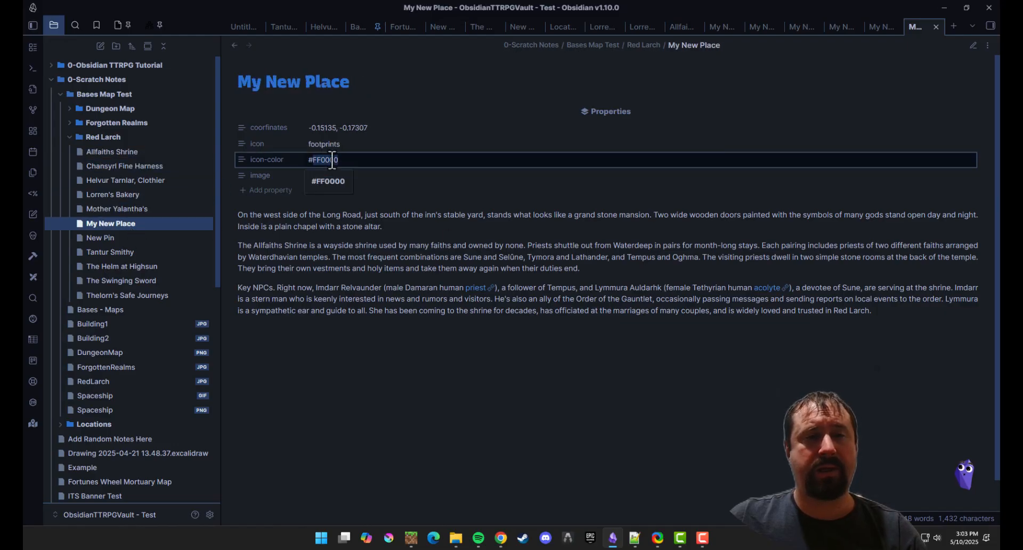
Return to the Red Larch map in Bases - Maps and check the icon colour of the marker at location 11.
click(357, 28)
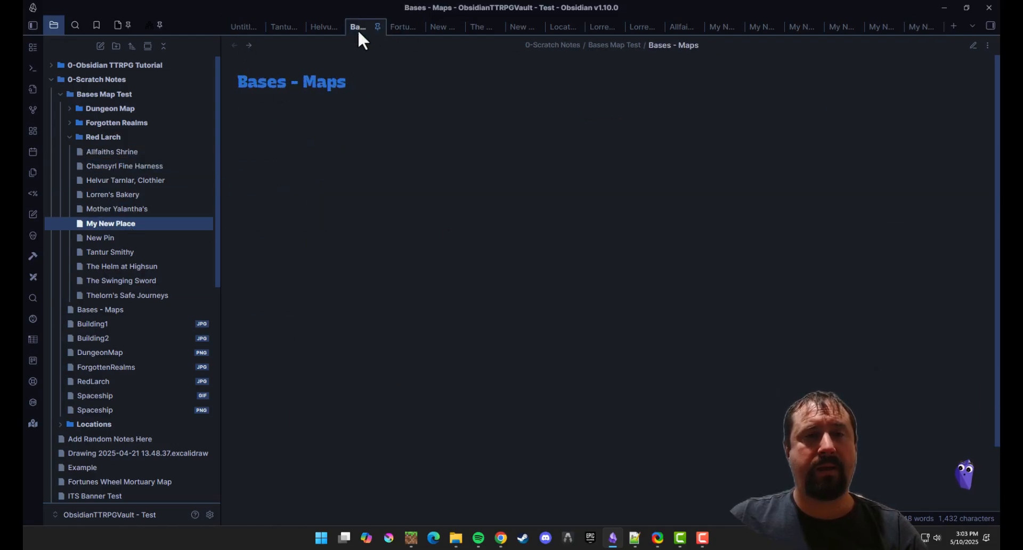
mouse_move(604, 267)
scroll(538, 270, down, 2)
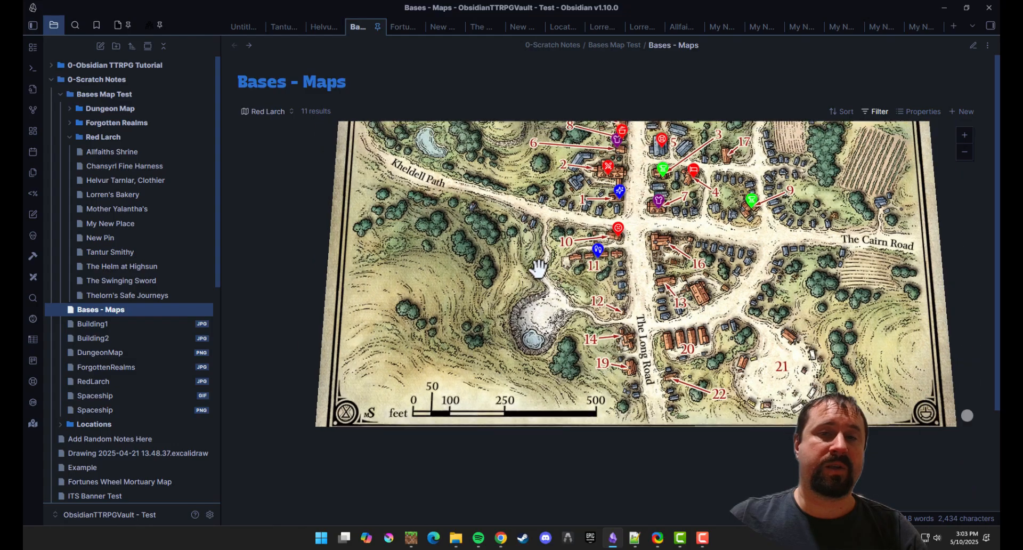
scroll(547, 248, up, 1)
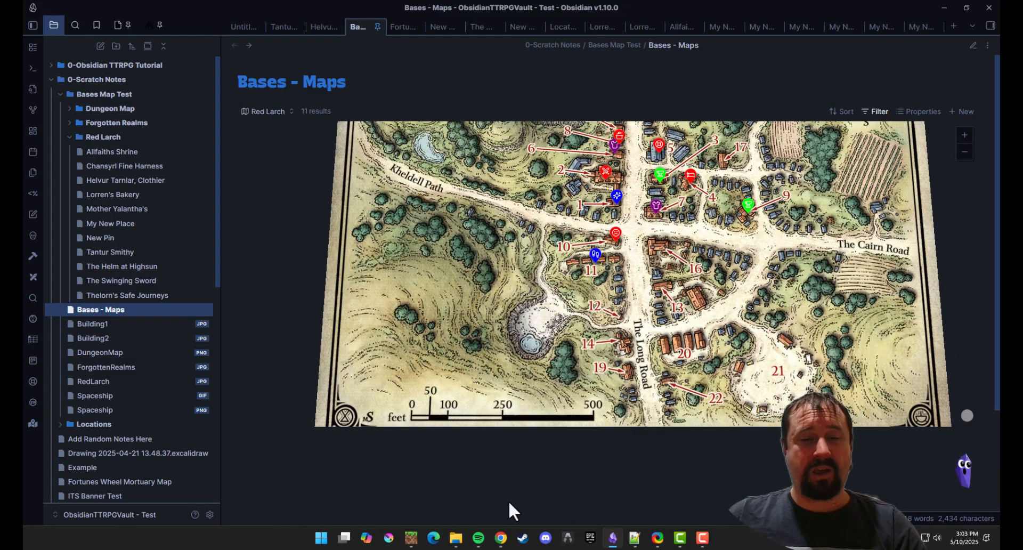
Switch to Chrome and show the Colors section of the shminge/obsidian-maps README.
click(501, 537)
click(80, 10)
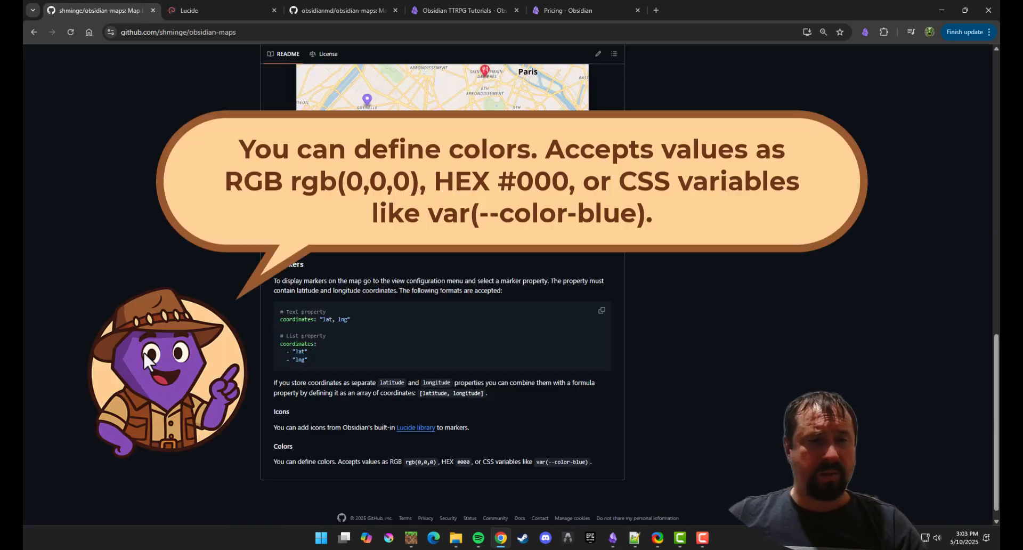
Switch from Chrome back to Obsidian and examine the markers across the Red Larch map.
scroll(375, 478, down, 1)
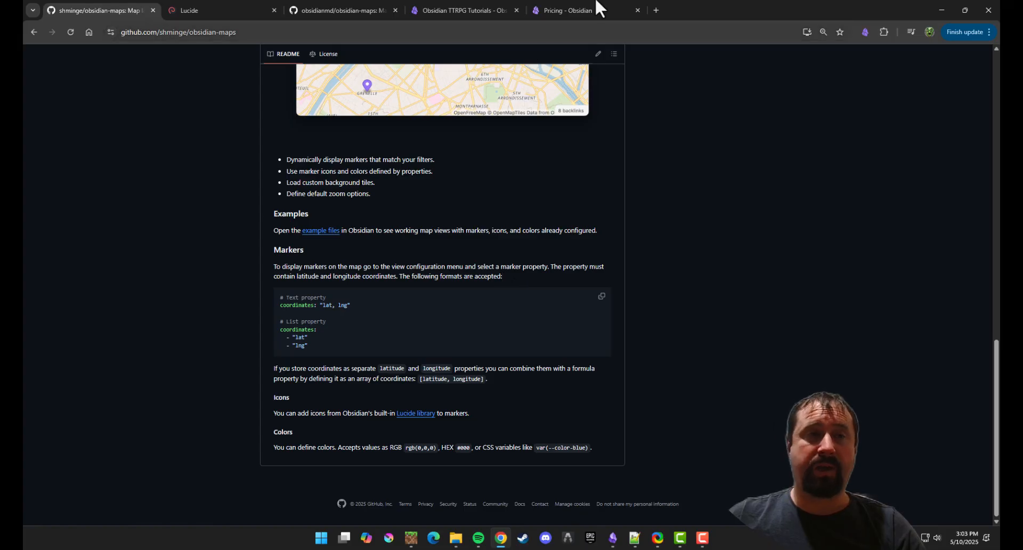
click(939, 3)
drag(586, 310, 606, 339)
scroll(653, 220, down, 3)
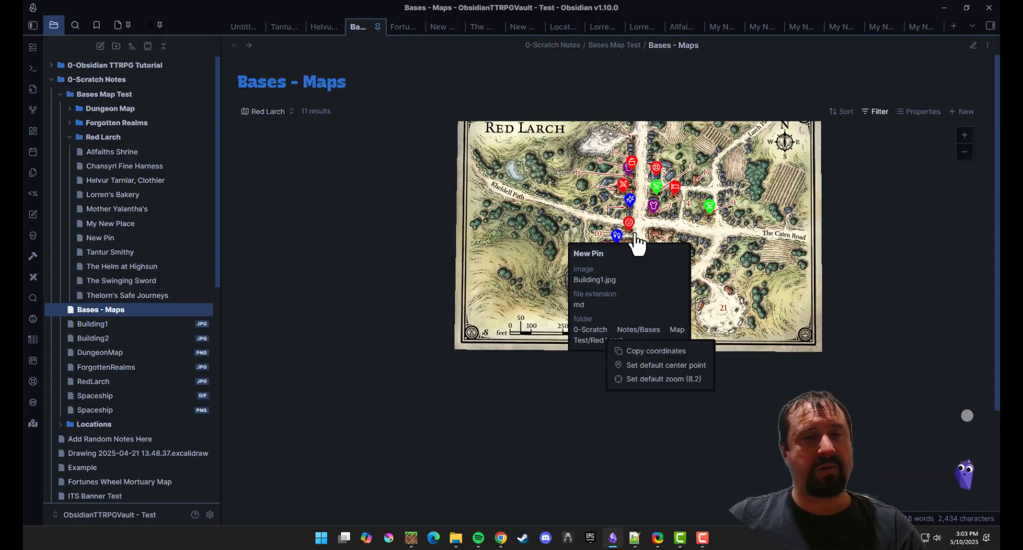
scroll(628, 236, up, 2)
scroll(802, 223, up, 4)
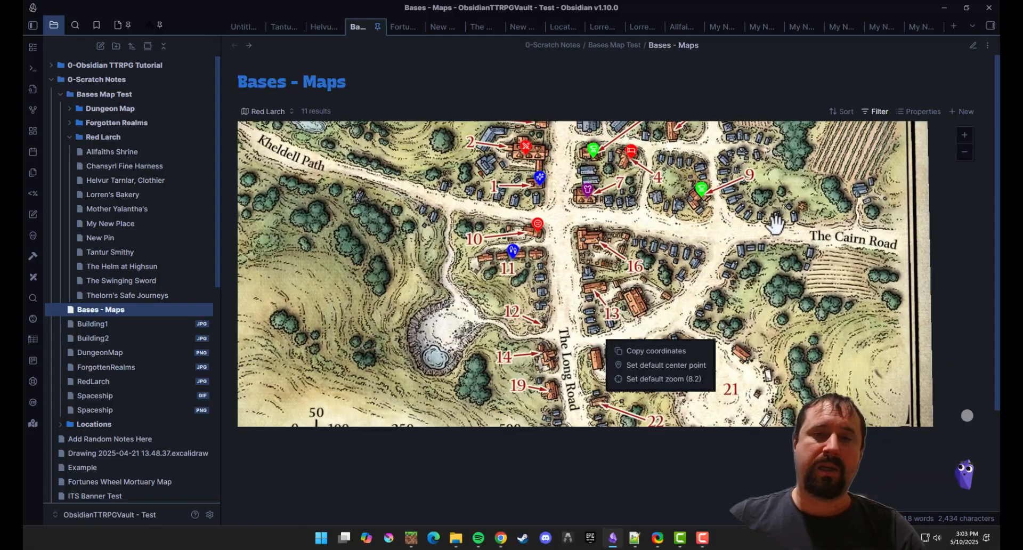
scroll(628, 259, down, 2)
drag(630, 260, 644, 294)
scroll(597, 221, down, 1)
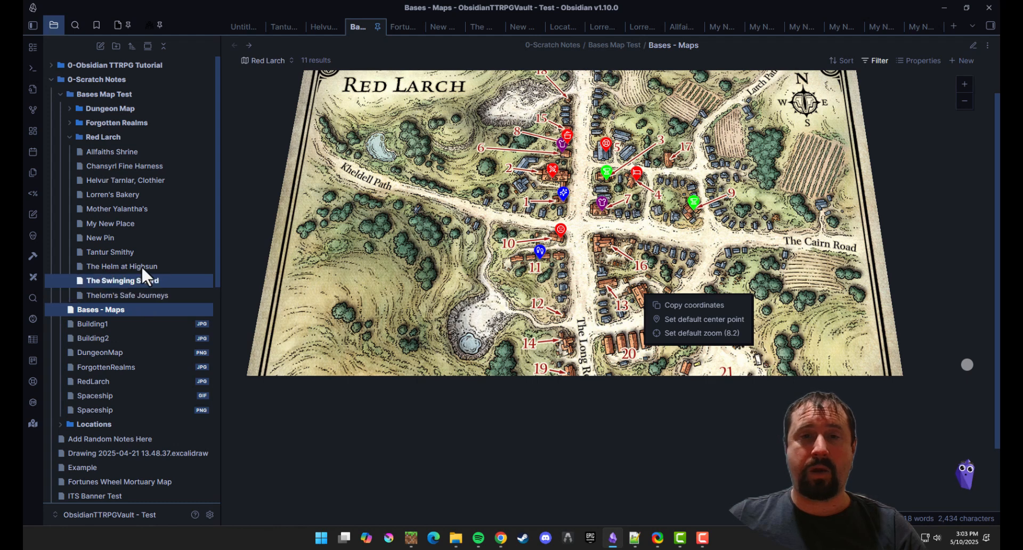
right_click(474, 227)
click(423, 185)
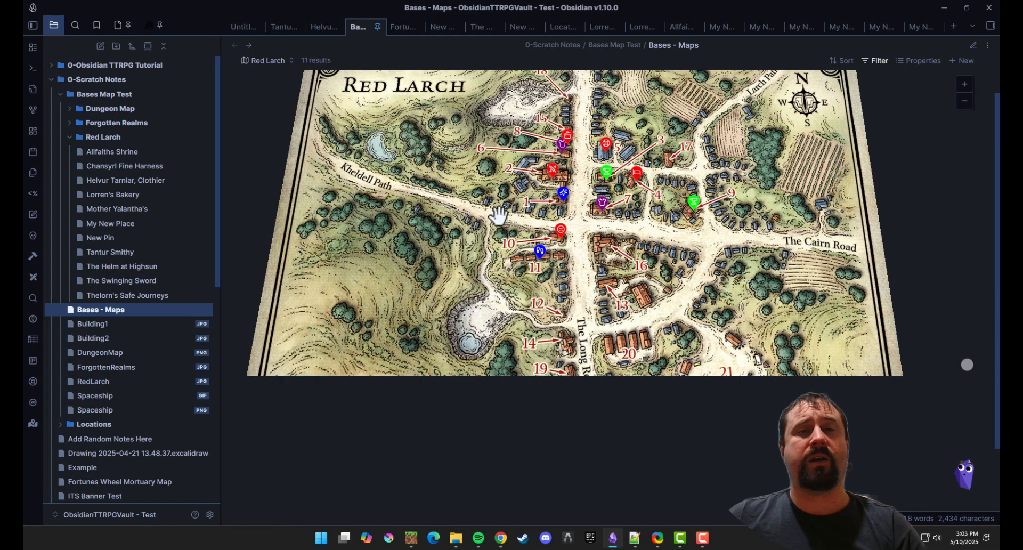
drag(726, 255, 804, 294)
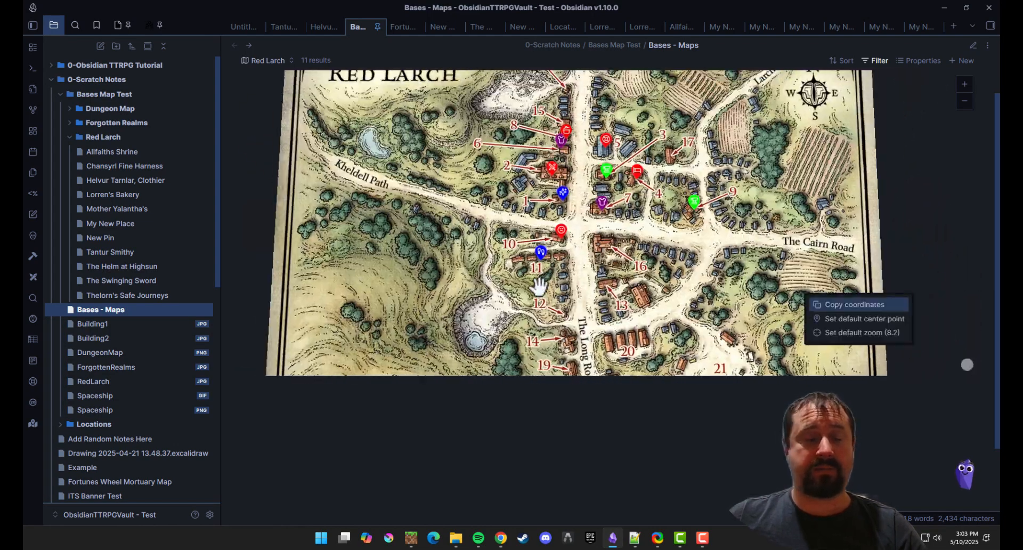
mouse_move(577, 320)
mouse_down()
mouse_move(568, 315)
mouse_move(584, 319)
mouse_up()
scroll(606, 276, down, 5)
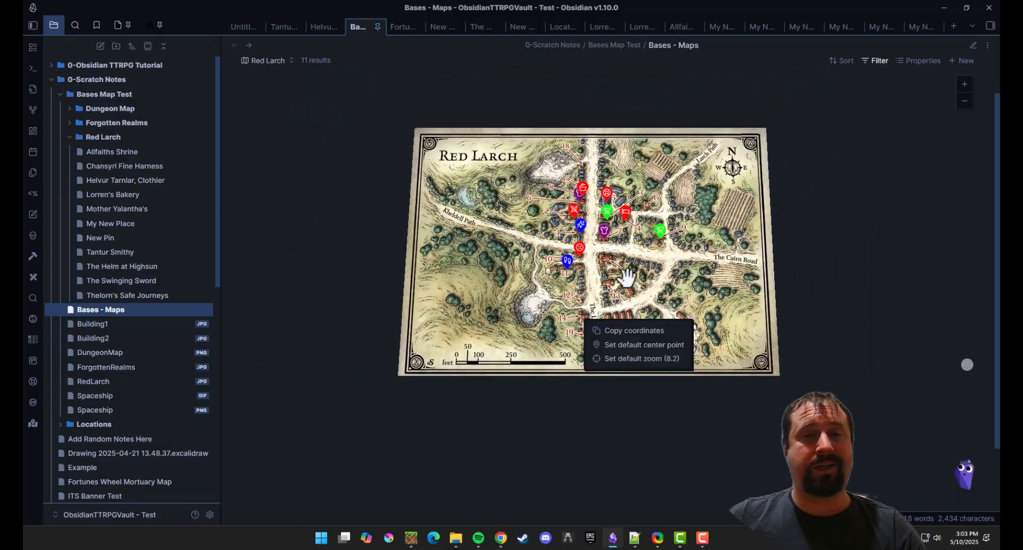
scroll(630, 279, up, 5)
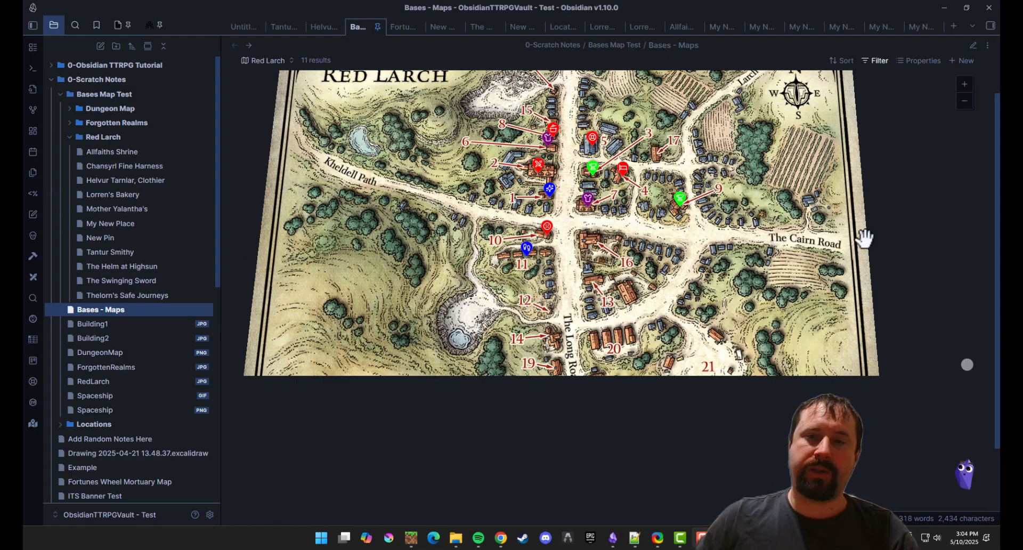
scroll(836, 160, down, 2)
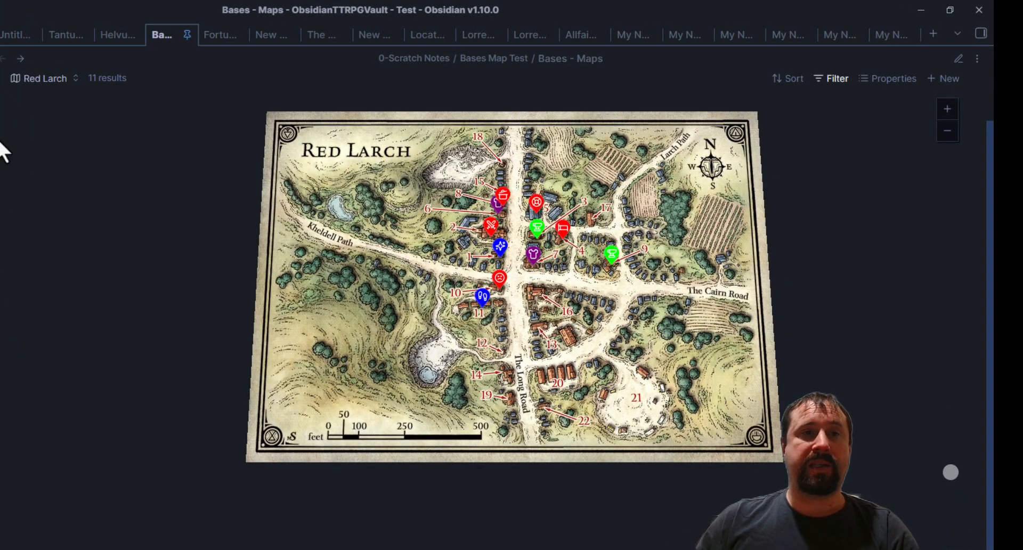
Move the Forgotten Realms view above Red Larch in the list of views and open the Forgotten Realms map.
click(46, 78)
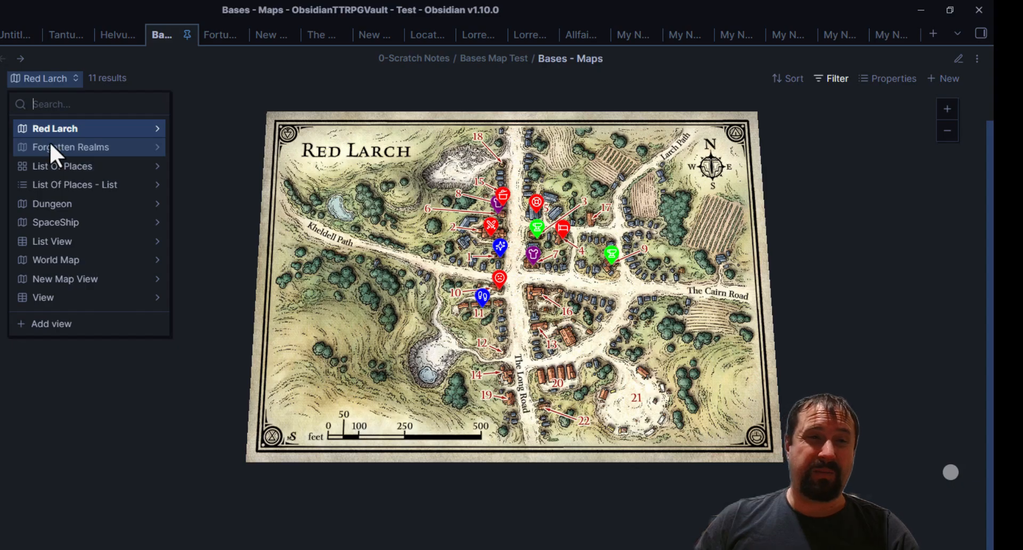
mouse_move(20, 145)
mouse_down()
mouse_move(24, 120)
mouse_move(17, 131)
mouse_up()
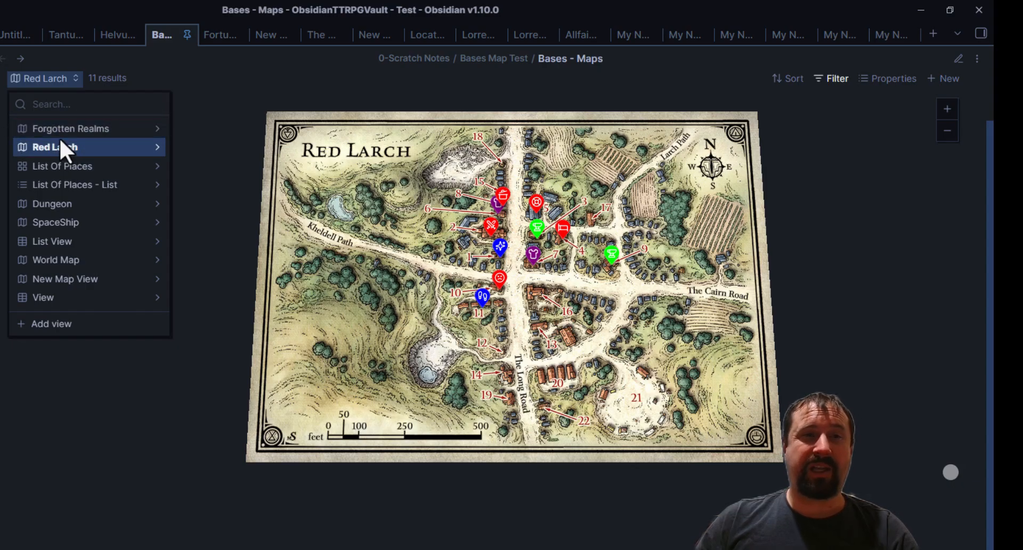
click(61, 146)
click(39, 78)
click(59, 129)
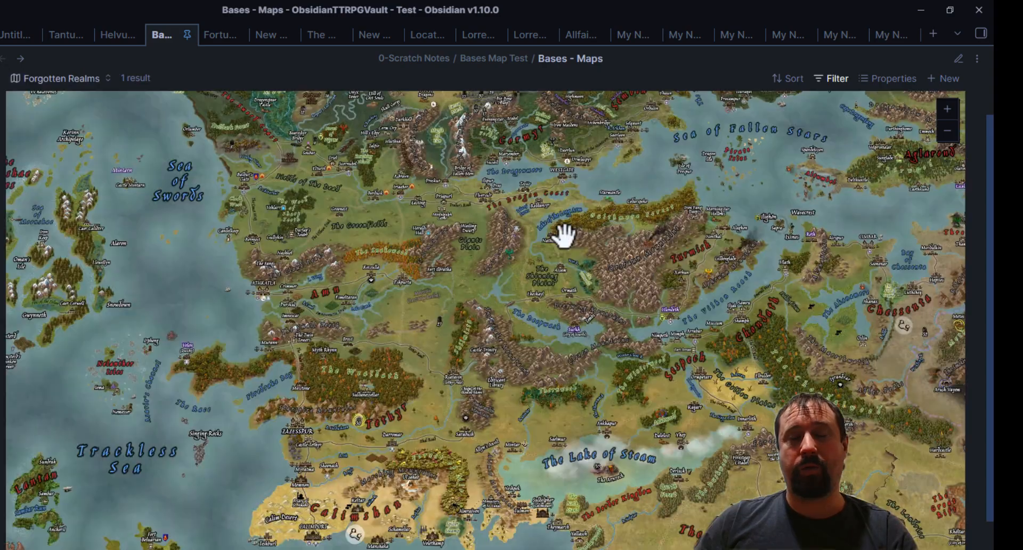
Compare the Red Larch and Dungeon map views, ending back on Red Larch.
click(74, 78)
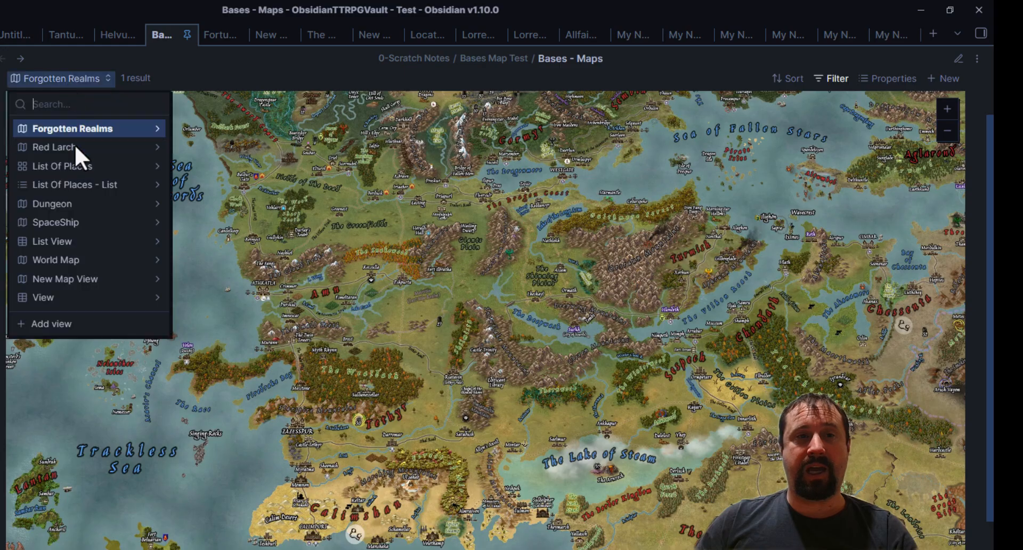
click(48, 148)
click(50, 84)
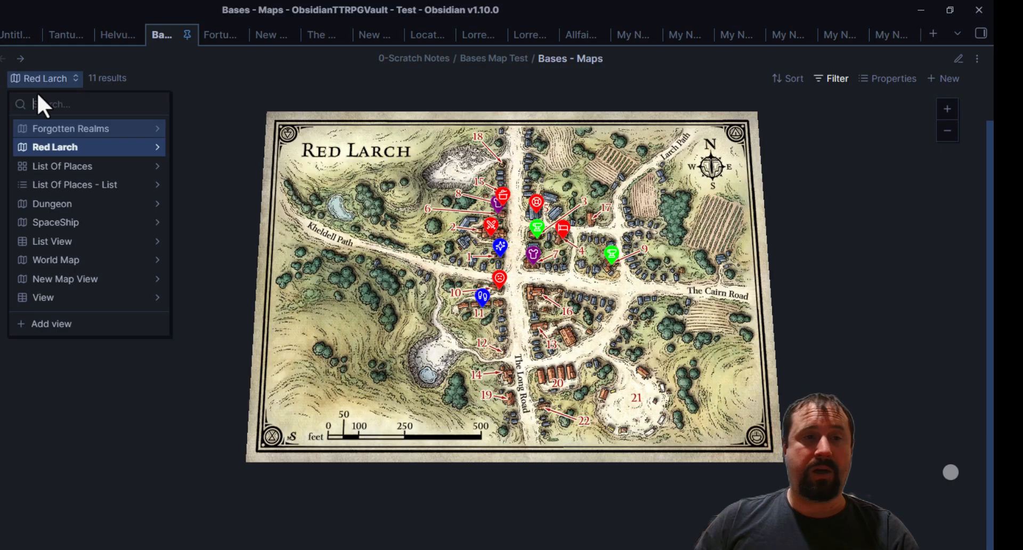
click(53, 206)
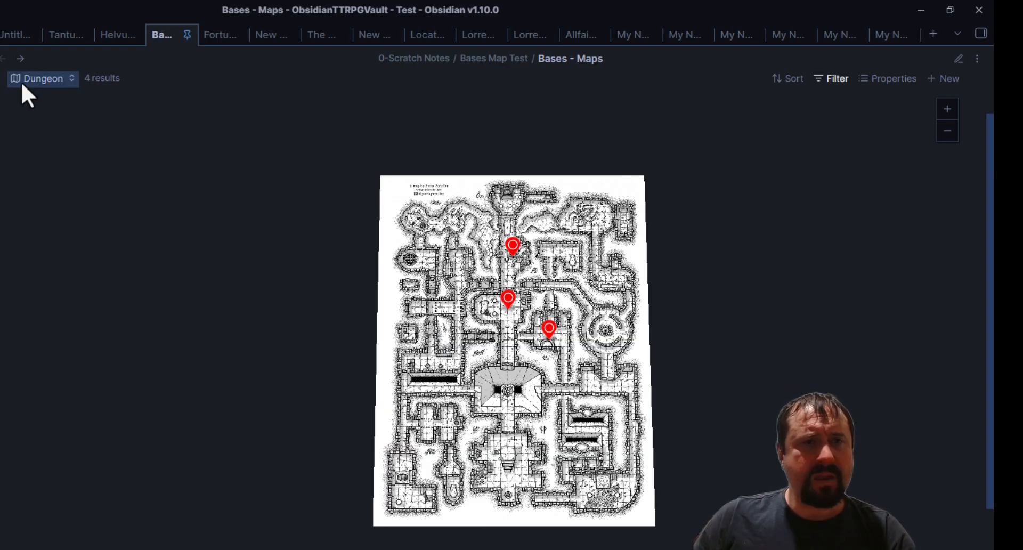
click(38, 79)
click(63, 145)
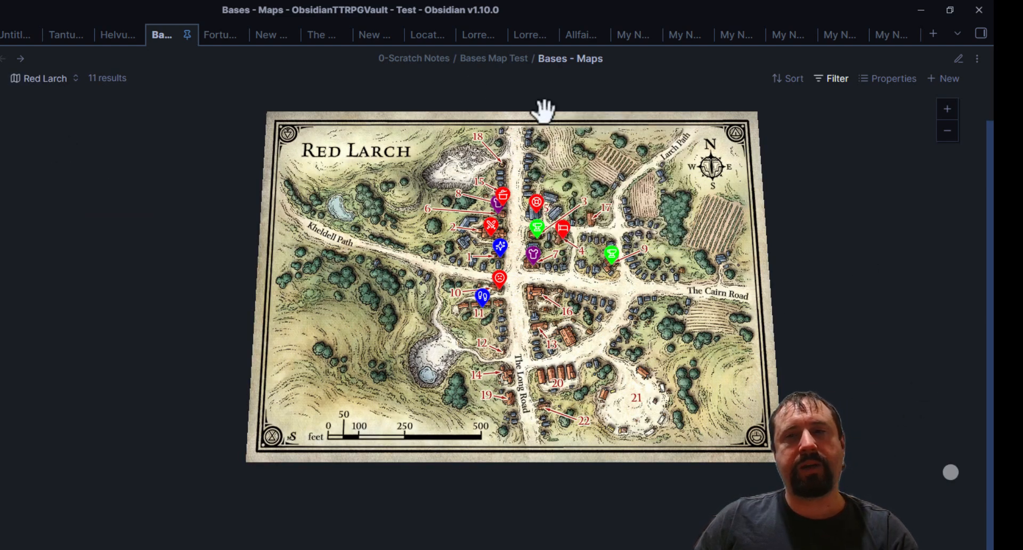
Copy the folder path from the Red Larch view's own filter and delete that filter.
click(819, 78)
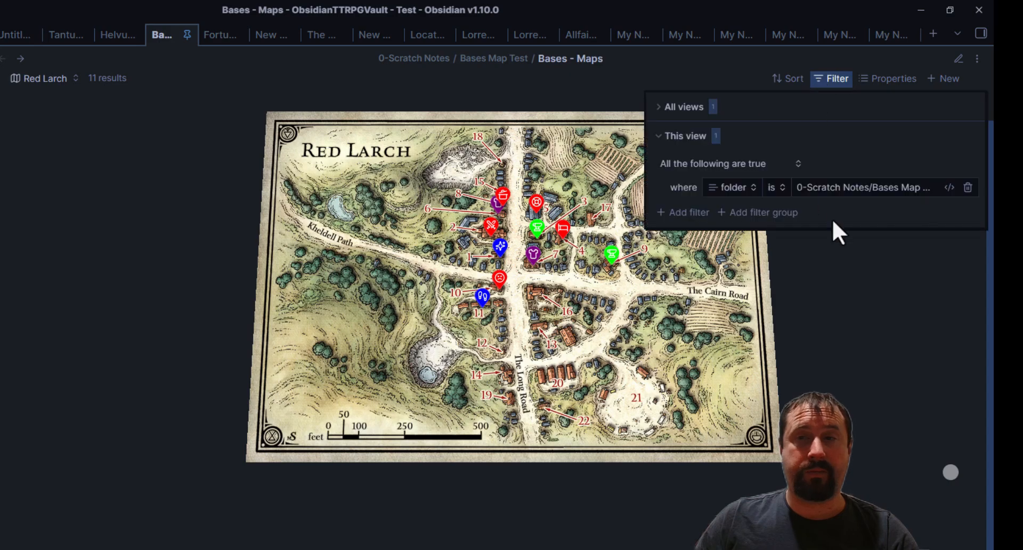
click(907, 183)
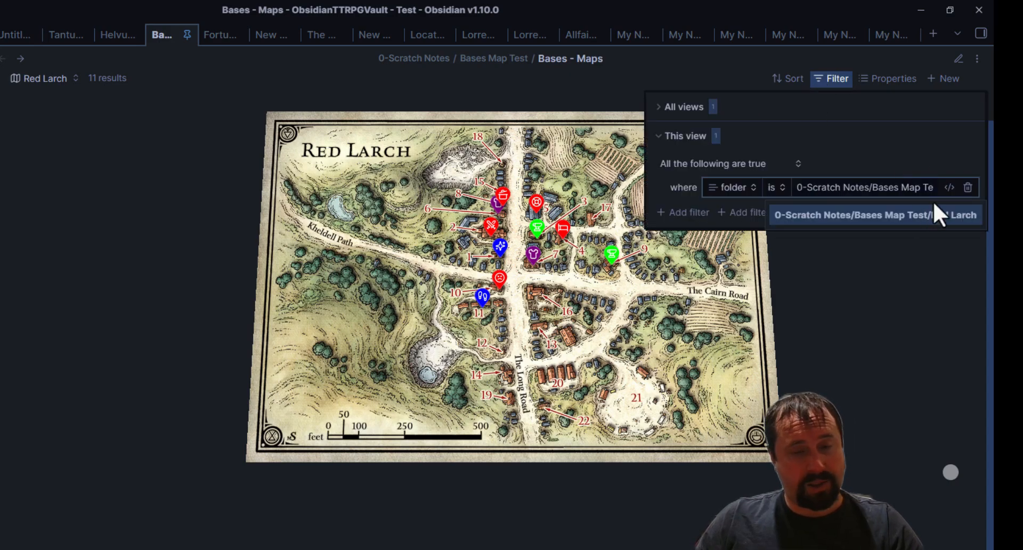
key(ctrl+a)
key(ctrl+c)
key(BackSpace)
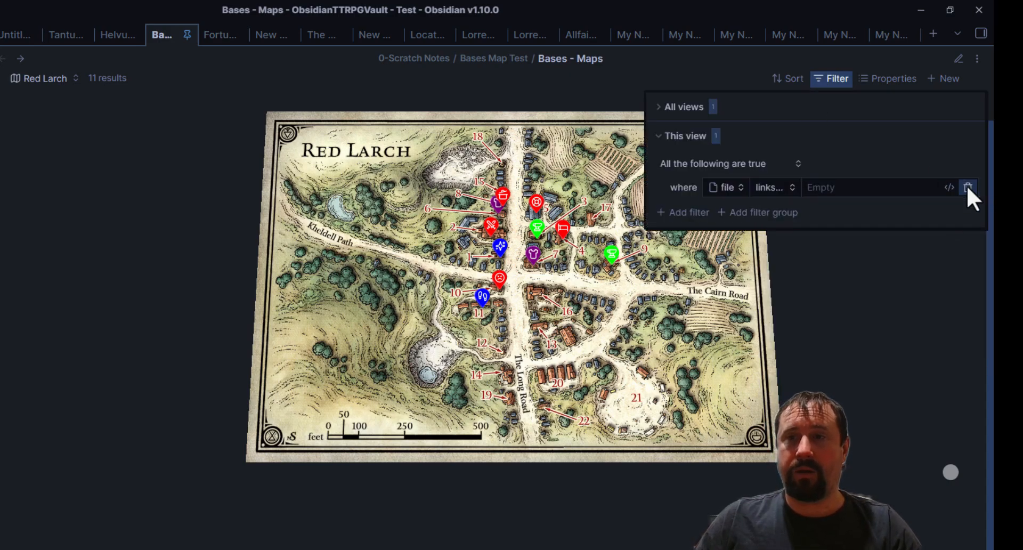
click(966, 187)
key(Escape)
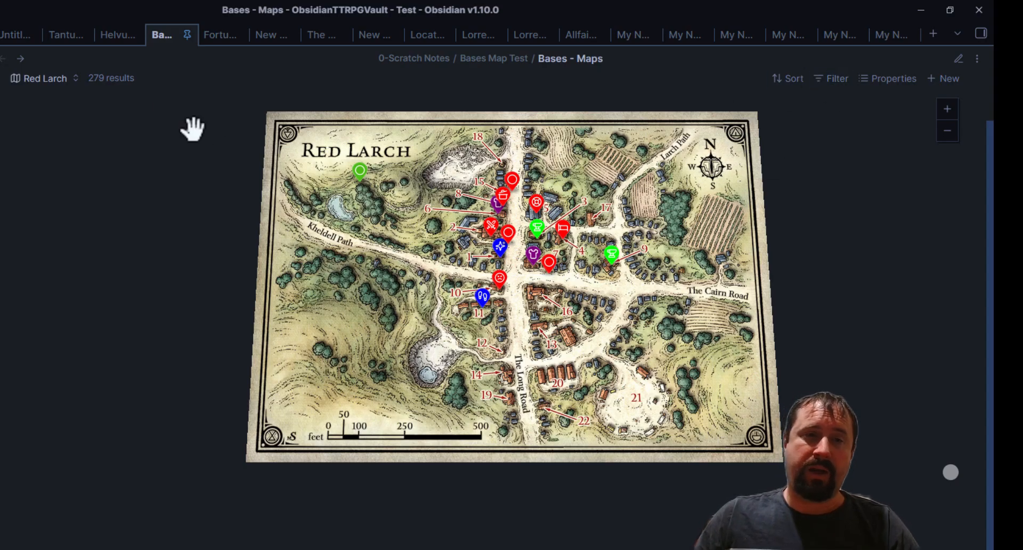
Filter the Red Larch view to notes whose folder is 0-Scratch Notes/Bases Map Test/Red Larch.
click(825, 78)
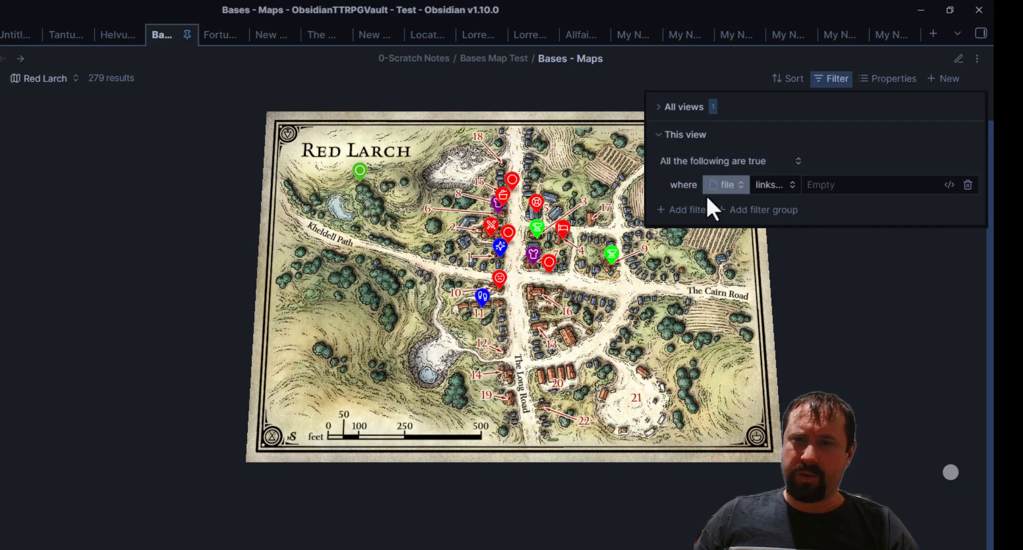
click(731, 185)
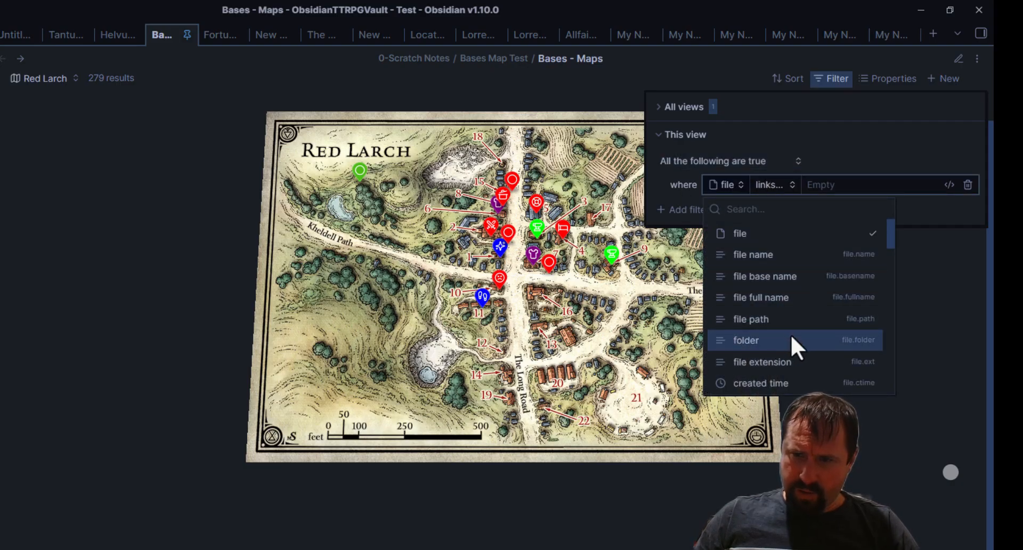
click(767, 339)
click(815, 185)
key(ctrl+v)
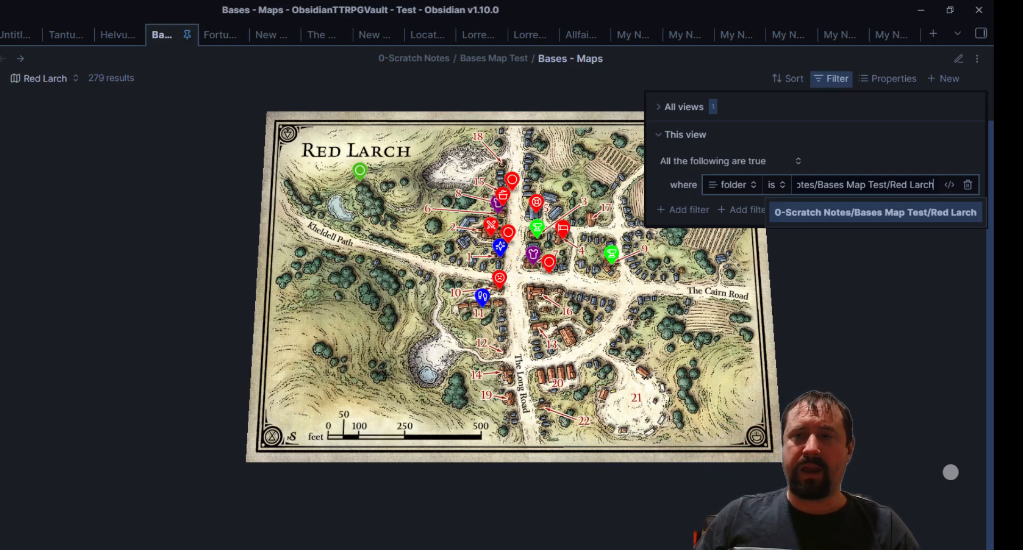
key(Return)
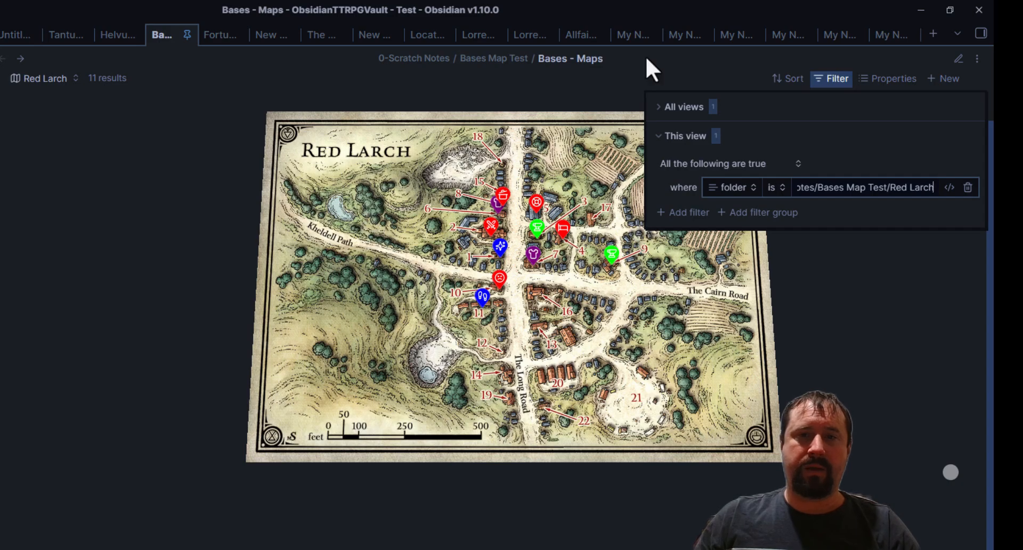
click(447, 545)
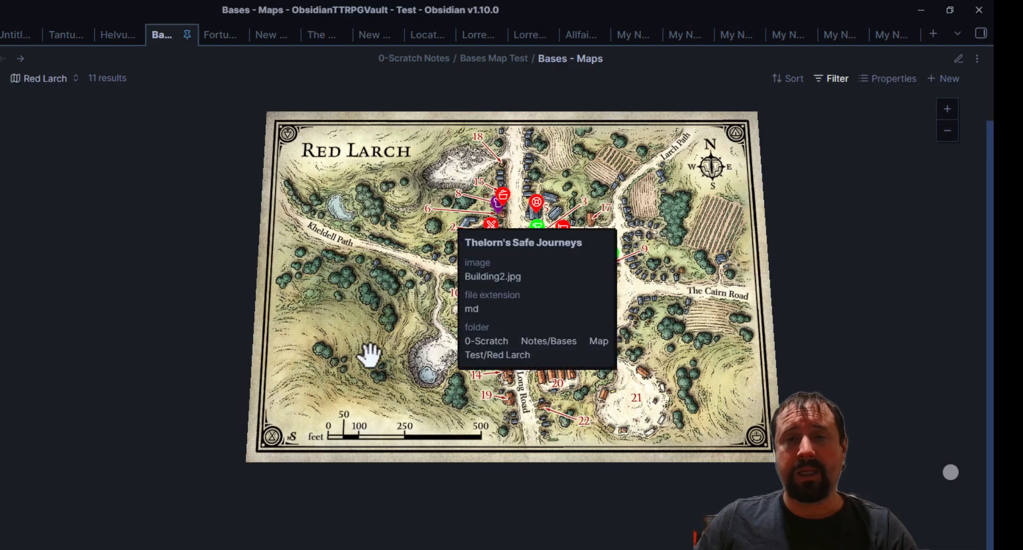
Open the Allfaiths Shrine note from its map marker and add a mapname property with the value RedLarch.
click(499, 247)
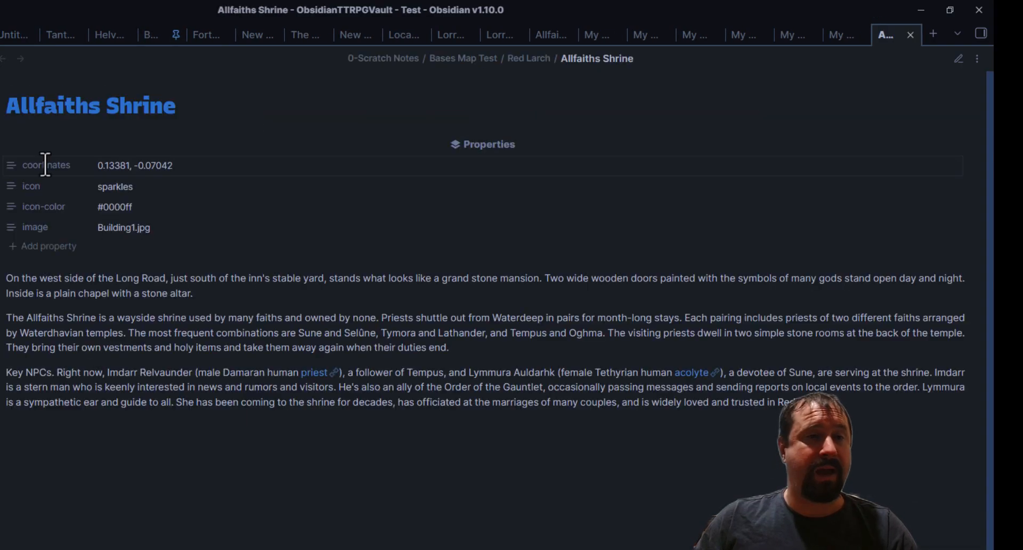
click(51, 247)
text(map)
key(Escape)
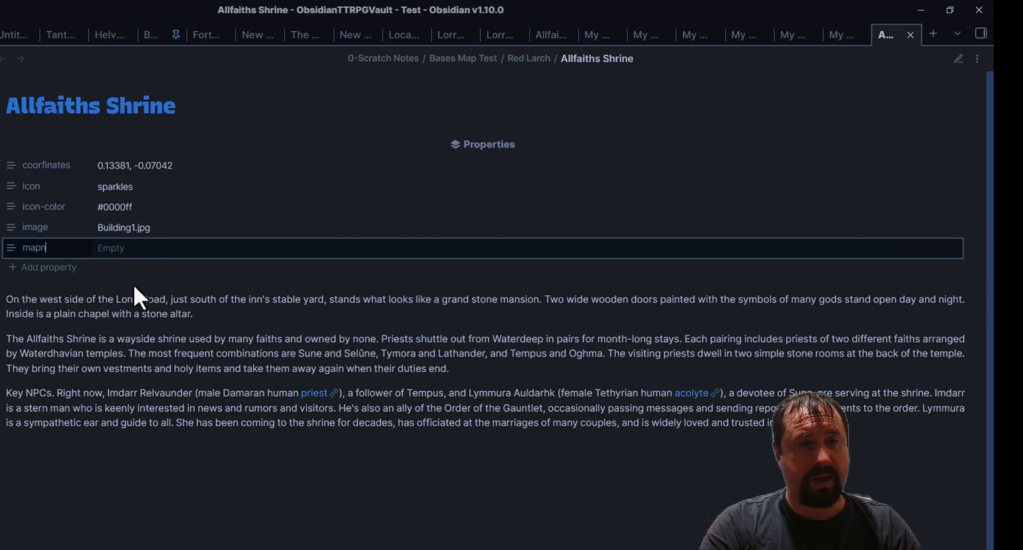
text(name)
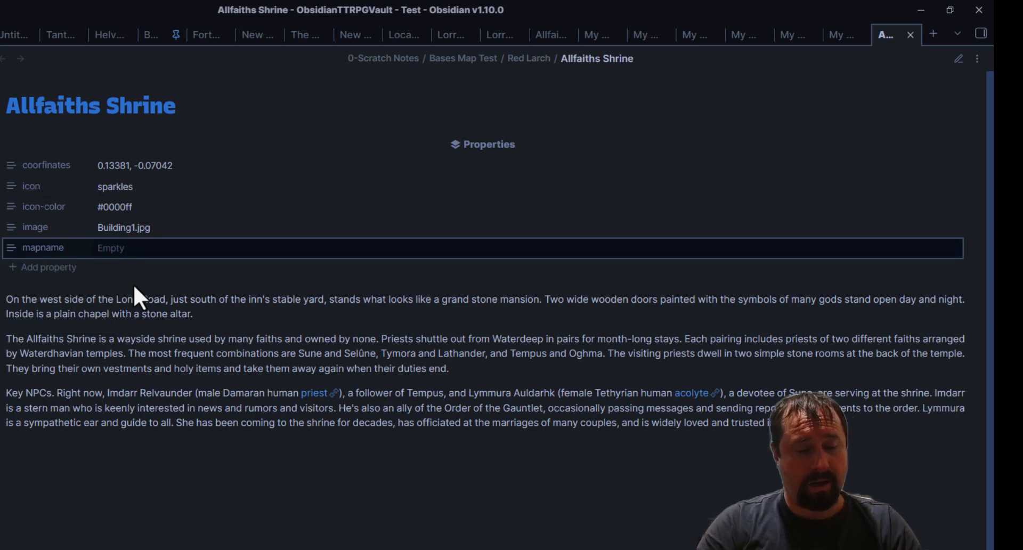
text(RedLarch)
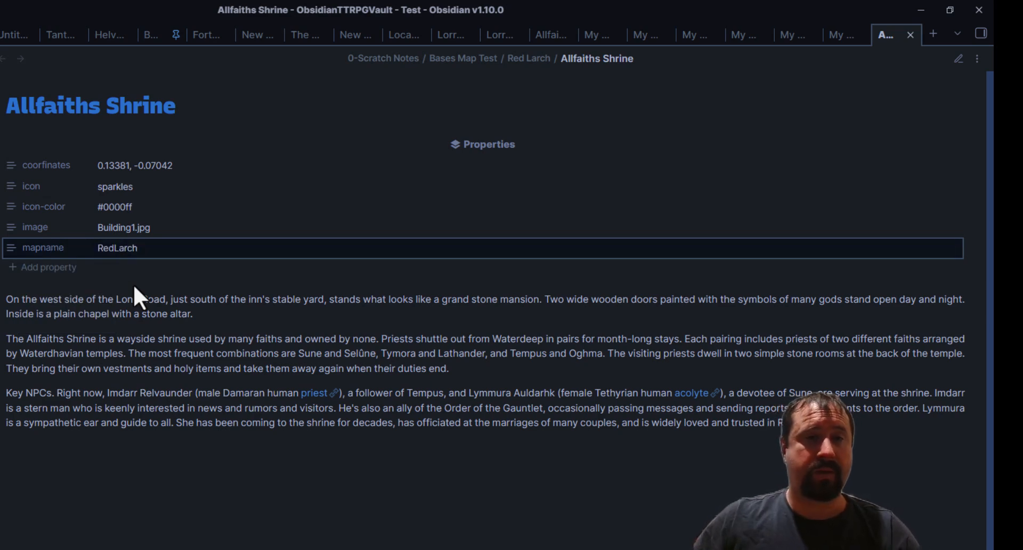
Show the Allfaiths Shrine note in source mode and copy its mapname: RedLarch line.
click(957, 59)
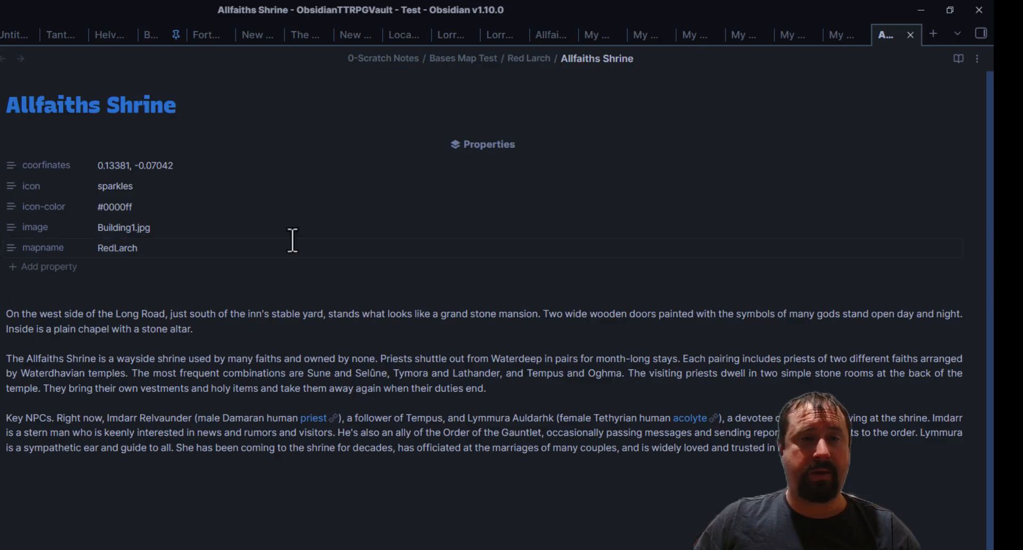
click(976, 58)
click(900, 117)
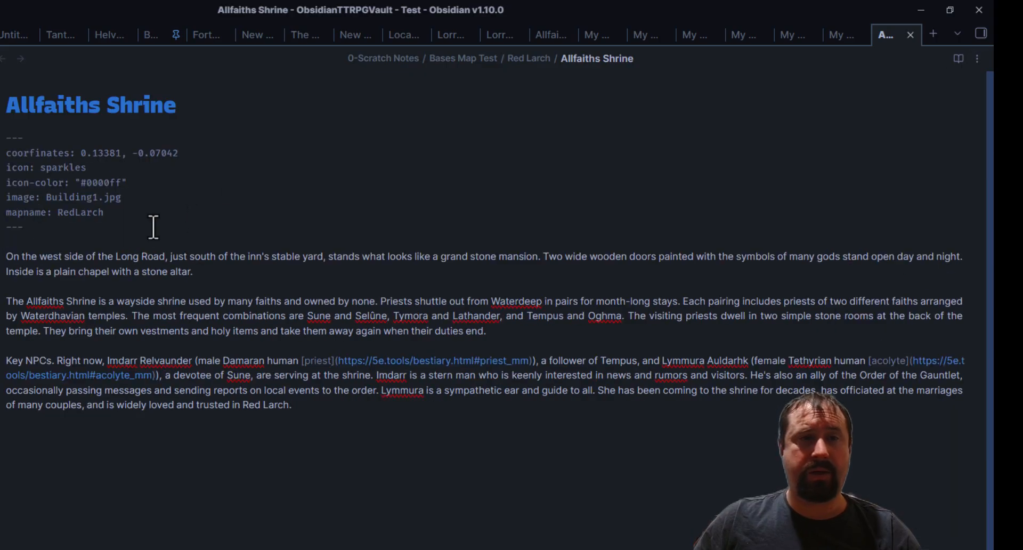
drag(104, 212, 5, 212)
key(ctrl+c)
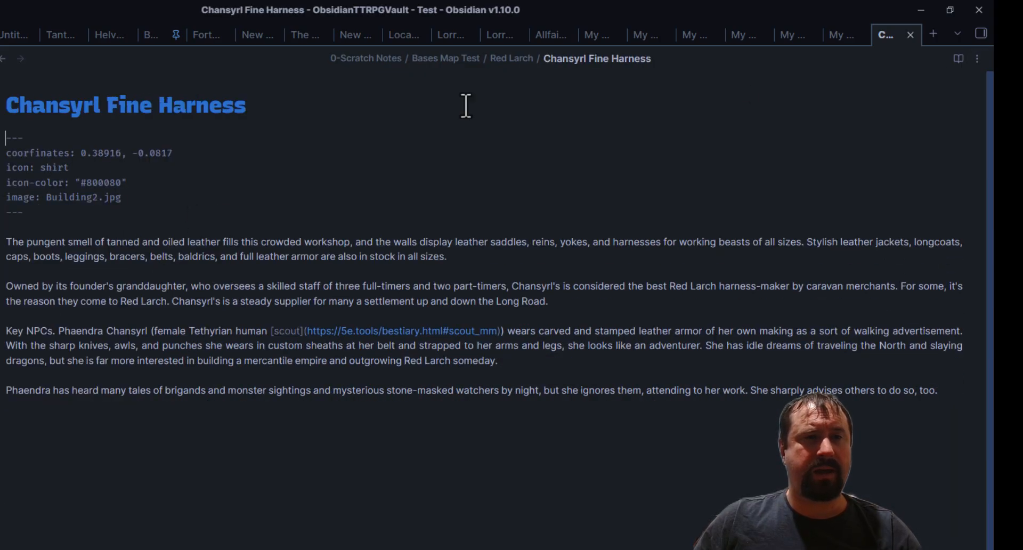
Paste the line mapname: RedLarch below the image property in the Chansyrl Fine Harness note and the Red Larch clothier's note.
click(976, 58)
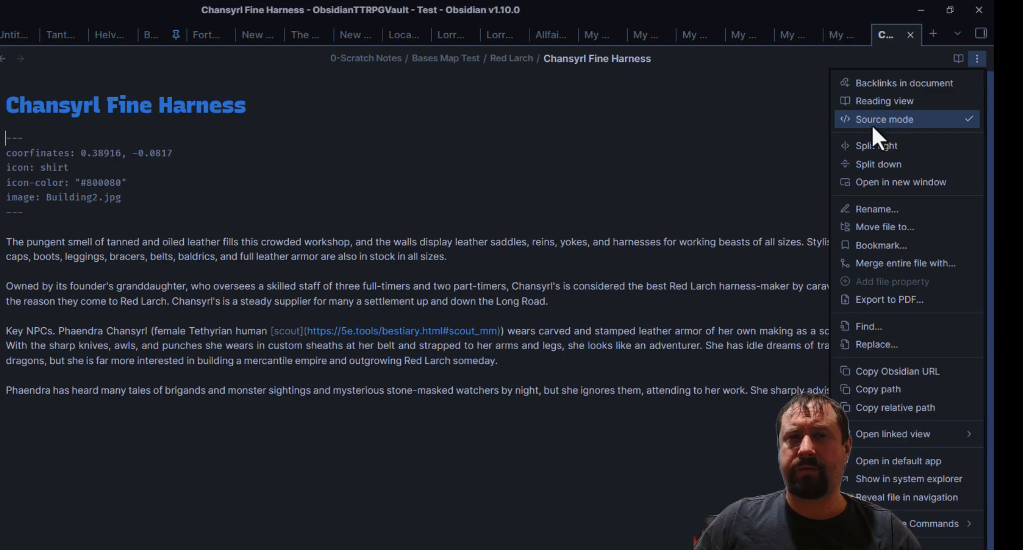
click(161, 205)
key(Return)
key(ctrl+v)
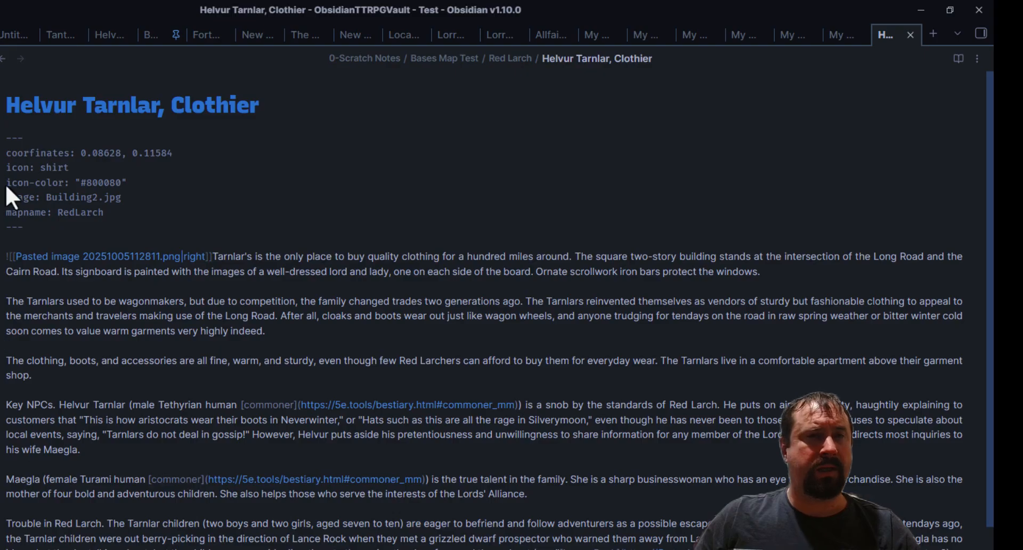
Return to the Bases - Maps base and remove the folder filter from the Red Larch view.
click(168, 29)
click(831, 79)
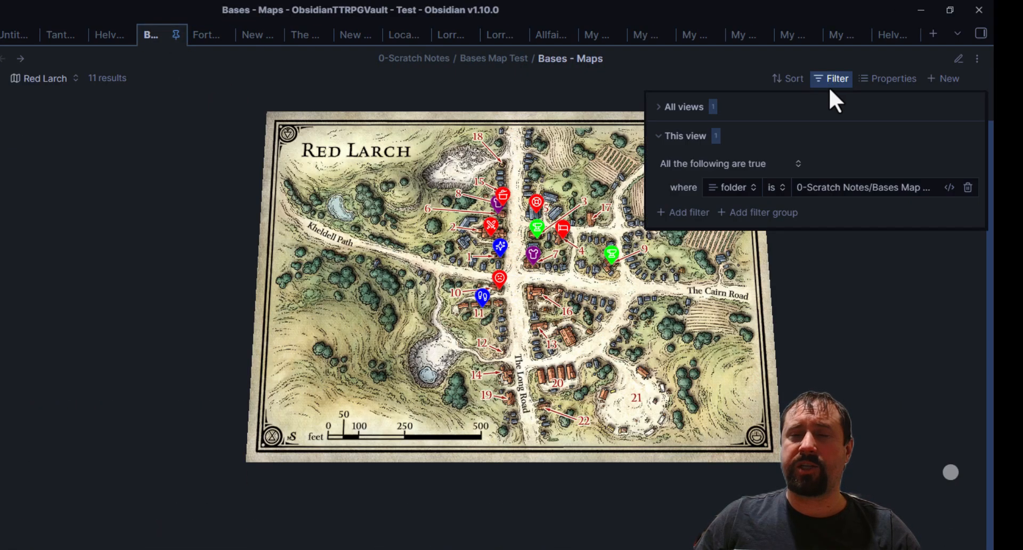
click(967, 187)
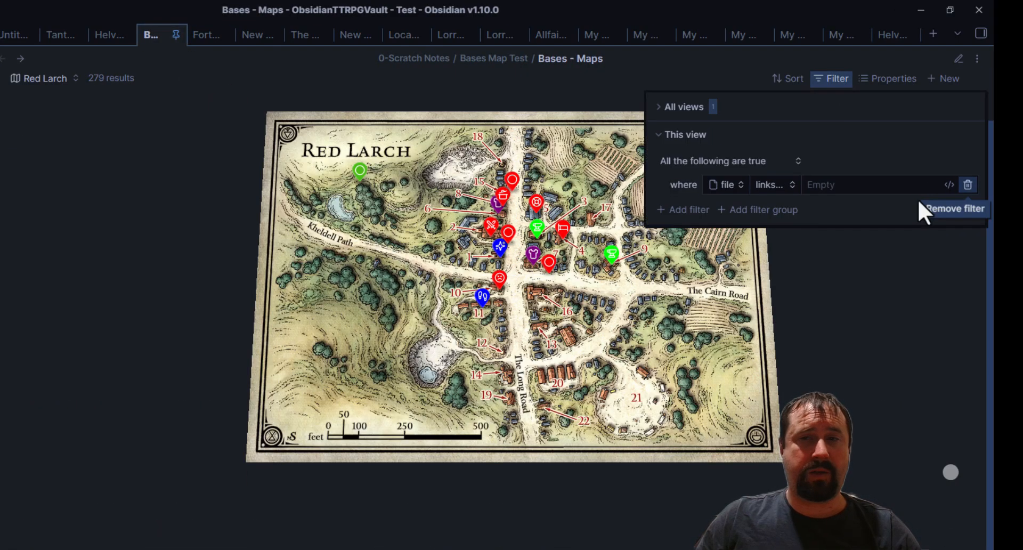
Filter the Red Larch view to notes whose mapname property is RedLarch.
click(736, 184)
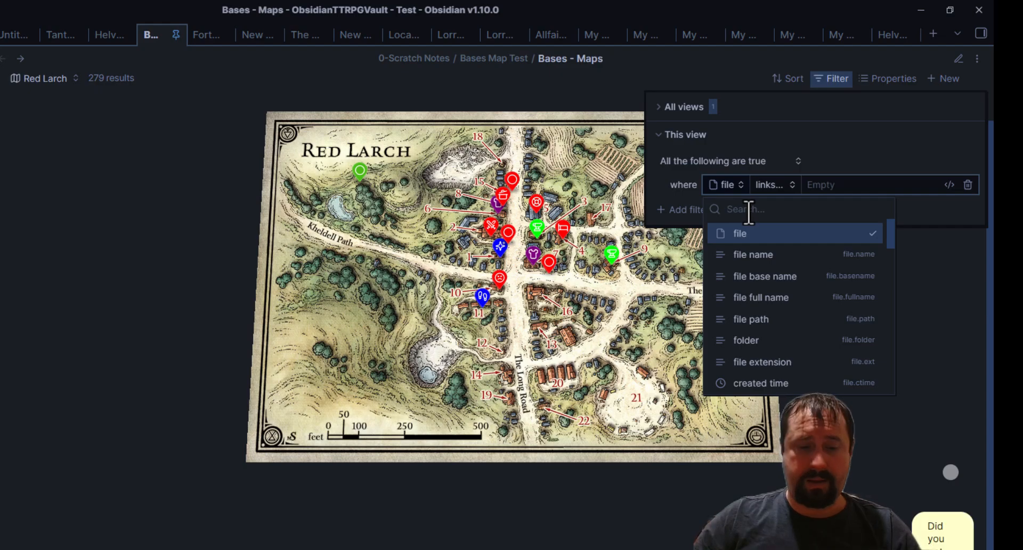
text(prop)
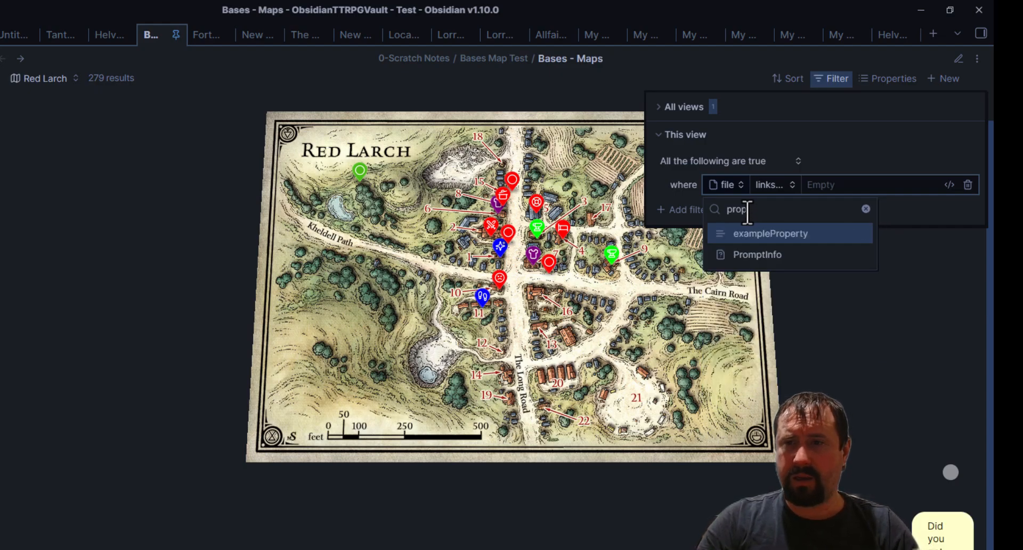
key(BackSpace)
key(BackSpace)
key(BackSpace)
key(BackSpace)
text(map)
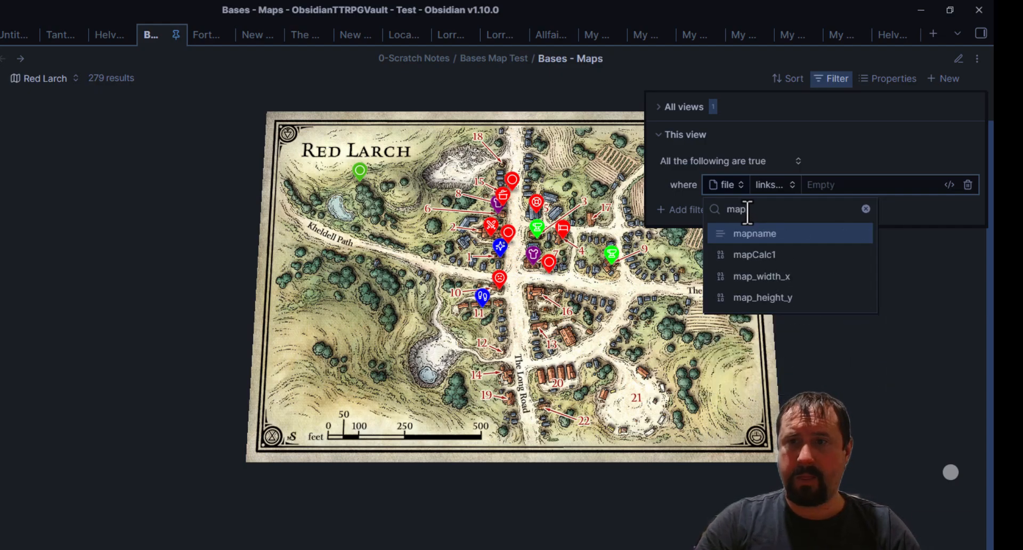
key(Return)
key(Return)
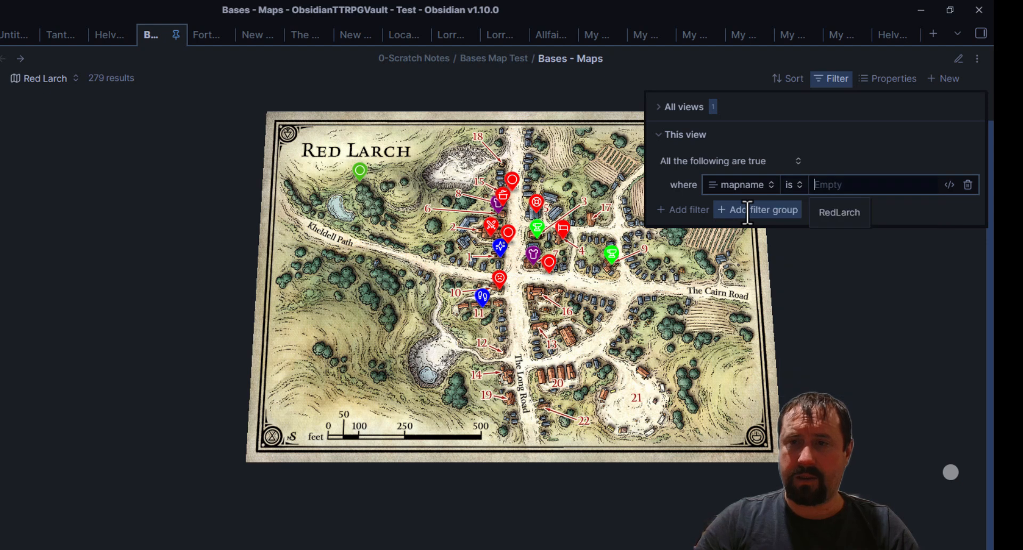
key(Tab)
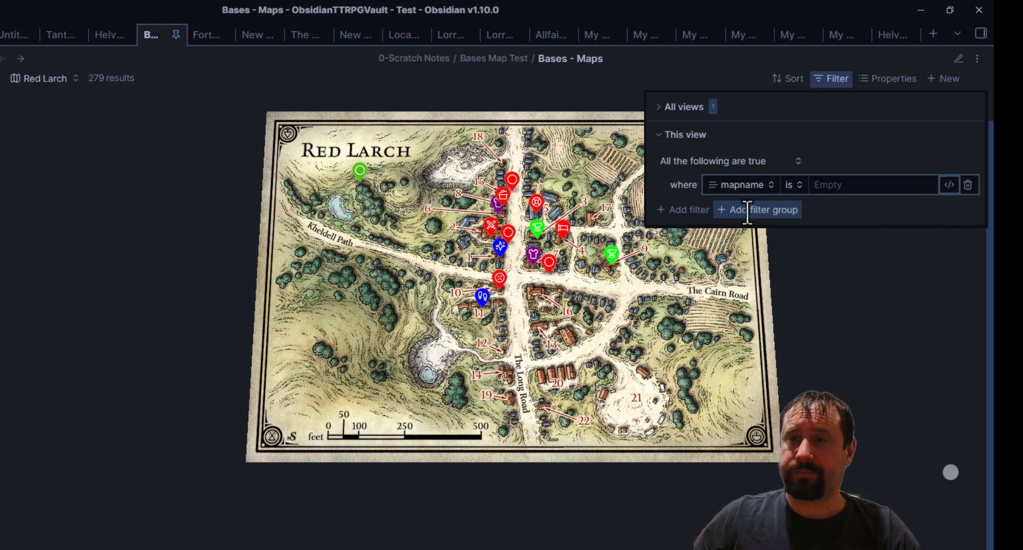
click(863, 185)
click(849, 213)
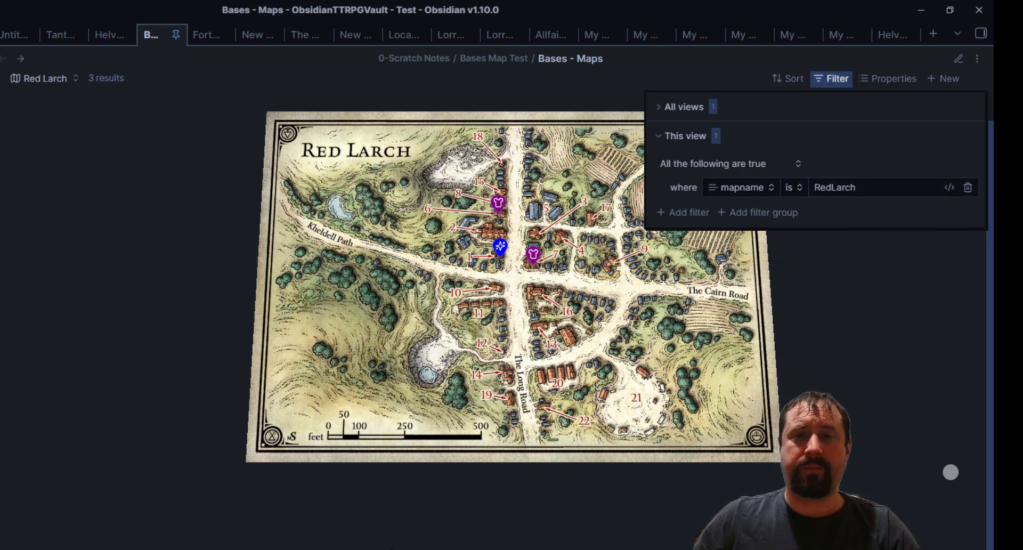
click(498, 203)
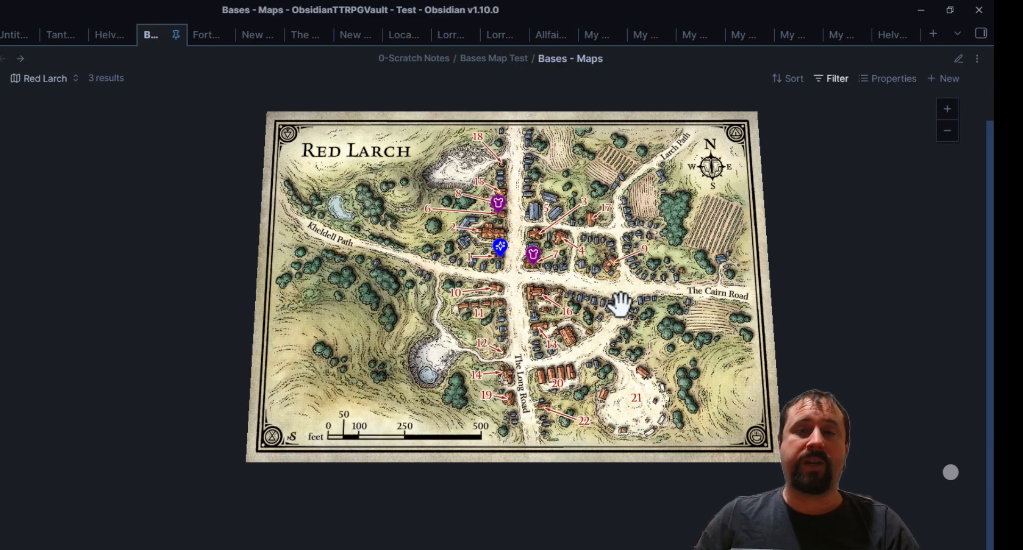
Hide the image, file extension and folder properties from the Red Larch marker previews, keeping only the file name.
mouse_move(696, 415)
mouse_down()
mouse_move(714, 425)
mouse_move(693, 419)
mouse_up()
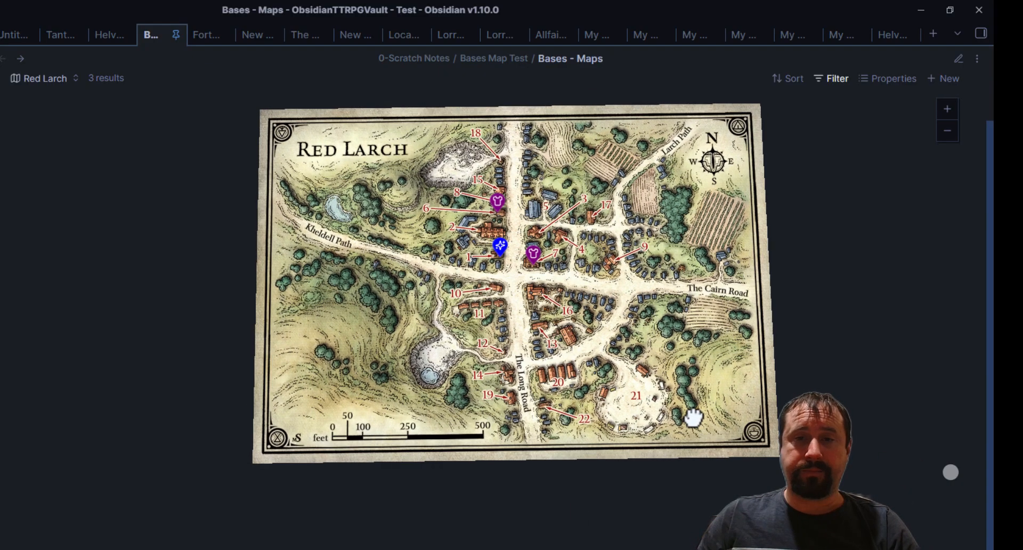
right_click(687, 418)
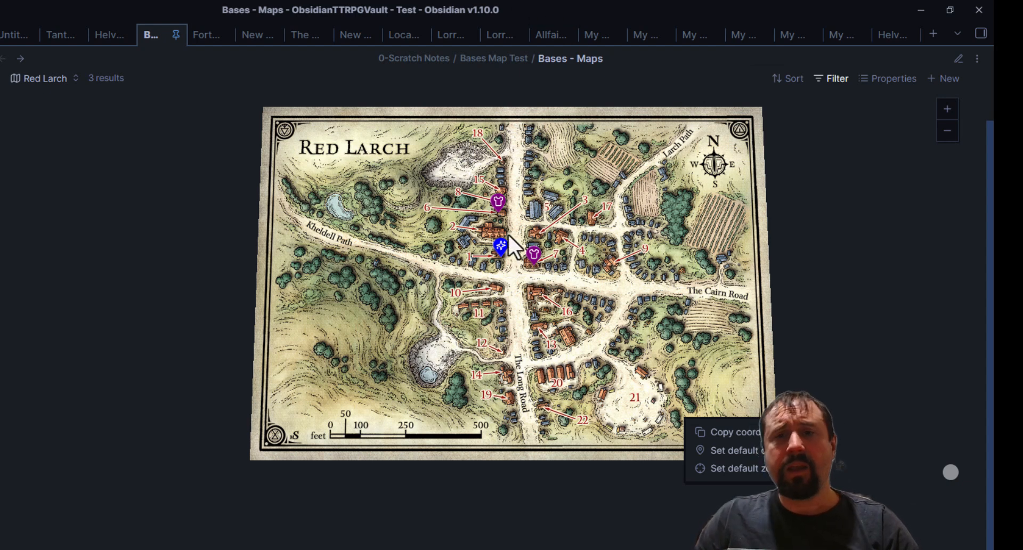
mouse_move(505, 241)
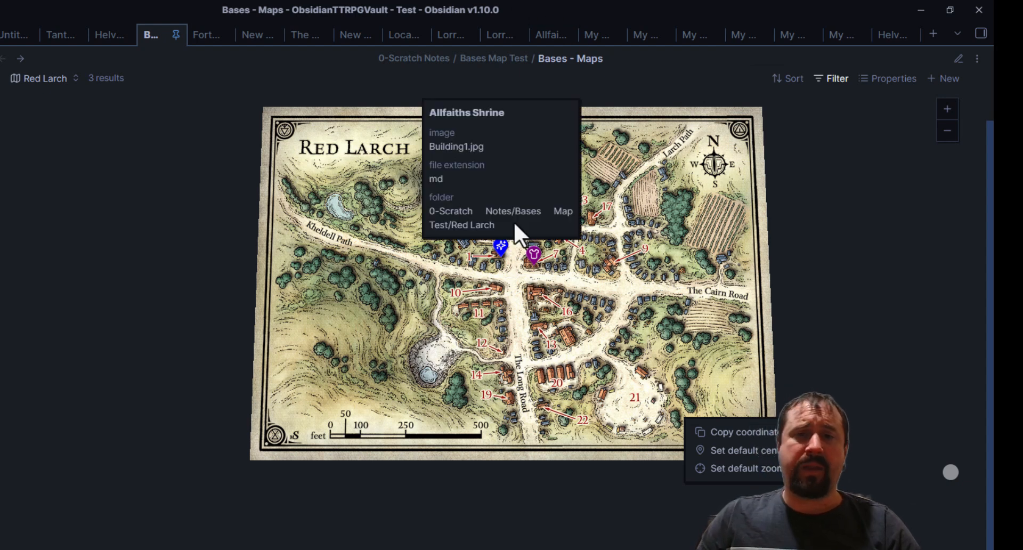
click(900, 79)
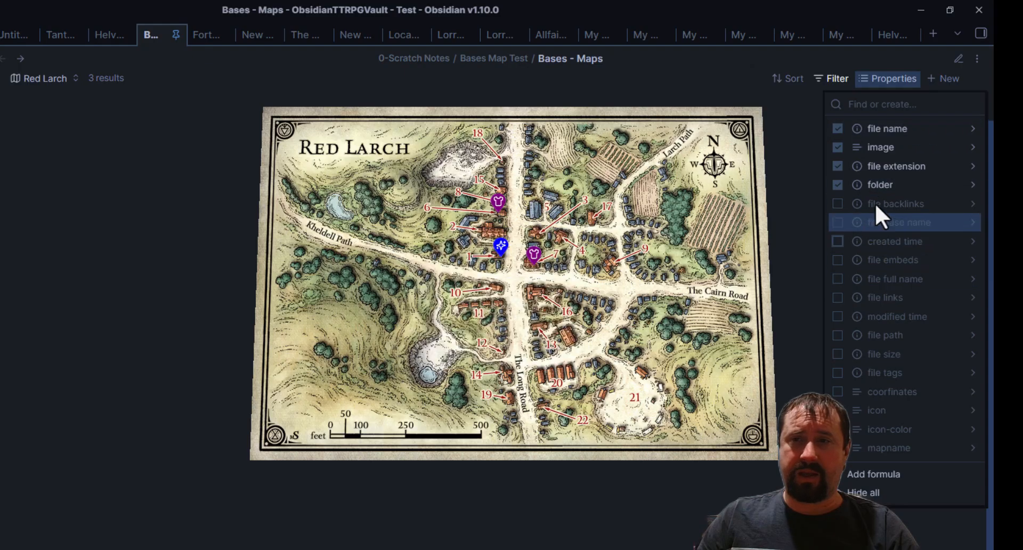
click(835, 185)
click(837, 165)
click(835, 149)
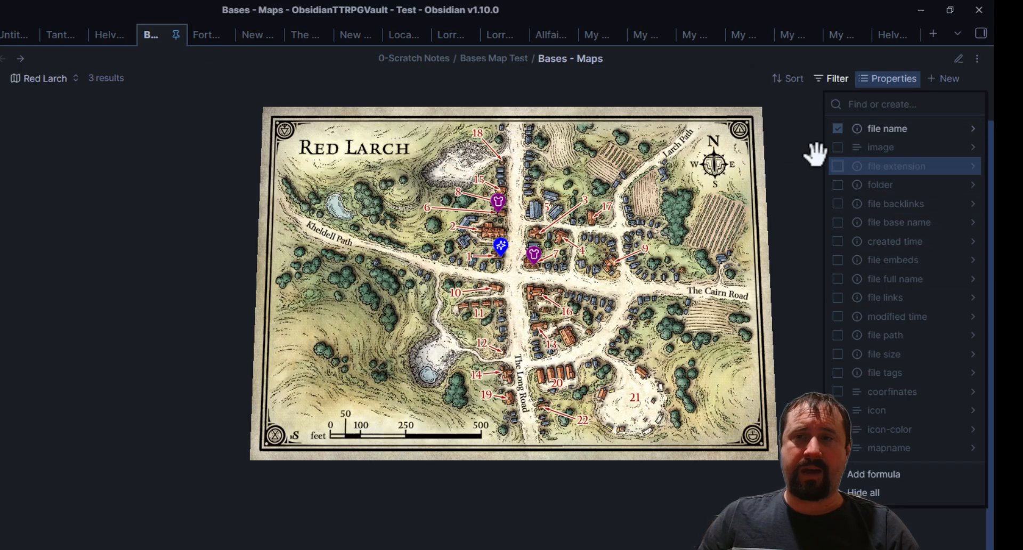
click(835, 149)
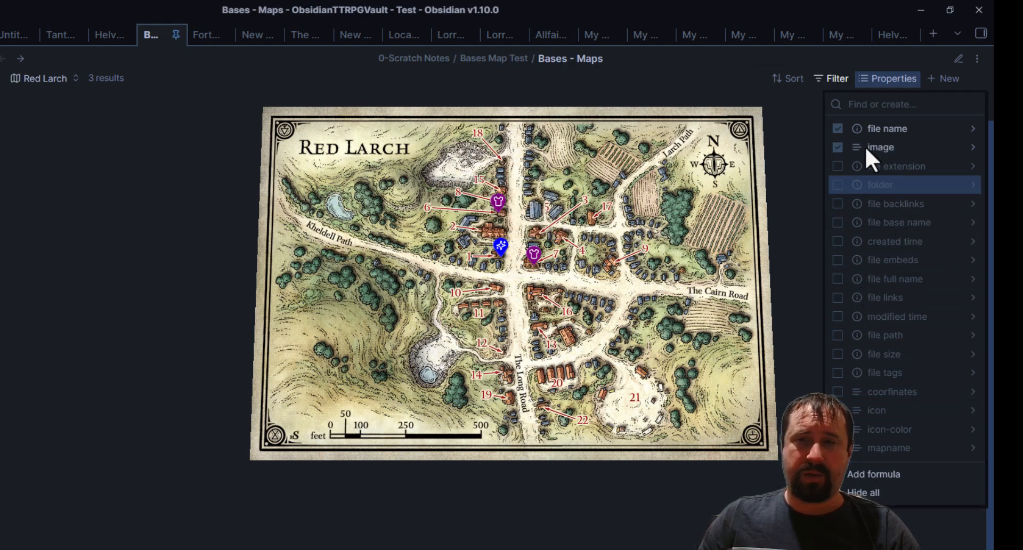
click(835, 149)
mouse_move(496, 210)
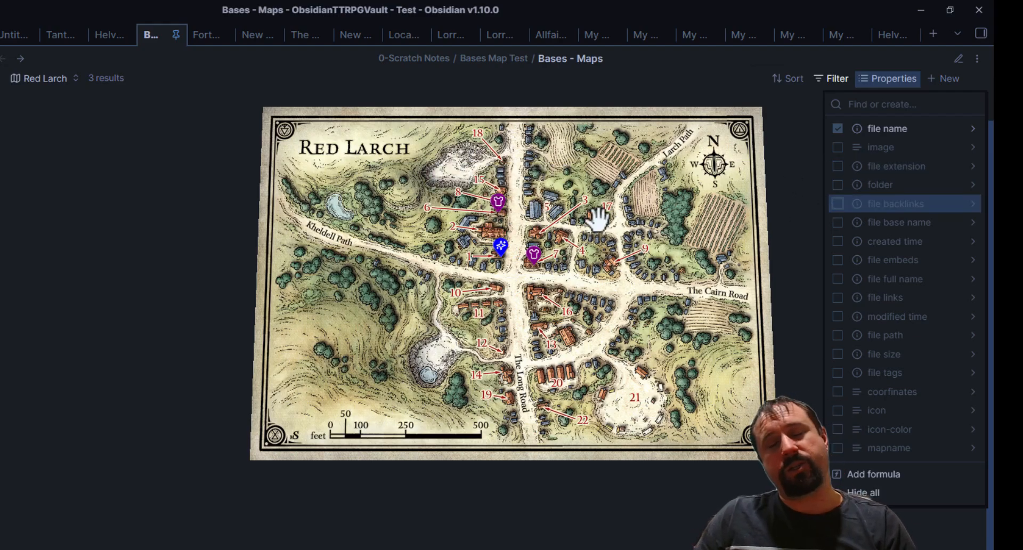
click(740, 75)
Check the shortened marker previews, open the Chansyrl Fine Harness note from its marker and return to the map.
mouse_move(495, 207)
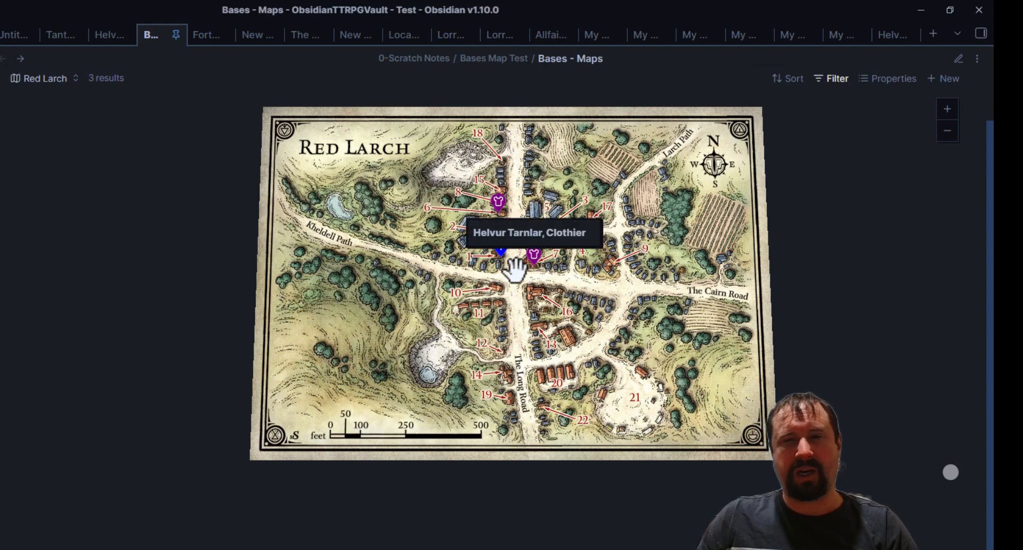
click(496, 207)
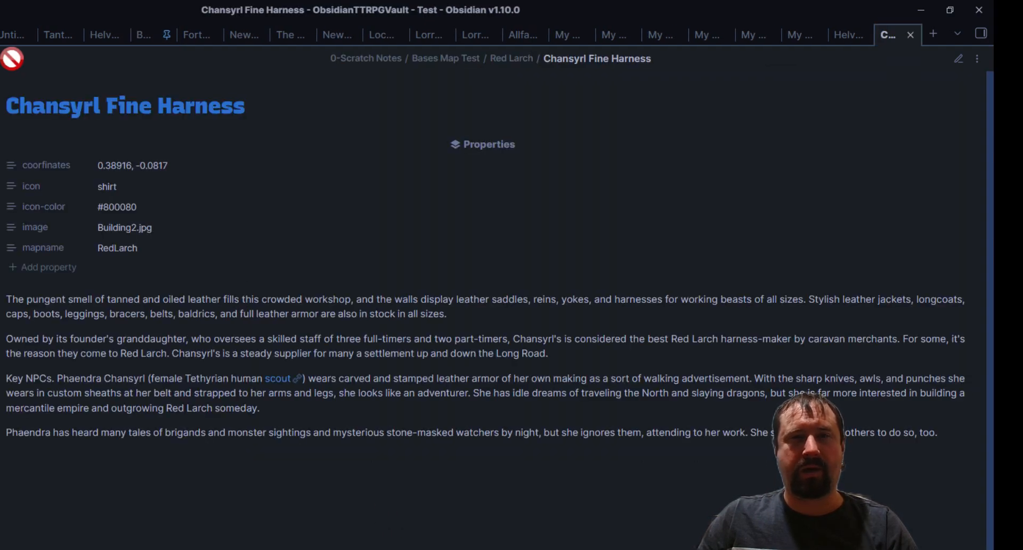
click(140, 34)
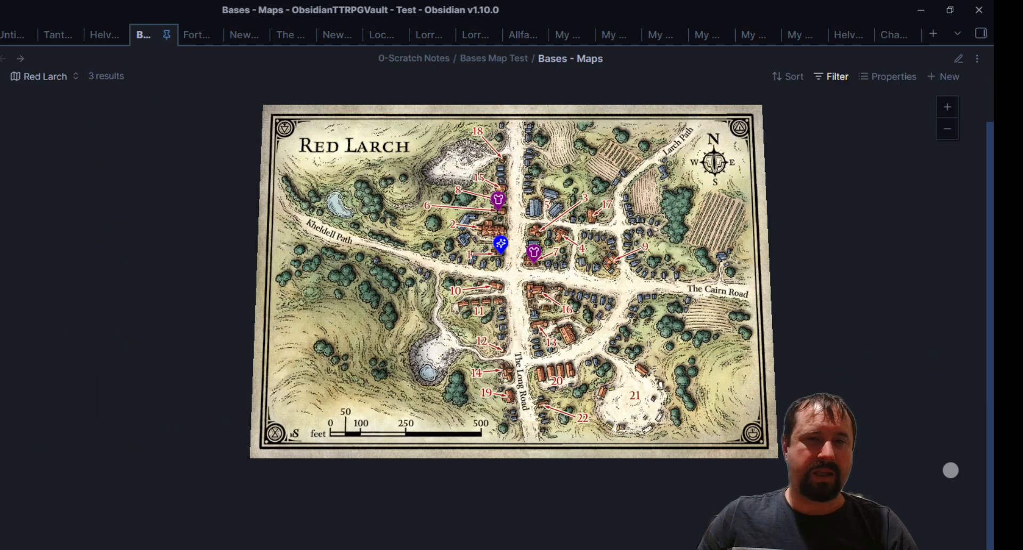
Examine the Red Larch map's context options for copying coordinates and setting the default center point and zoom.
drag(577, 290, 507, 358)
right_click(506, 364)
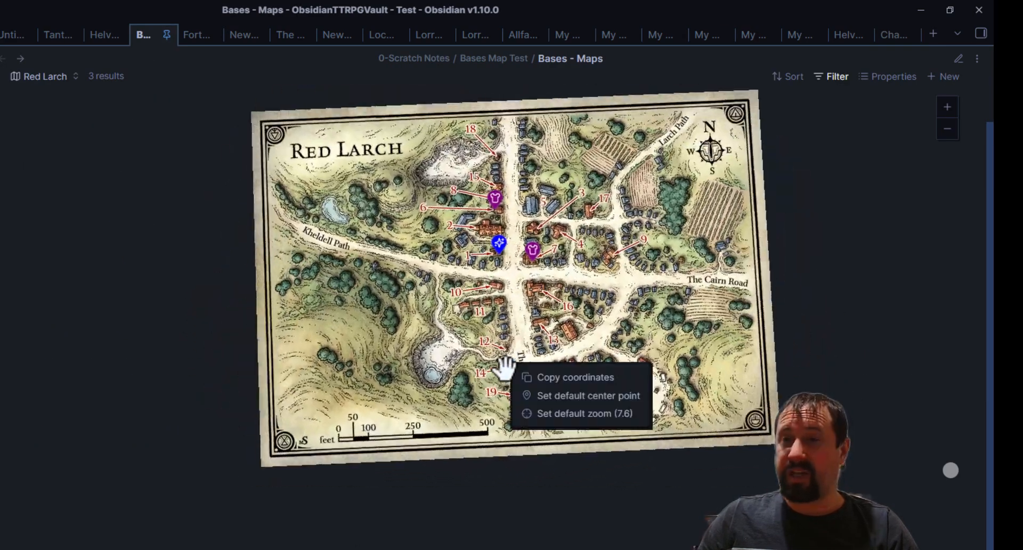
click(701, 251)
right_click(589, 213)
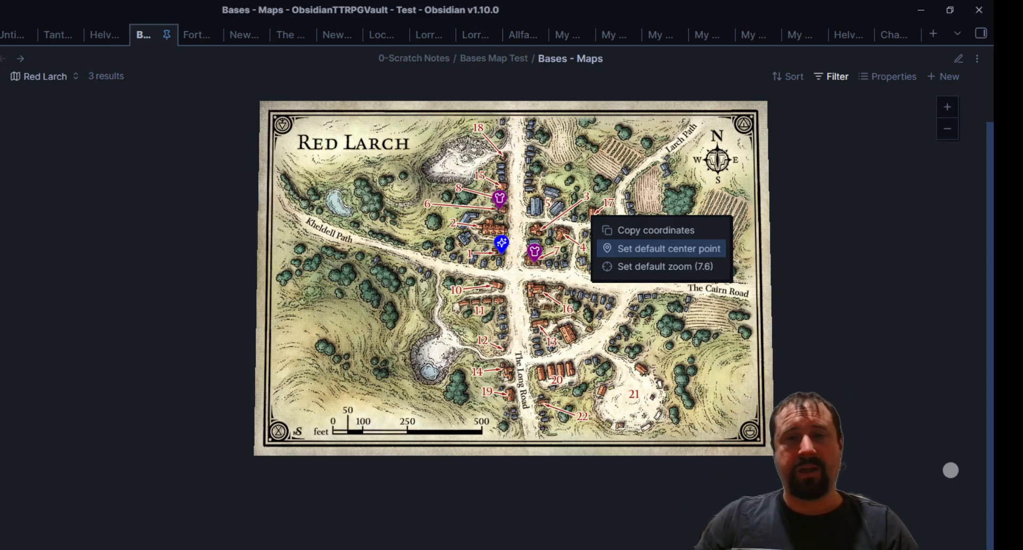
scroll(53, 244, up, 2)
scroll(521, 365, up, 3)
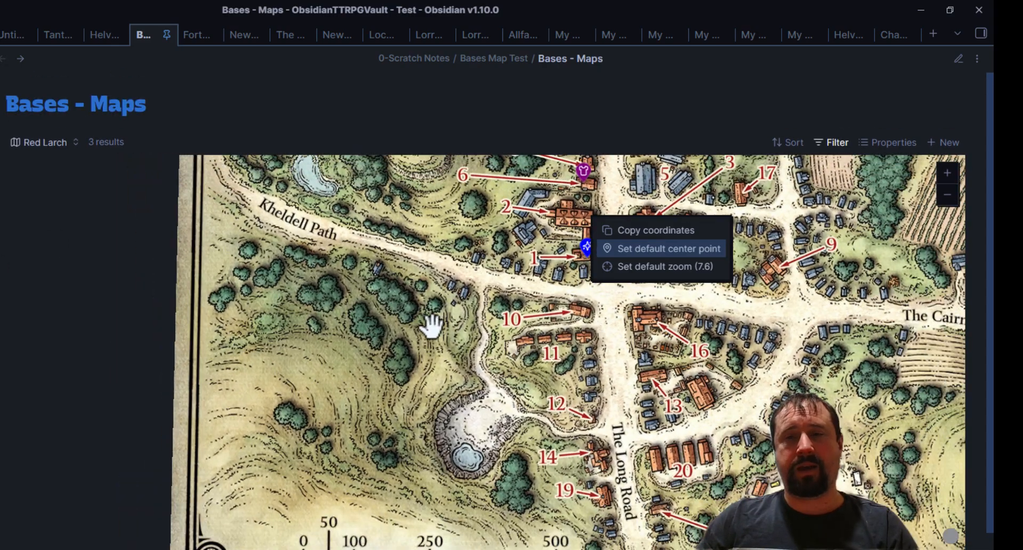
click(426, 324)
scroll(524, 305, down, 5)
drag(525, 306, 706, 384)
right_click(697, 405)
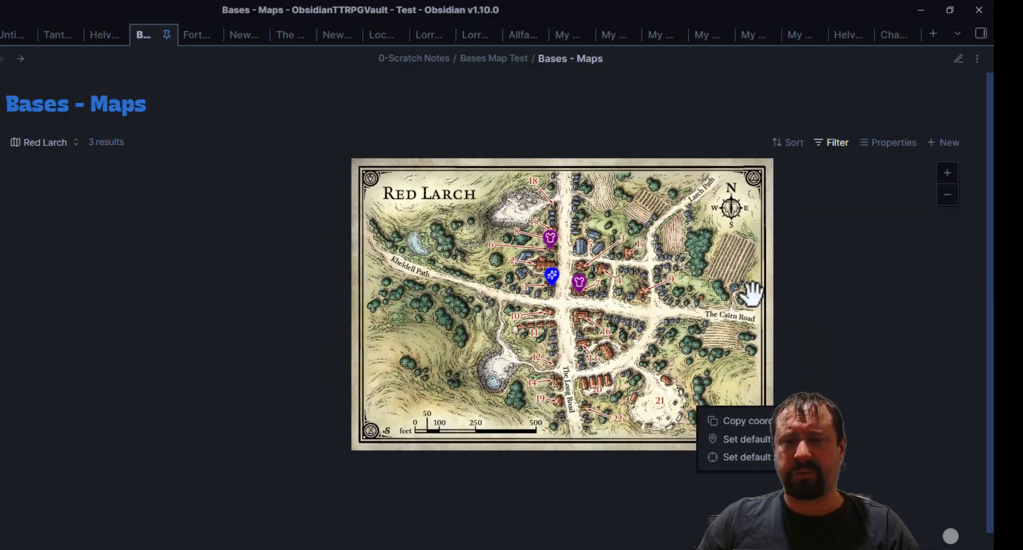
Review which properties the Red Larch view shows and its mapname filter.
click(887, 143)
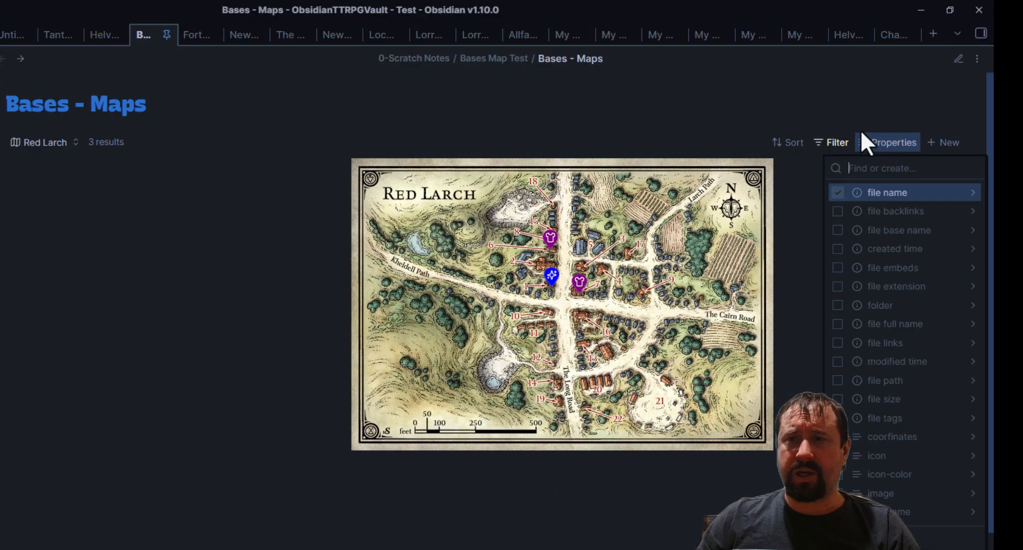
click(834, 146)
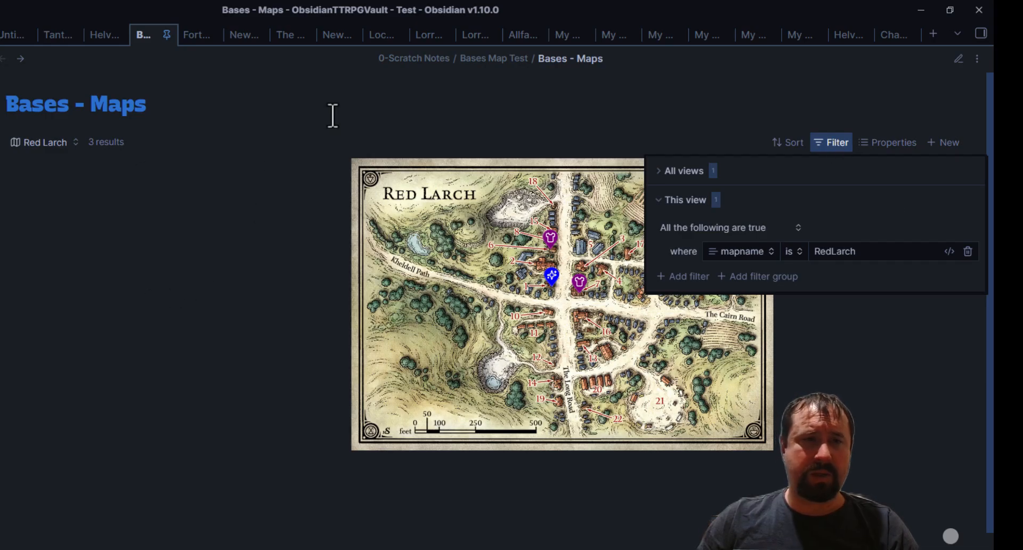
click(316, 110)
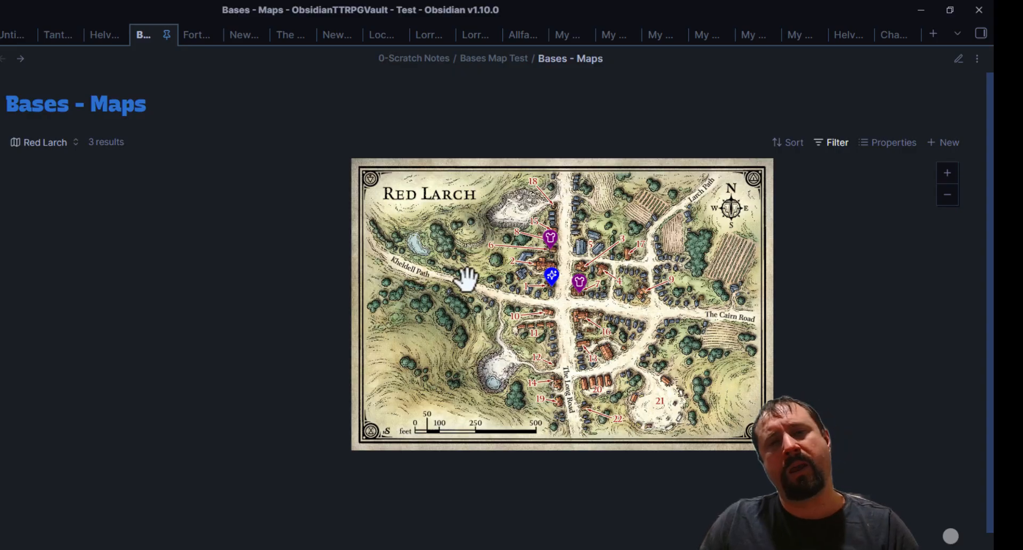
Switch to the Dungeon map view and inspect the previews of its location markers.
click(53, 141)
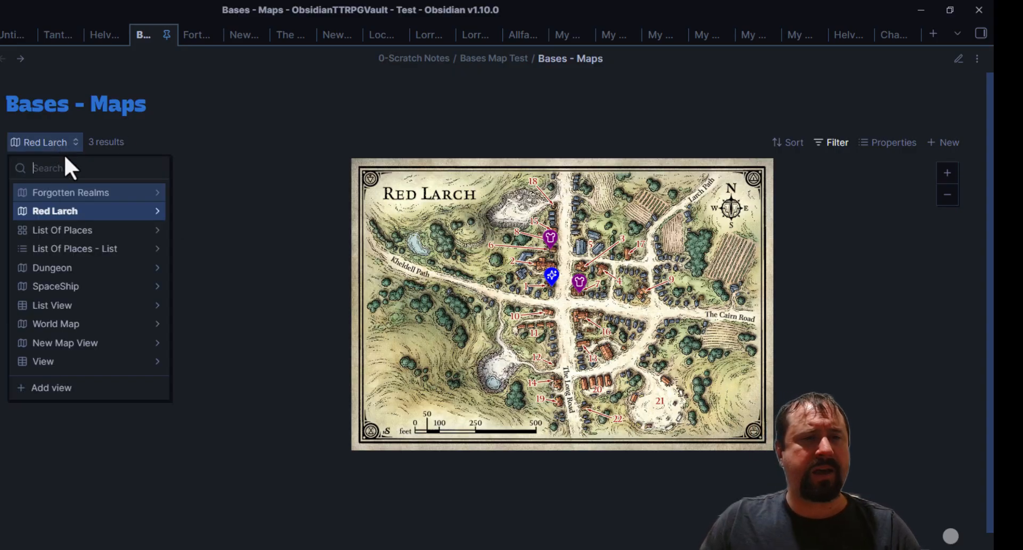
click(50, 268)
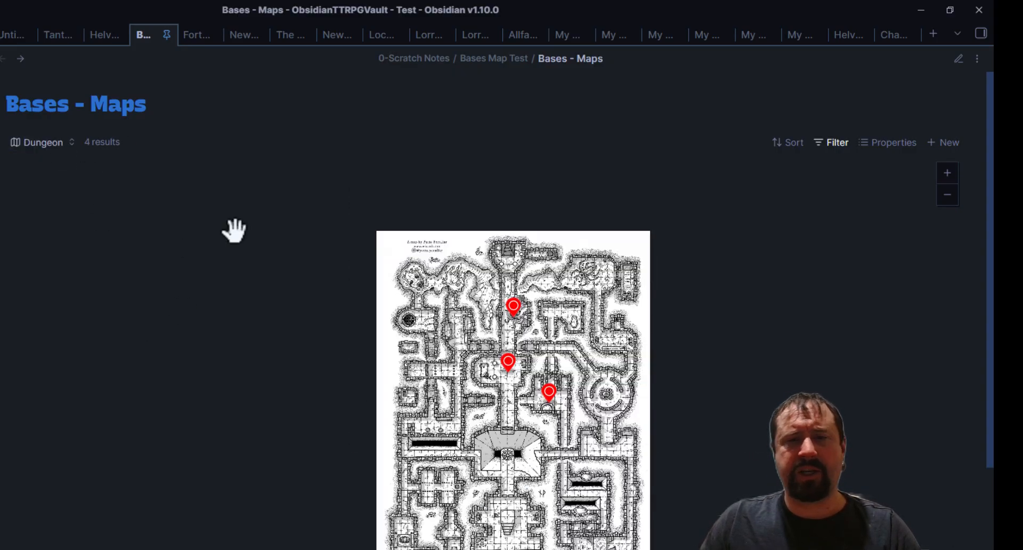
scroll(538, 435, up, 3)
drag(403, 405, 396, 364)
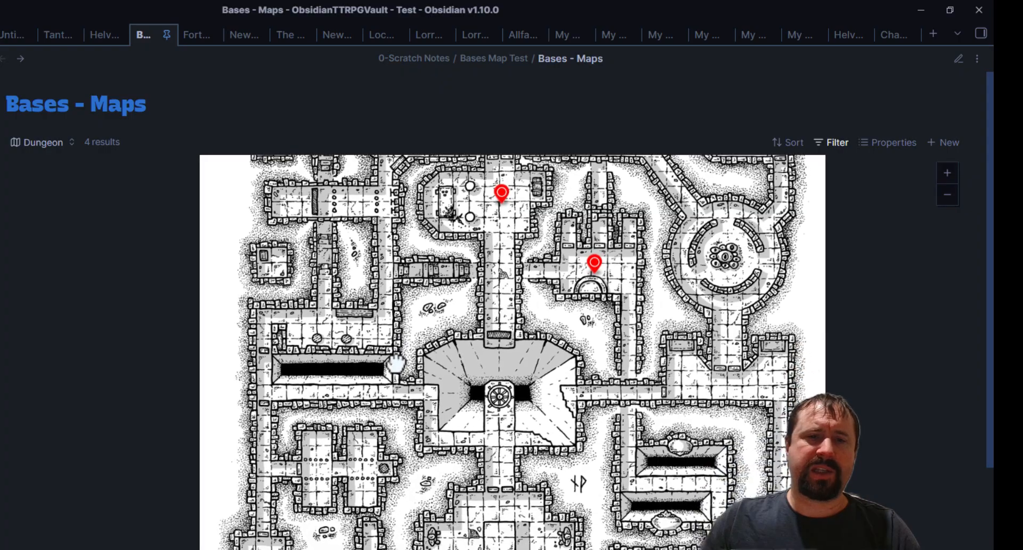
scroll(395, 364, down, 2)
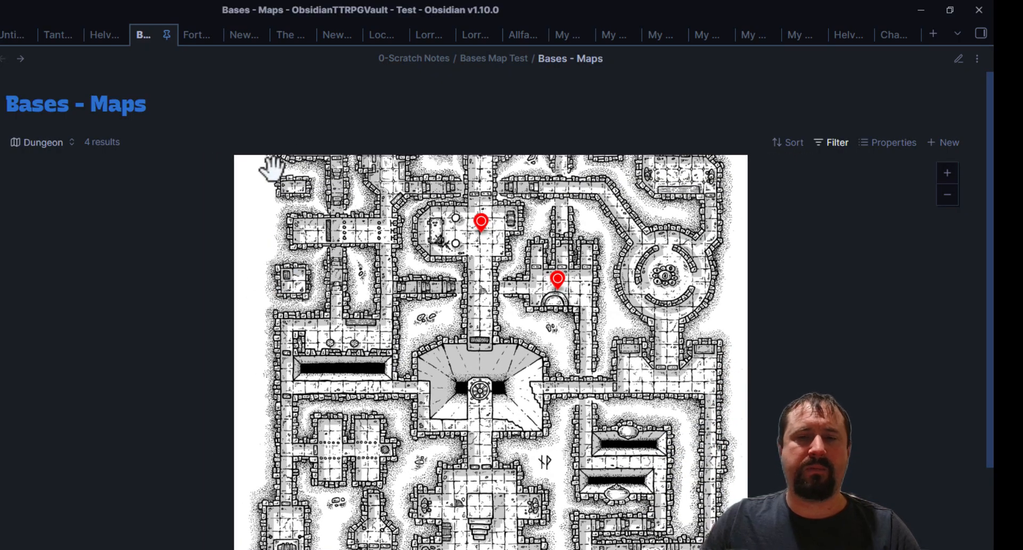
scroll(405, 261, down, 2)
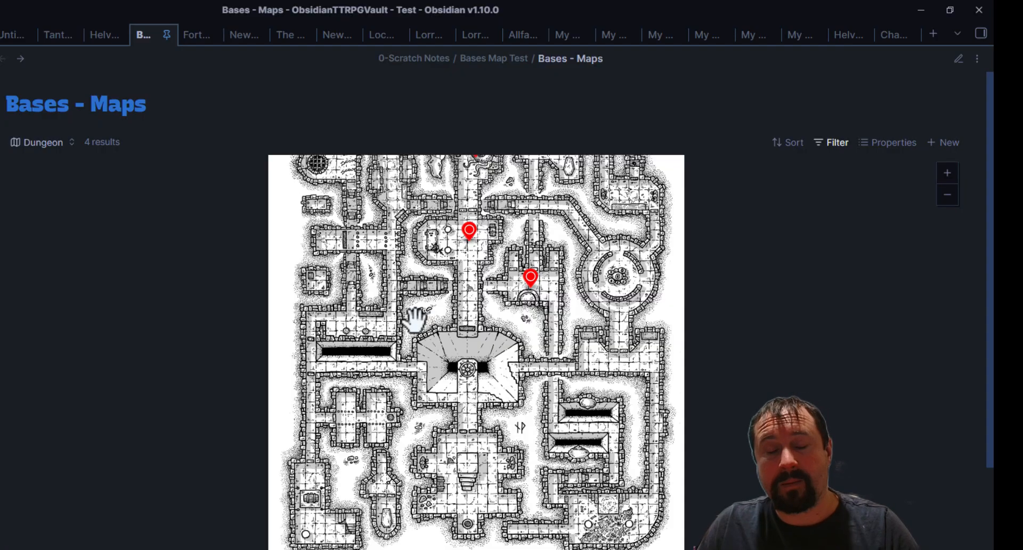
scroll(415, 319, down, 2)
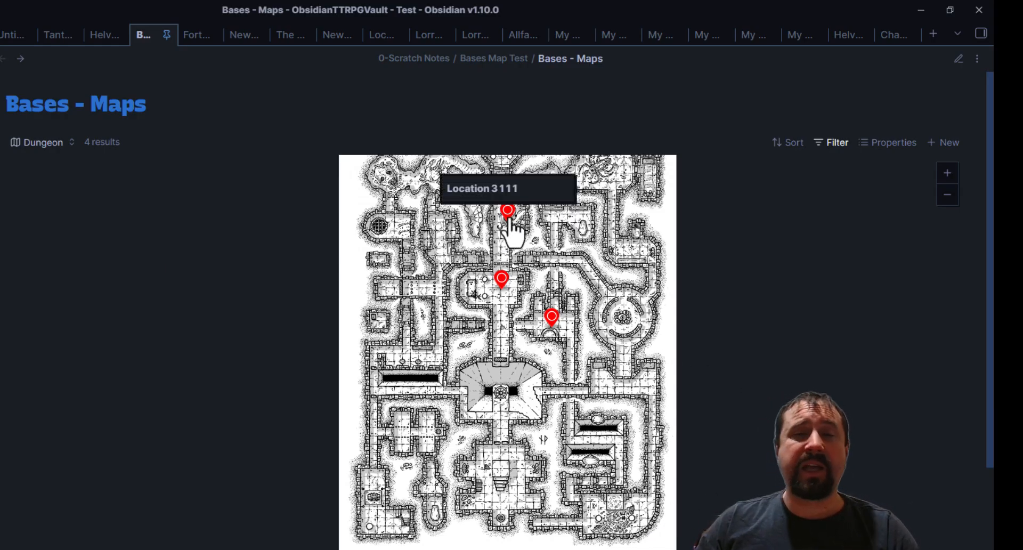
mouse_move(510, 221)
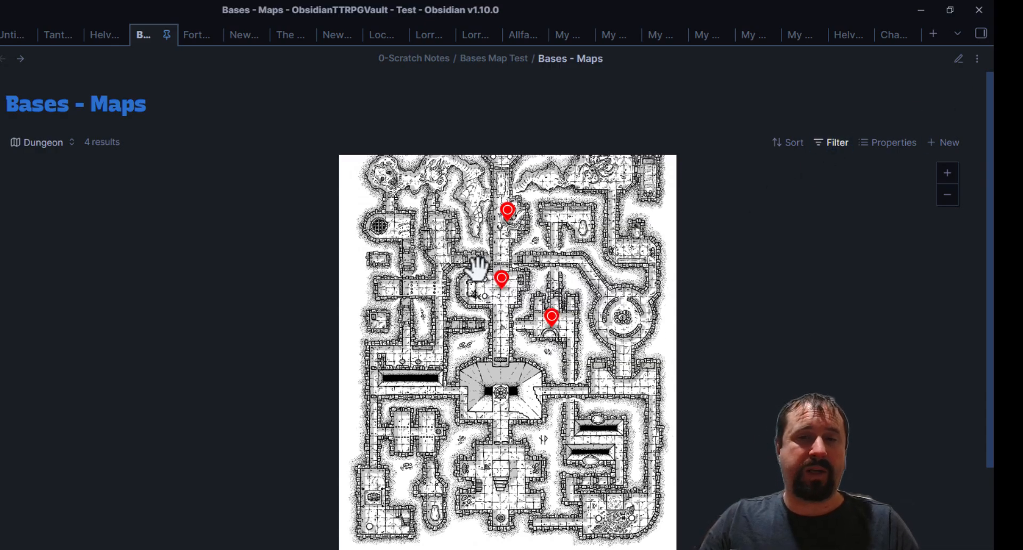
mouse_move(501, 278)
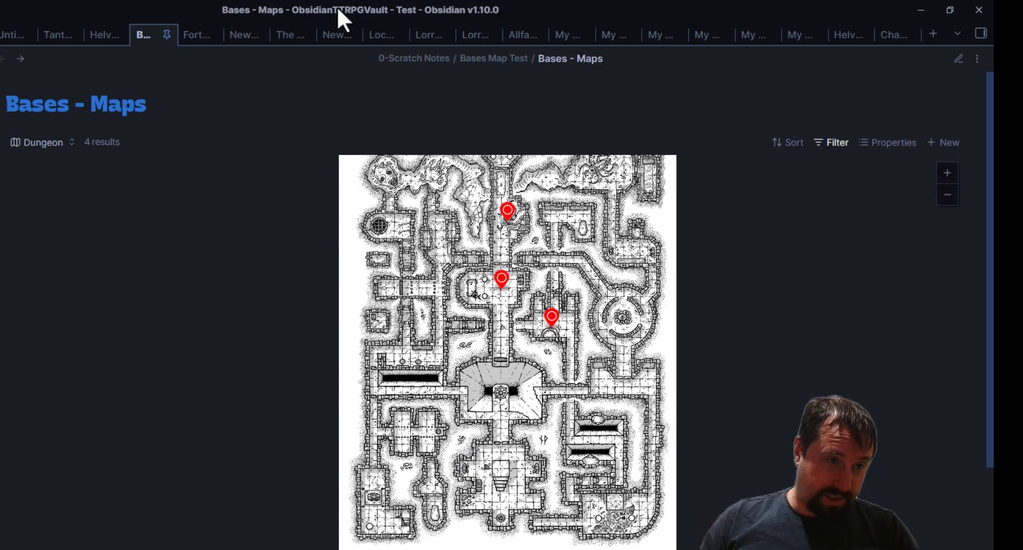
scroll(503, 285, up, 2)
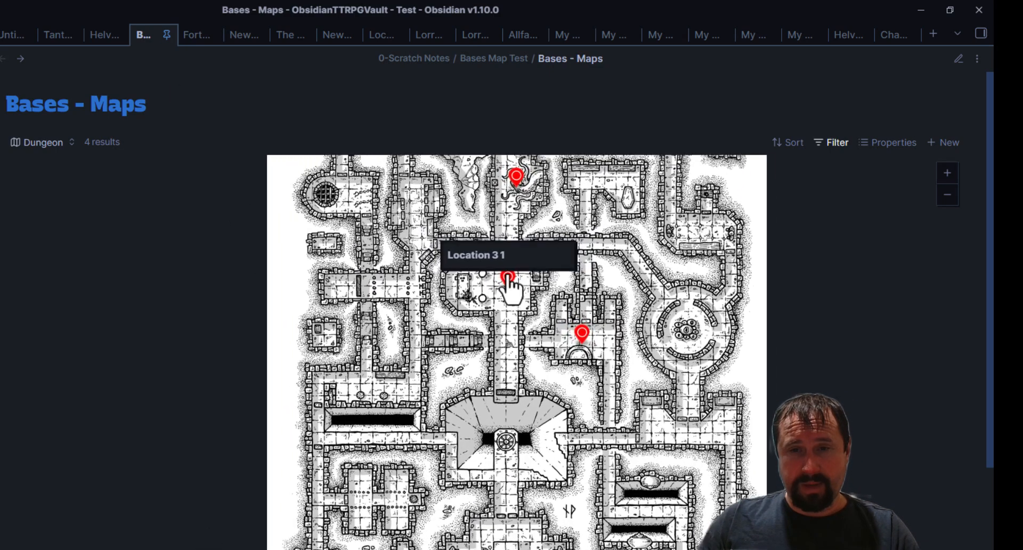
Open the Dungeon view's configuration and review its background settings, including the file path of the local image.
drag(397, 434, 371, 452)
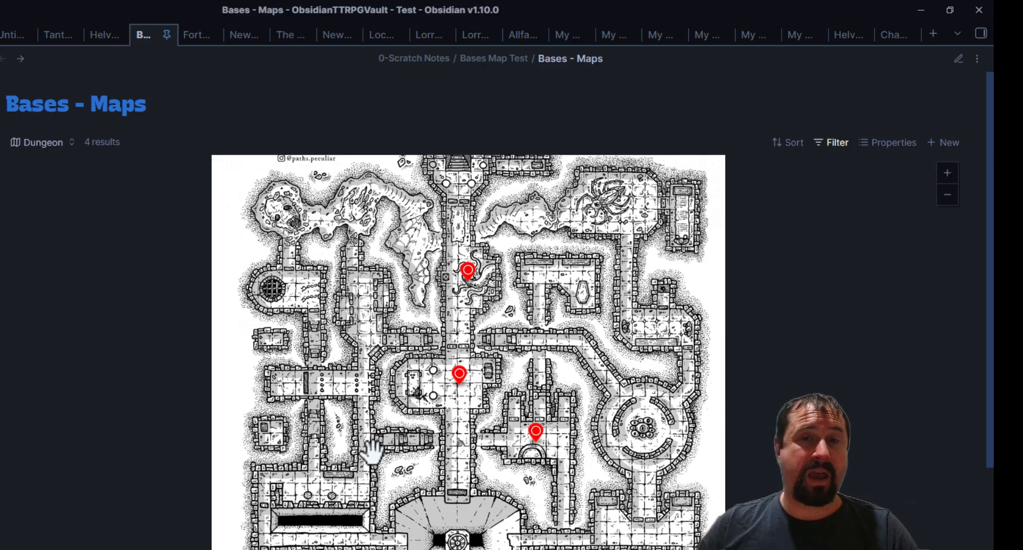
click(61, 143)
click(154, 267)
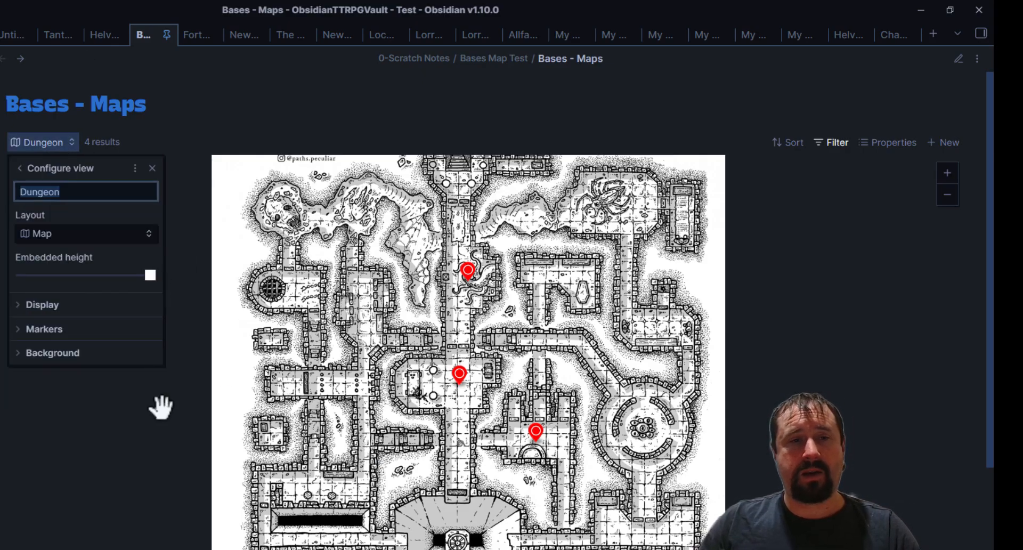
click(20, 354)
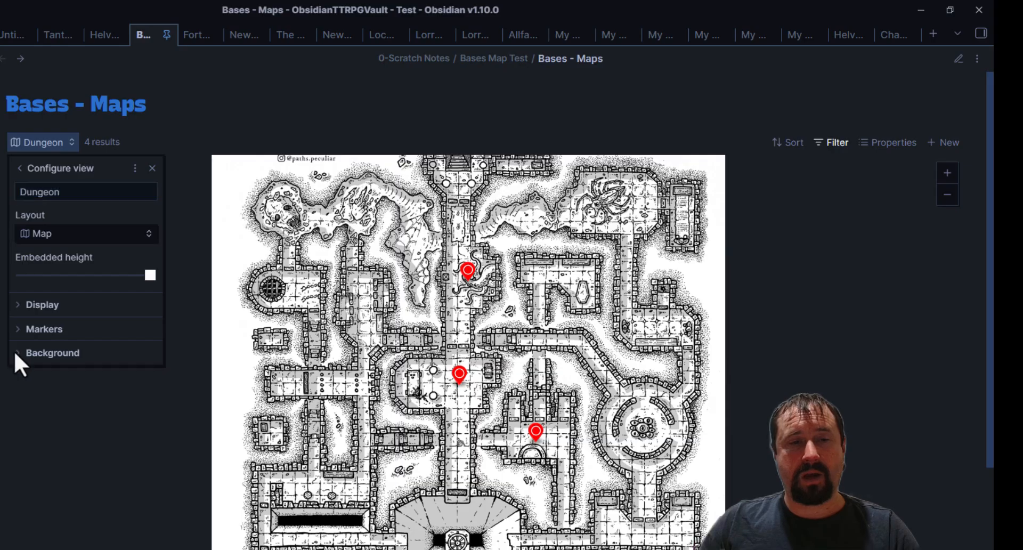
drag(21, 393, 183, 377)
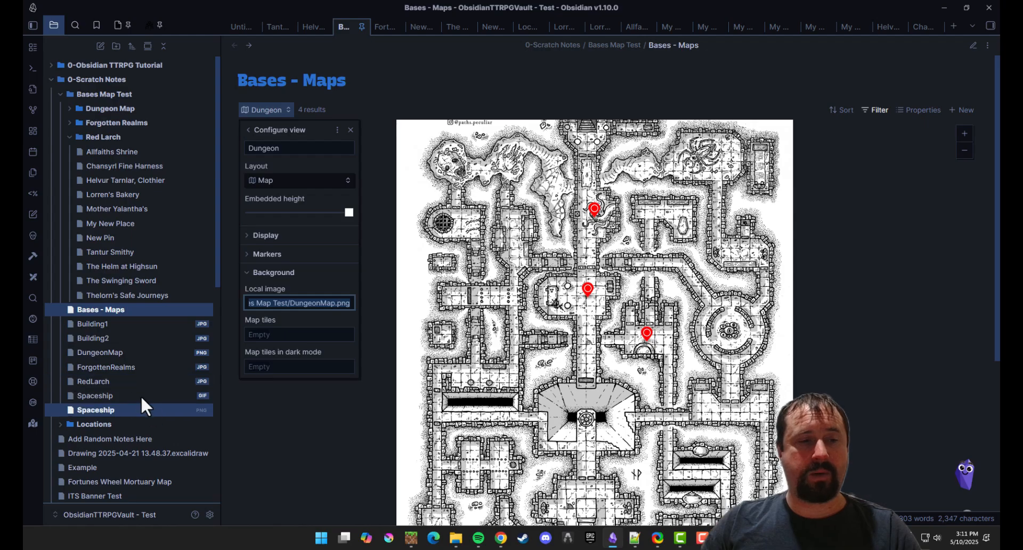
Try the copied relative path of RedLarch.jpg as the Dungeon view's local background image and restore DungeonMap.png.
right_click(94, 379)
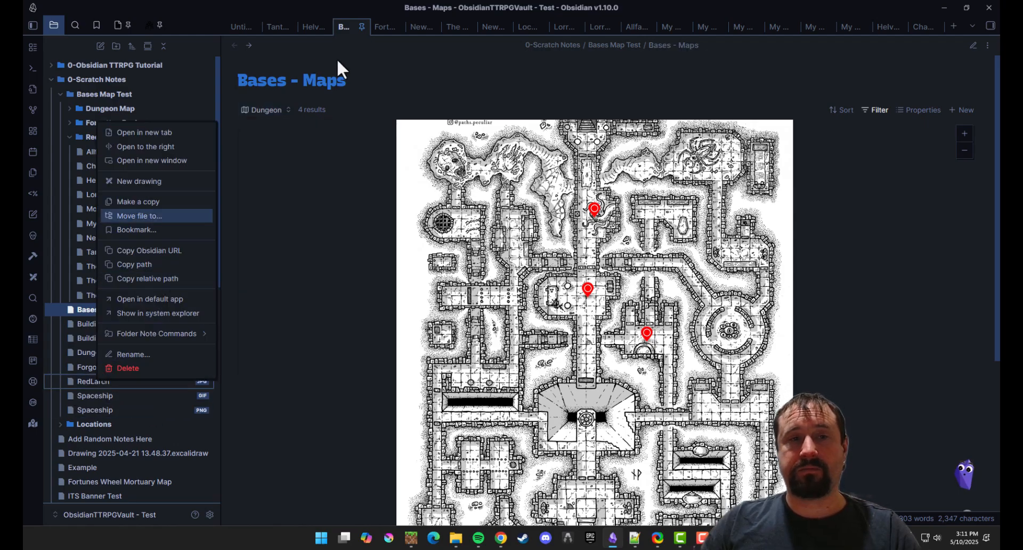
click(164, 278)
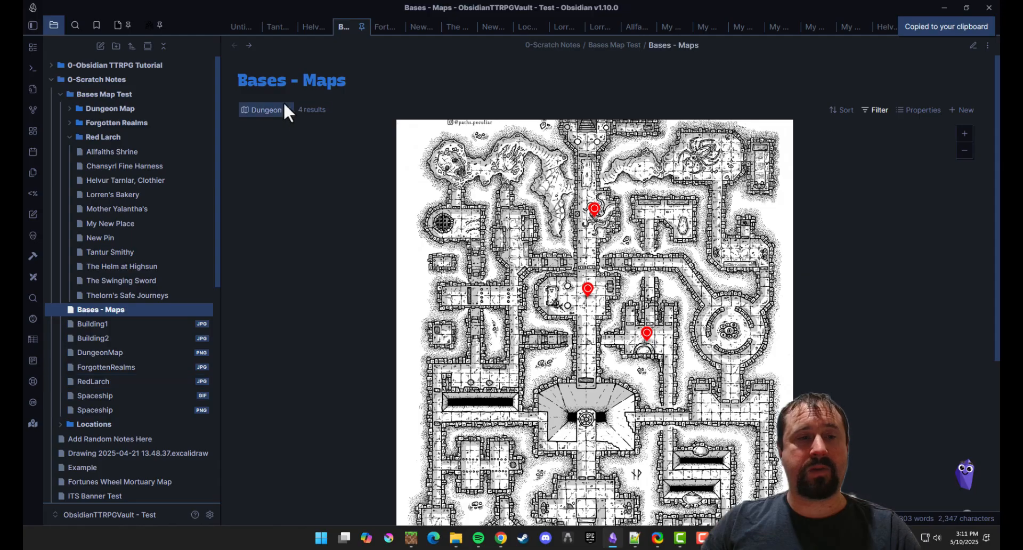
click(283, 110)
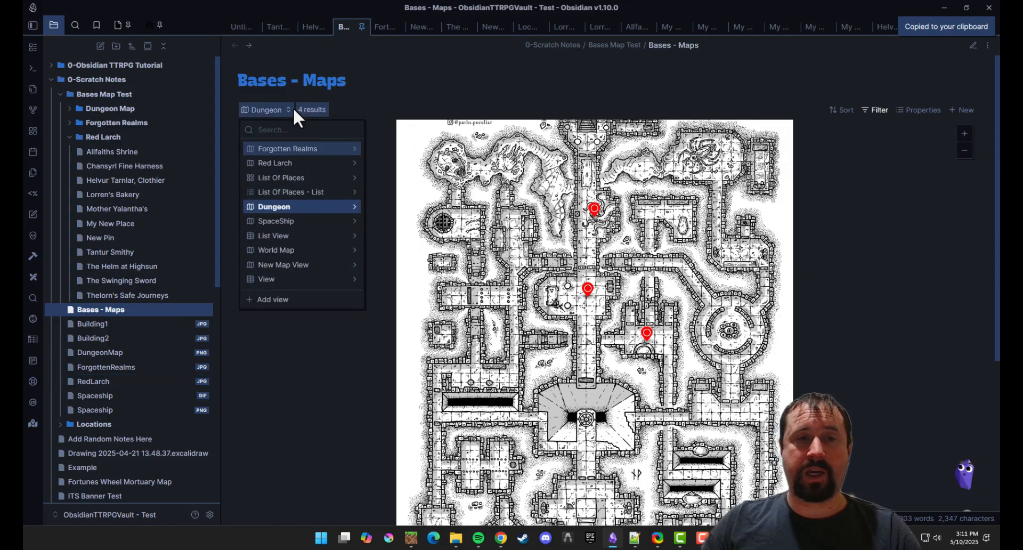
click(356, 206)
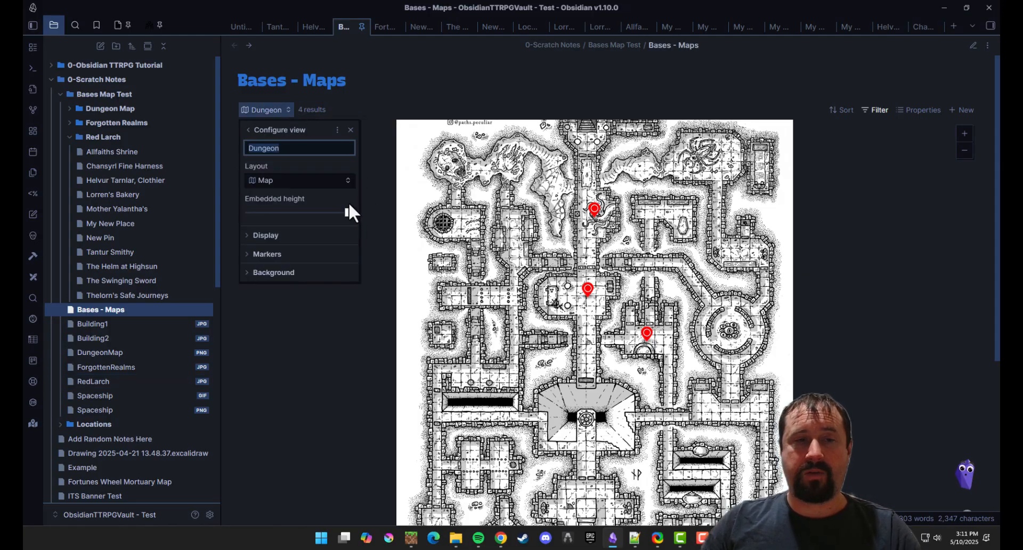
click(248, 272)
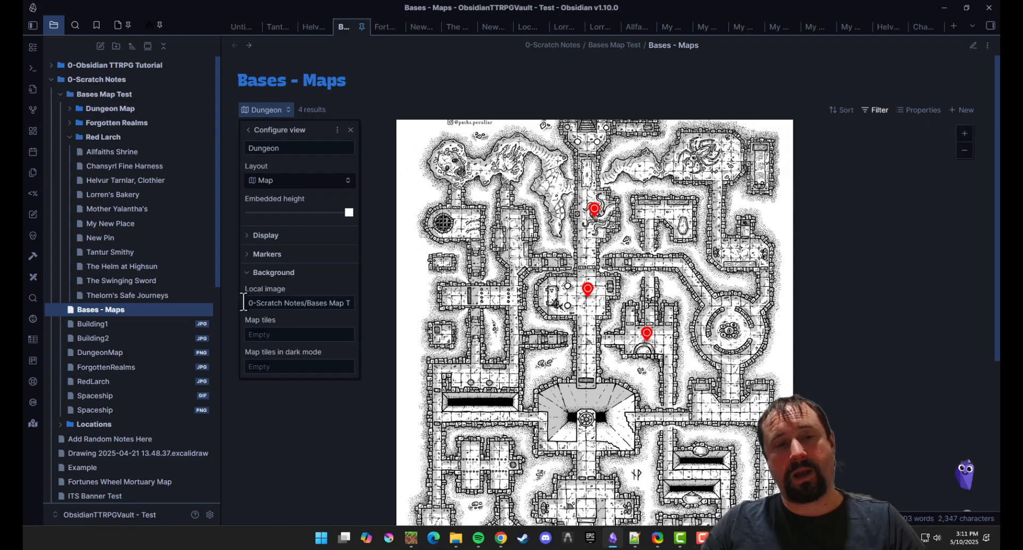
click(251, 302)
key(ctrl+v)
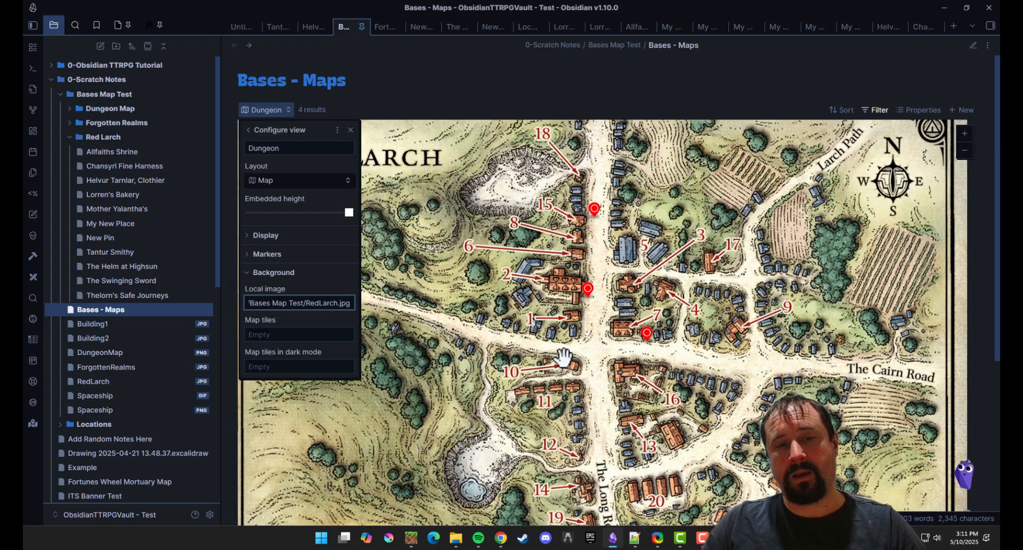
key(ctrl+a)
key(ctrl+v)
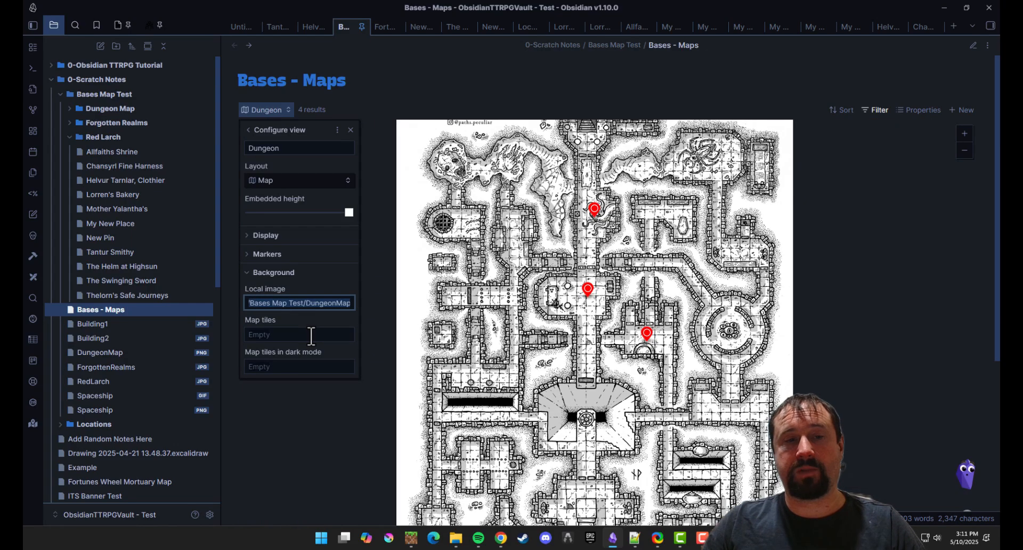
Examine the Dungeon view's marker property settings and its display options for center coordinates and zoom limits.
click(248, 251)
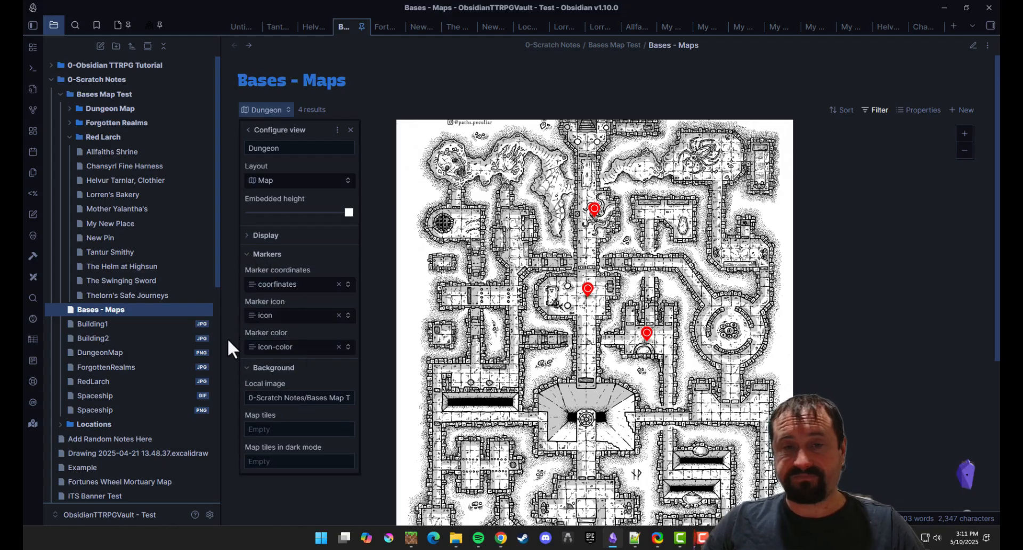
click(247, 235)
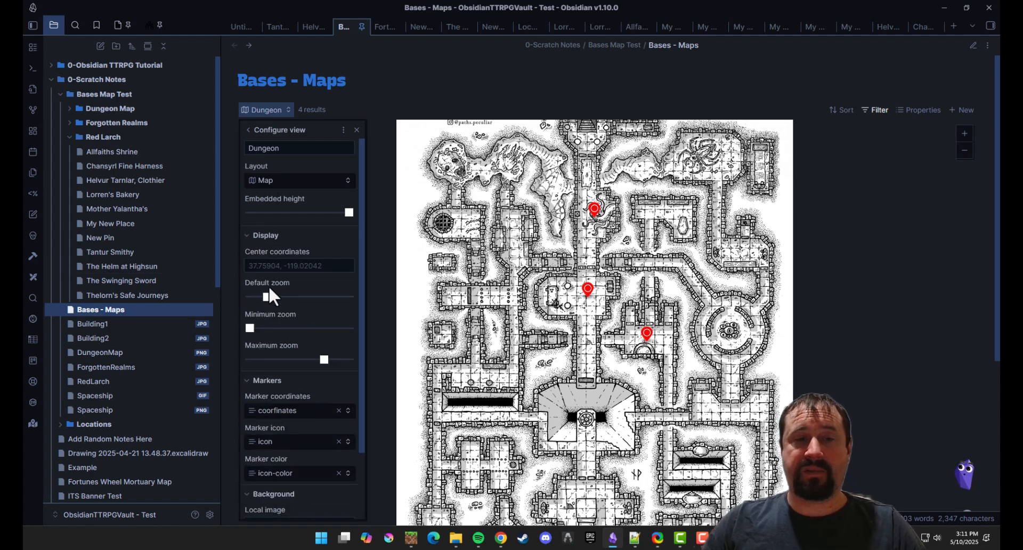
scroll(445, 258, down, 3)
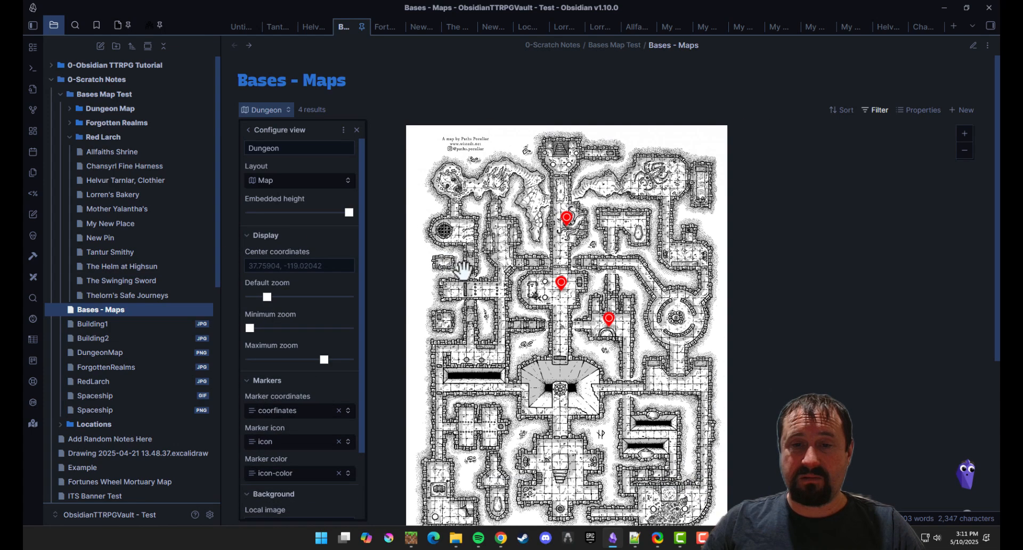
scroll(479, 293, up, 2)
scroll(482, 299, down, 1)
scroll(479, 309, up, 1)
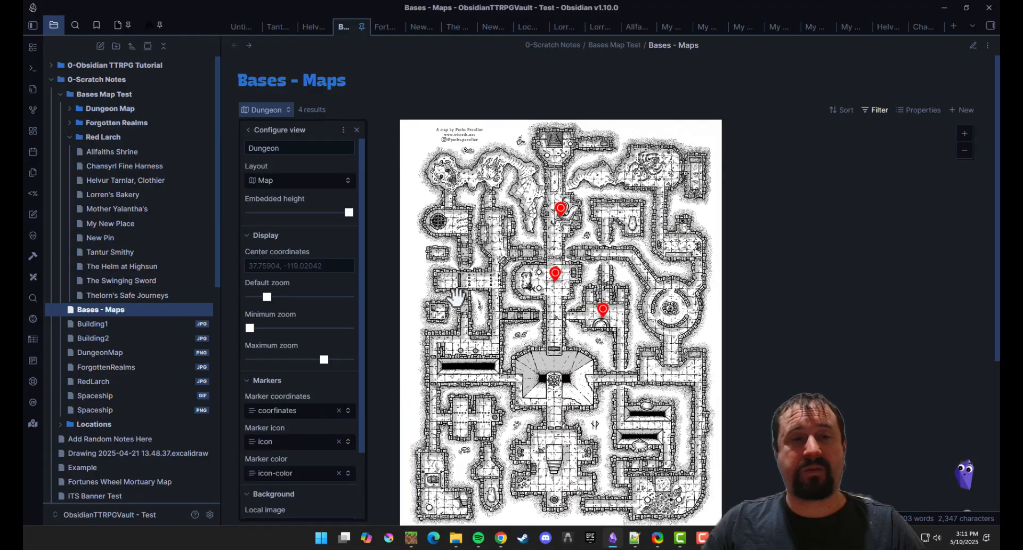
Try a smaller embedded height for the Dungeon map, return it to the maximum and close the view configuration.
drag(348, 212, 283, 218)
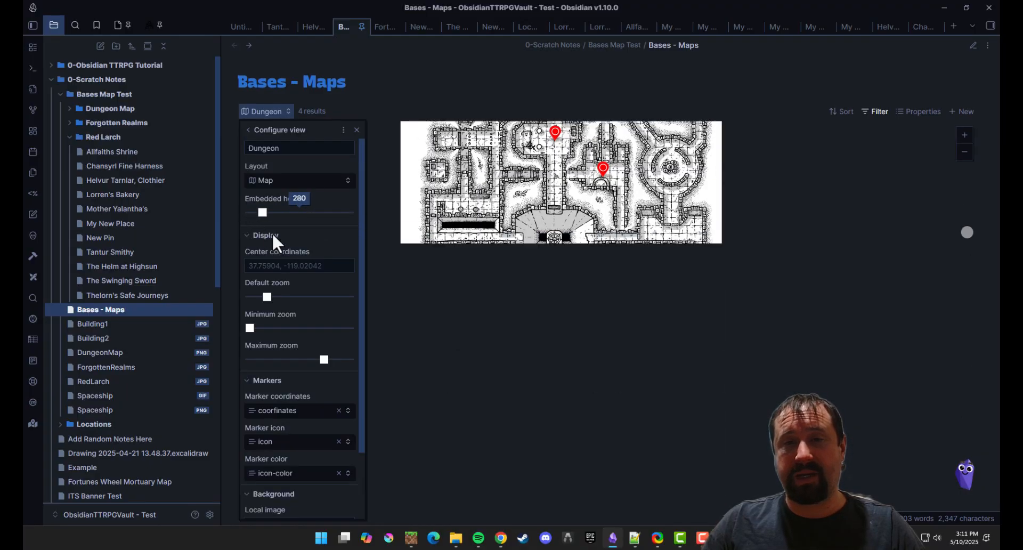
drag(596, 381, 557, 168)
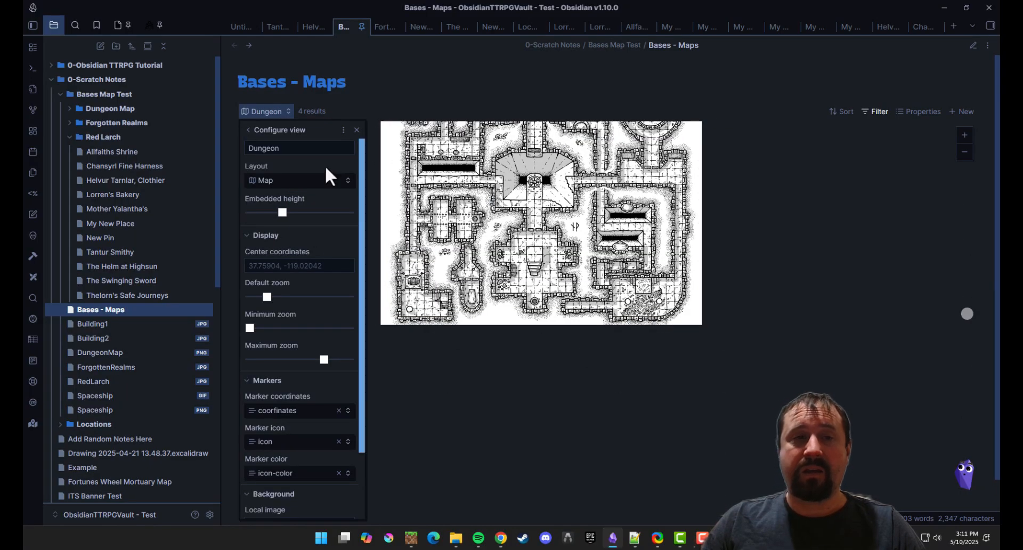
mouse_move(285, 215)
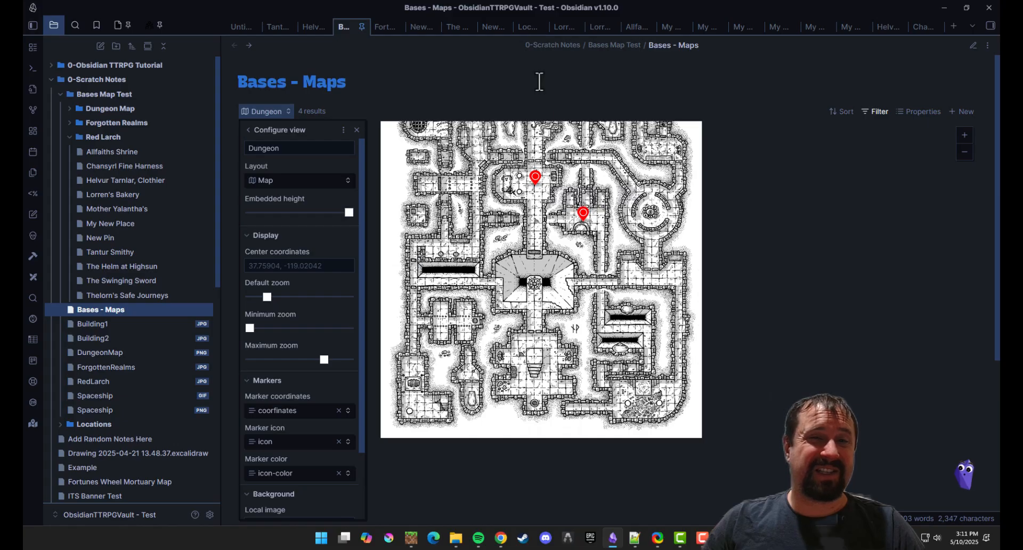
click(538, 82)
scroll(624, 291, down, 1)
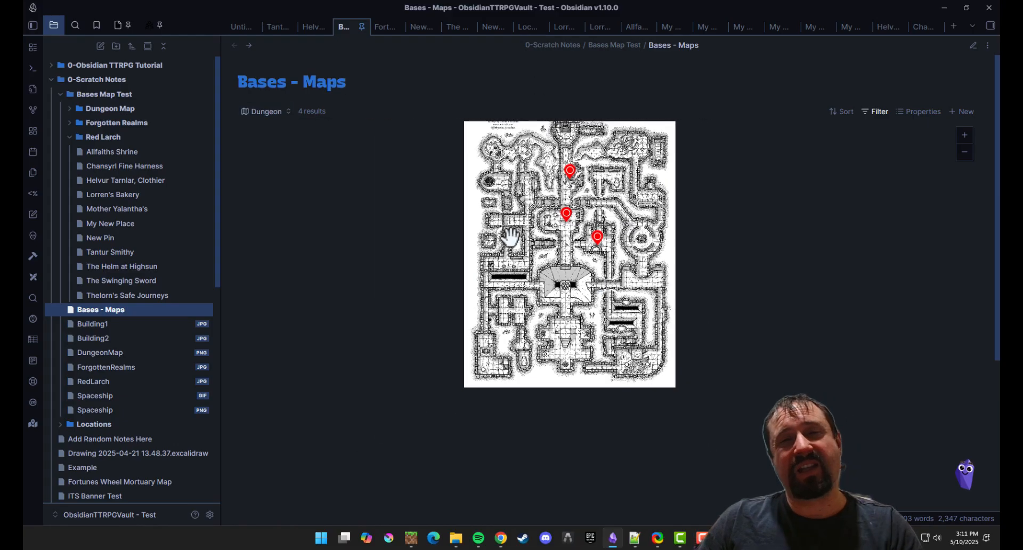
scroll(523, 213, up, 1)
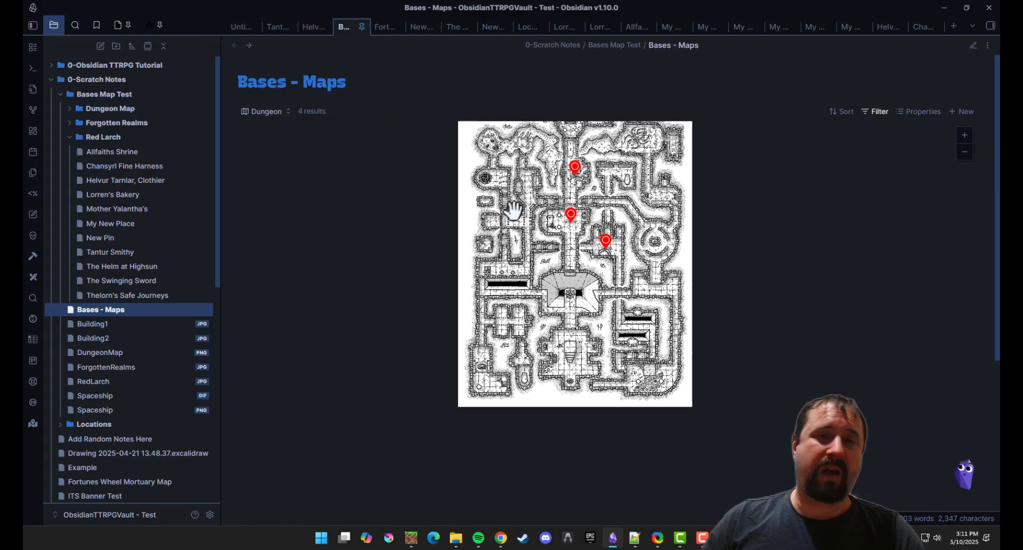
drag(467, 192, 433, 219)
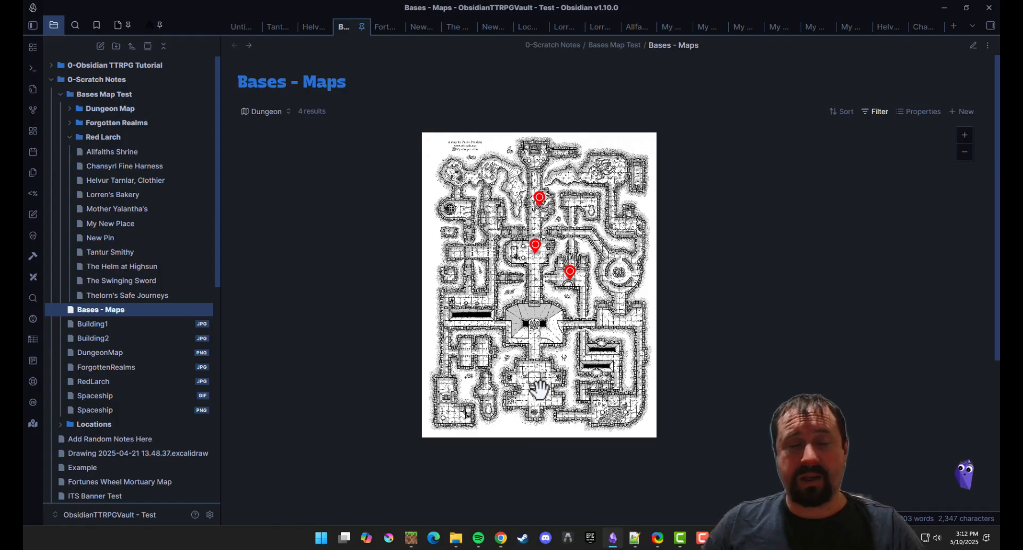
scroll(539, 335, up, 2)
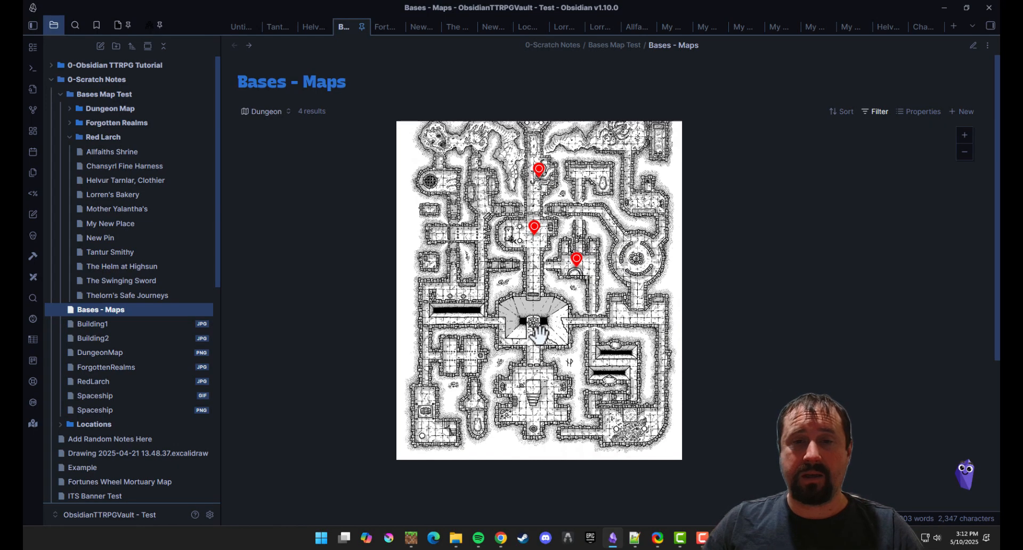
scroll(539, 335, down, 2)
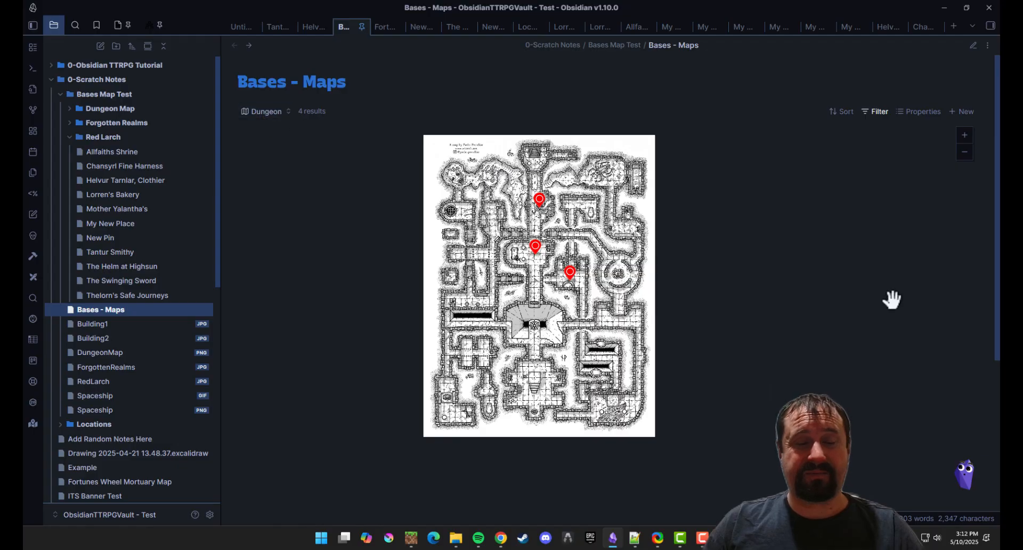
Review the Dungeon view's local image and map tile settings again, and close the configuration.
click(287, 110)
click(355, 211)
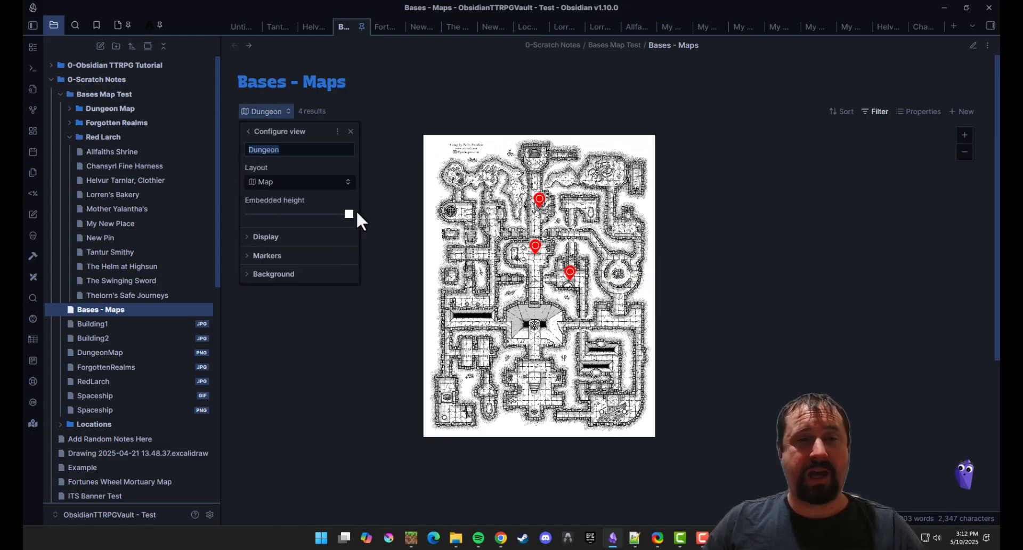
click(249, 275)
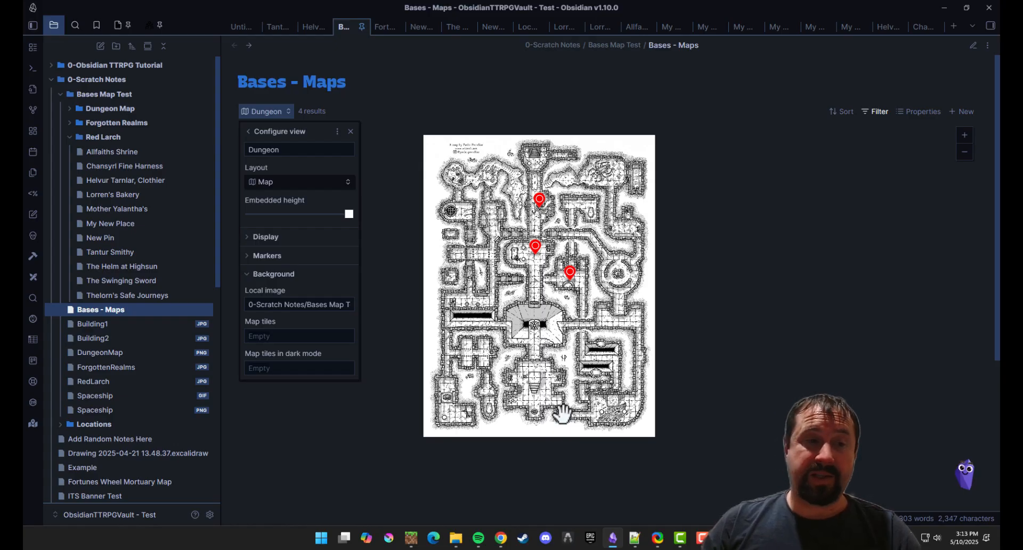
click(510, 100)
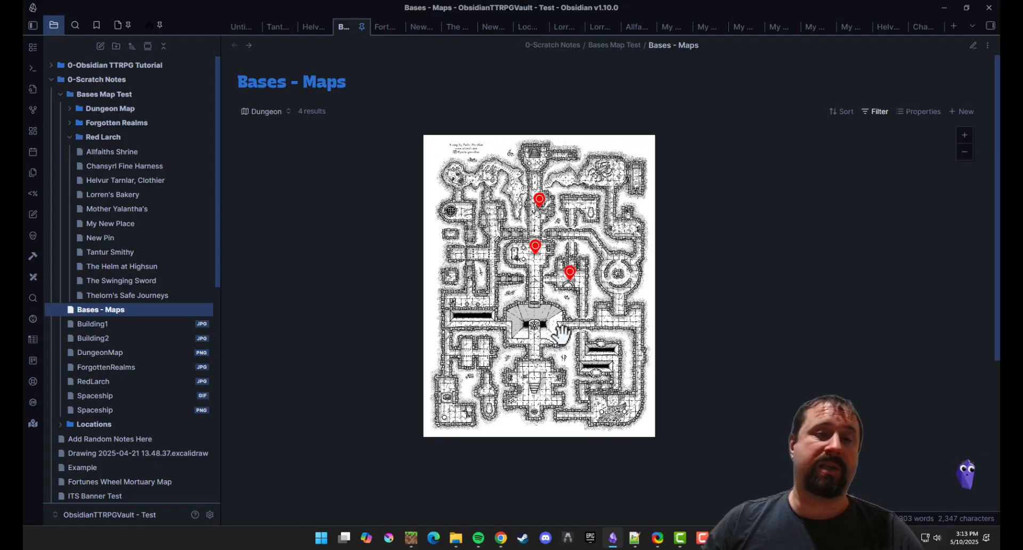
Switch to the Red Larch map view and remove its filter requiring mapname to be RedLarch.
click(265, 110)
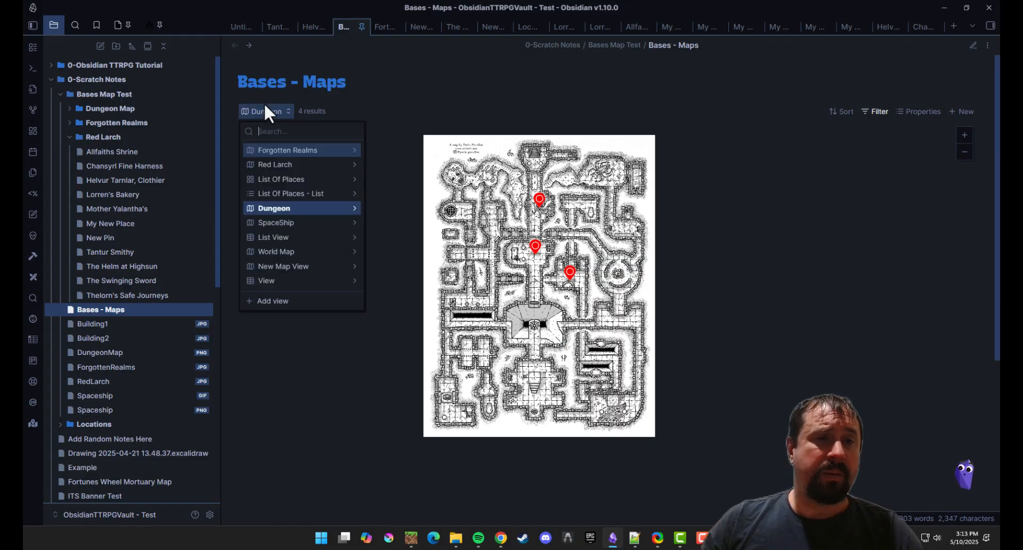
click(275, 164)
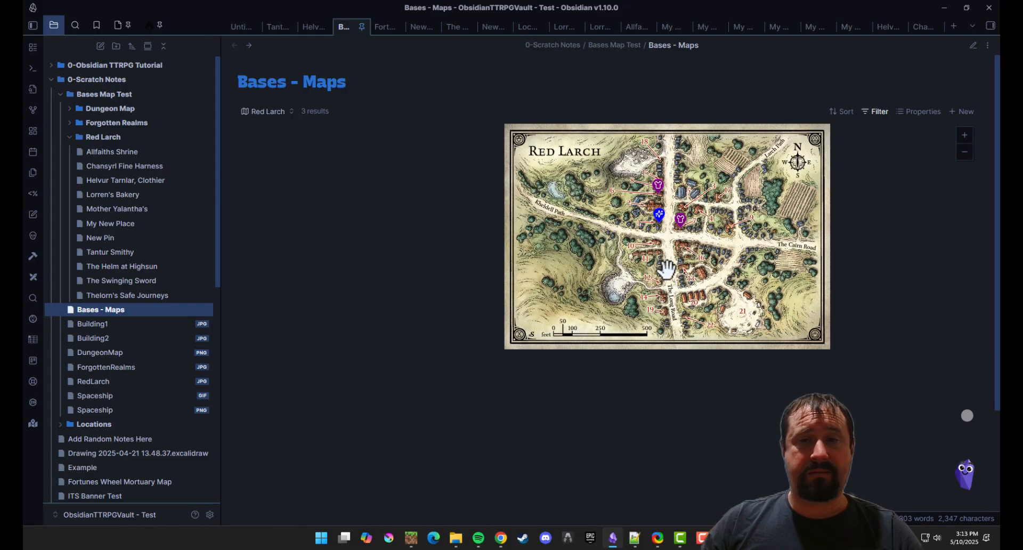
drag(665, 266, 770, 319)
drag(692, 321, 761, 353)
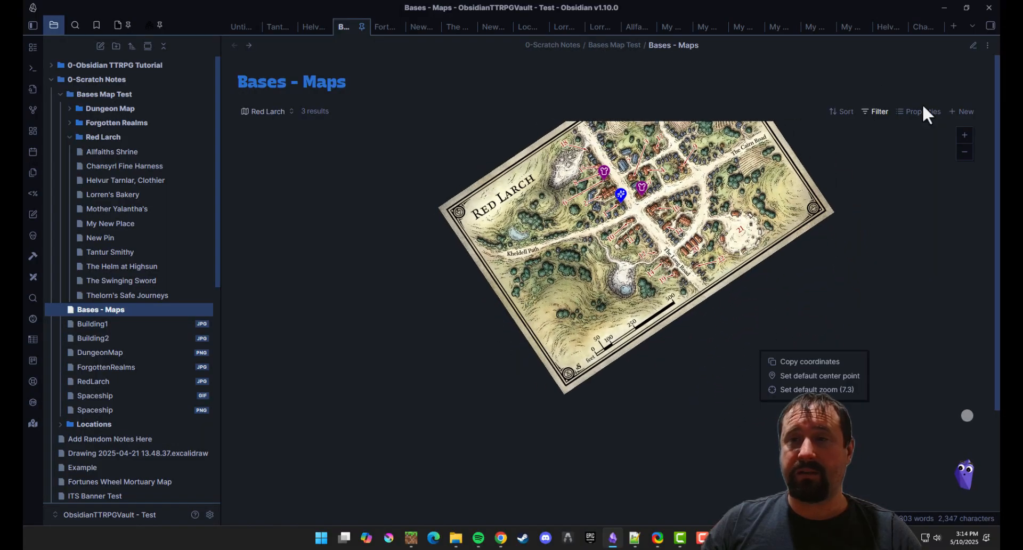
click(875, 111)
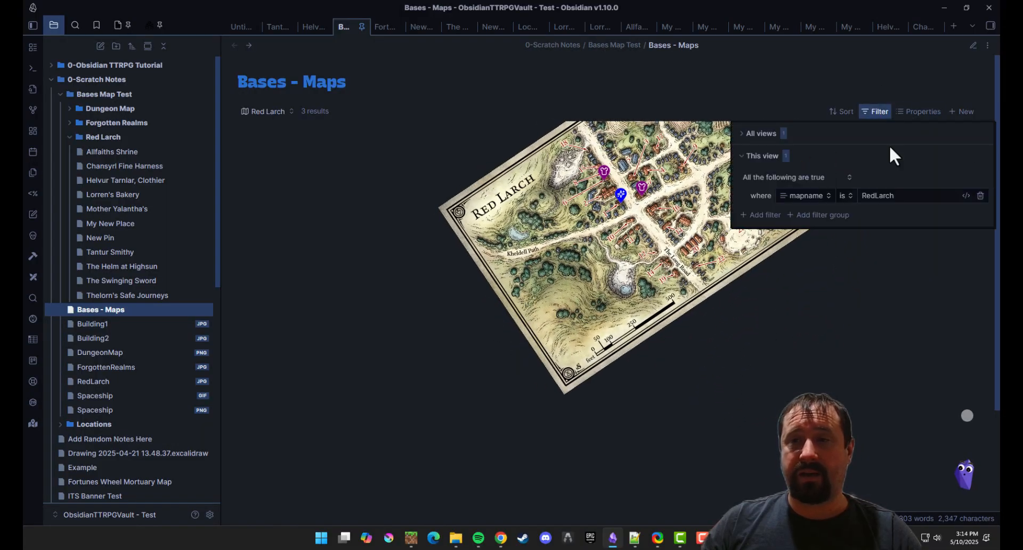
click(980, 195)
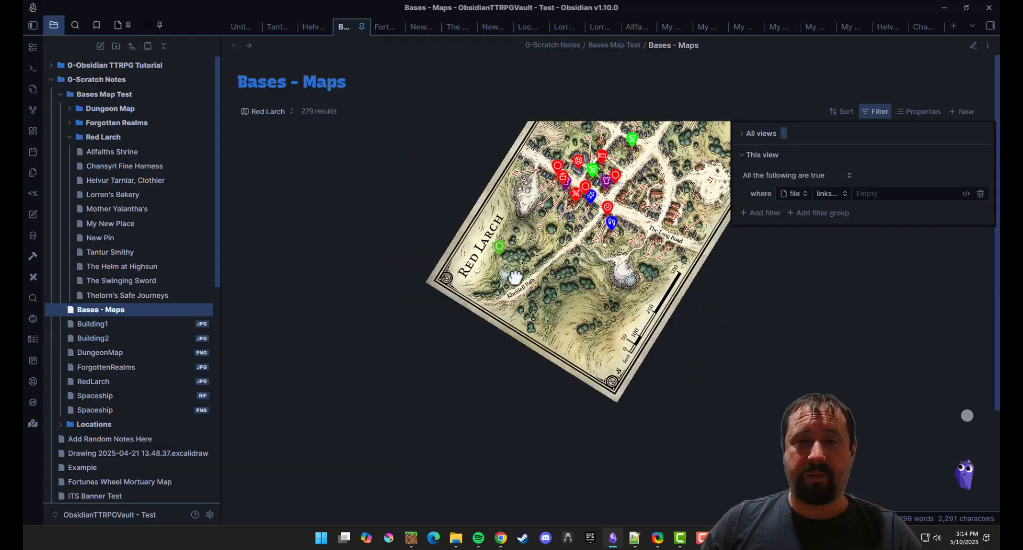
Examine the markers on the unfiltered Red Larch map and check the map's coordinate, center point and zoom options.
drag(514, 277, 542, 230)
scroll(555, 255, up, 3)
drag(641, 354, 524, 383)
scroll(480, 275, down, 2)
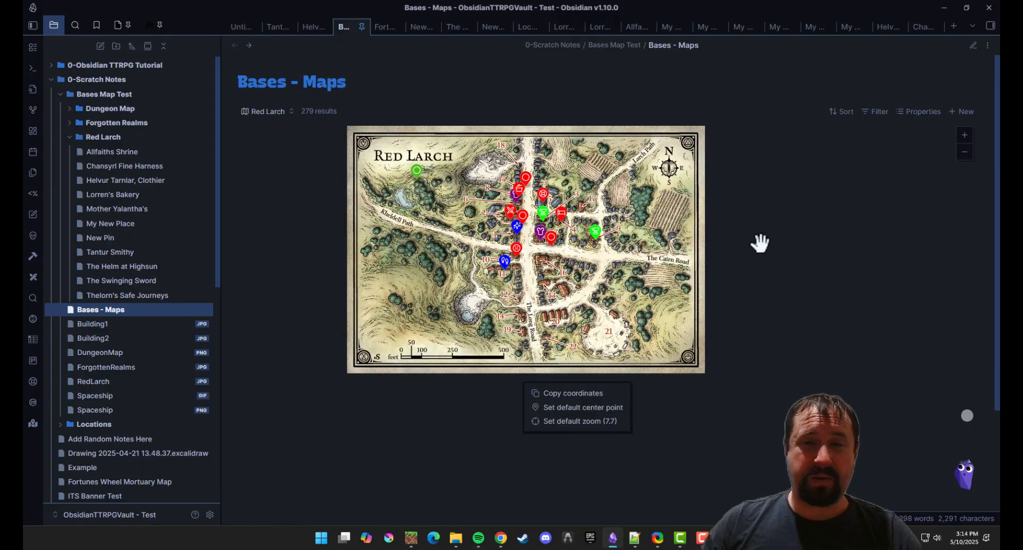
click(760, 245)
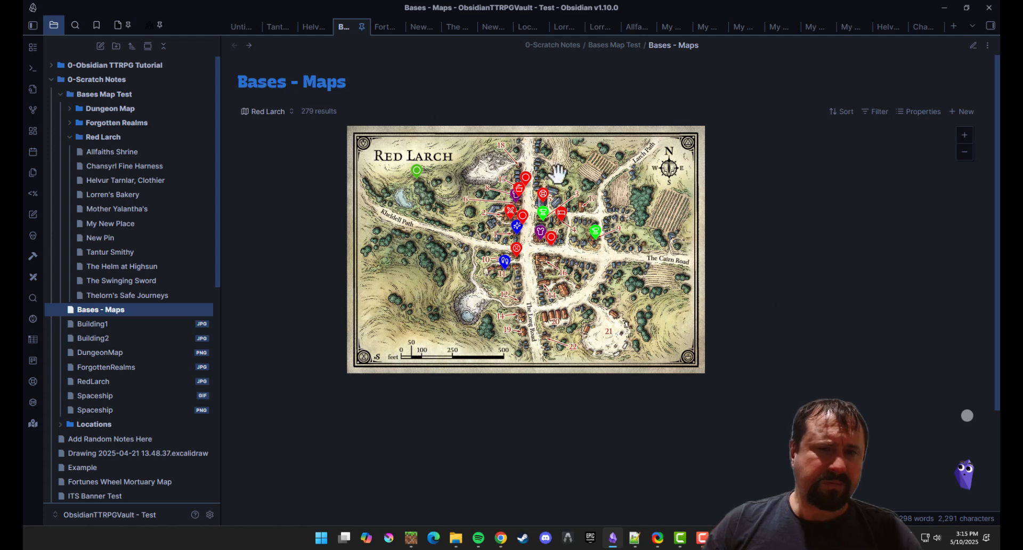
right_click(601, 215)
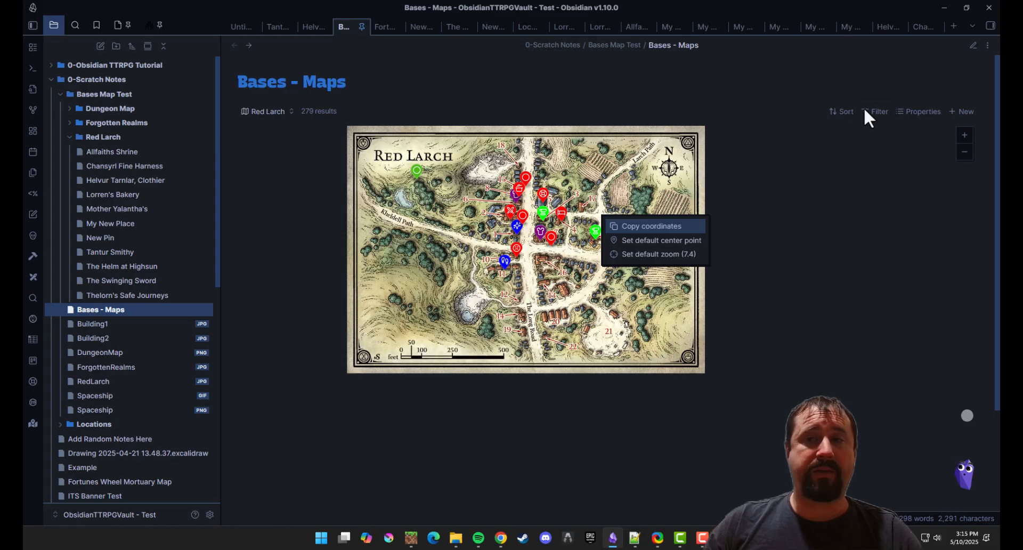
click(578, 104)
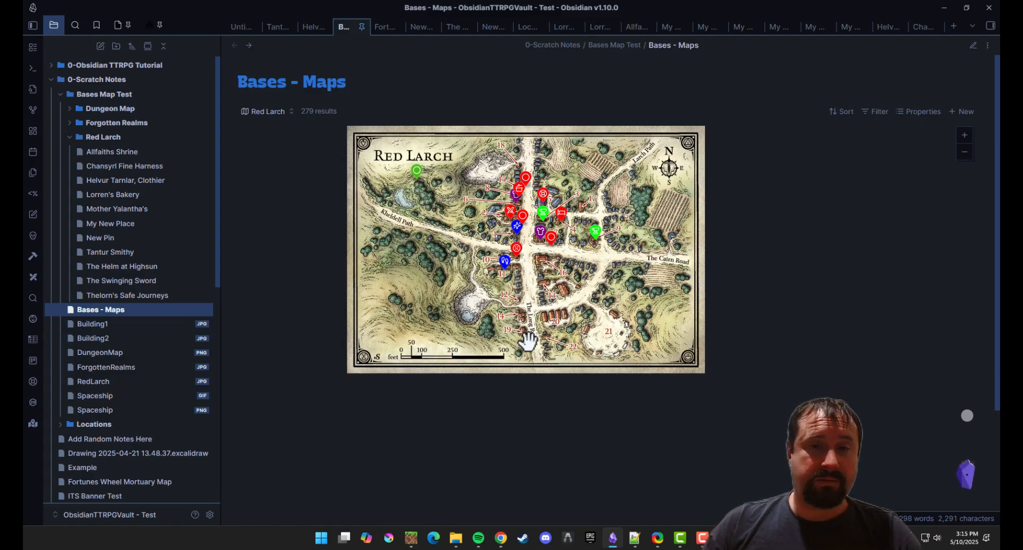
right_click(471, 299)
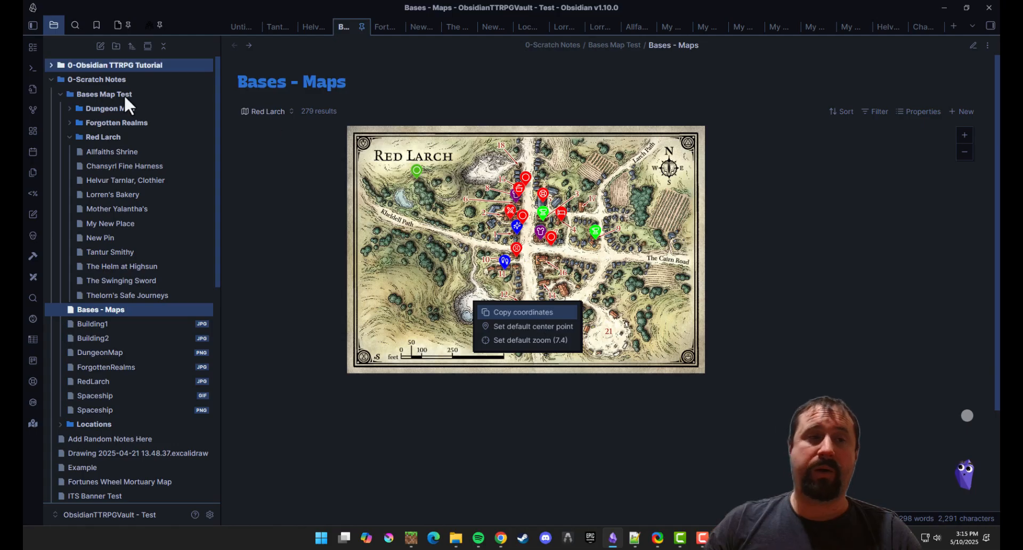
click(825, 323)
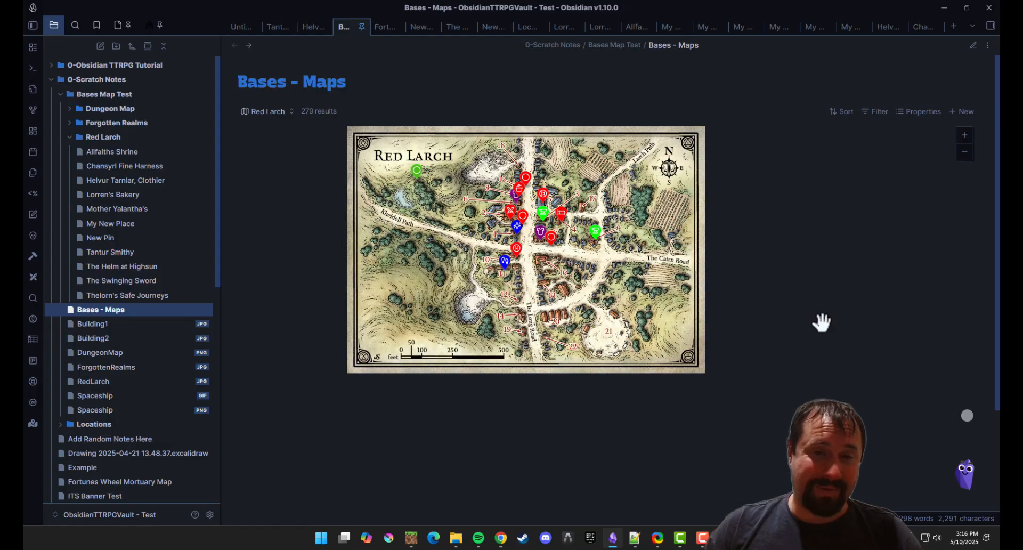
drag(565, 344, 609, 352)
right_click(613, 354)
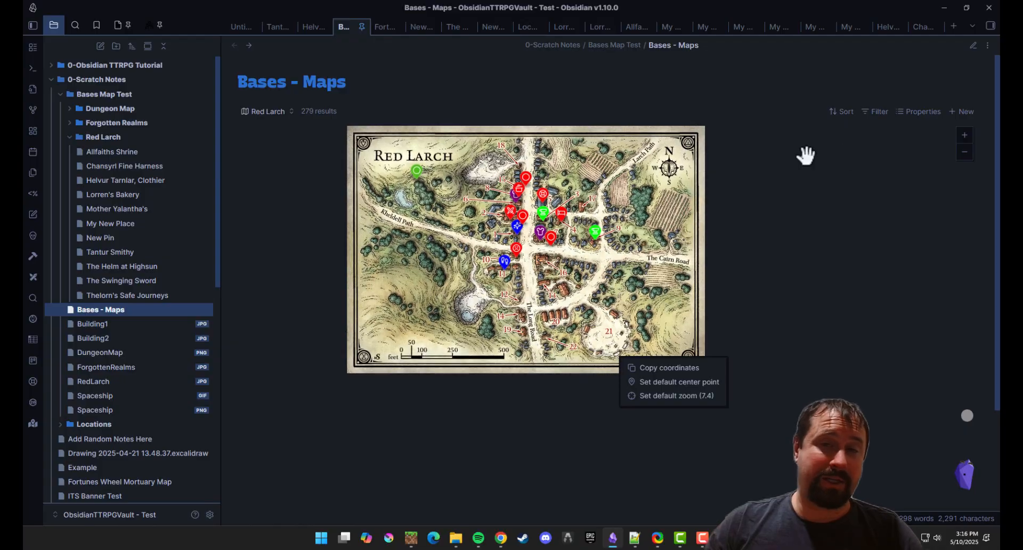
click(584, 83)
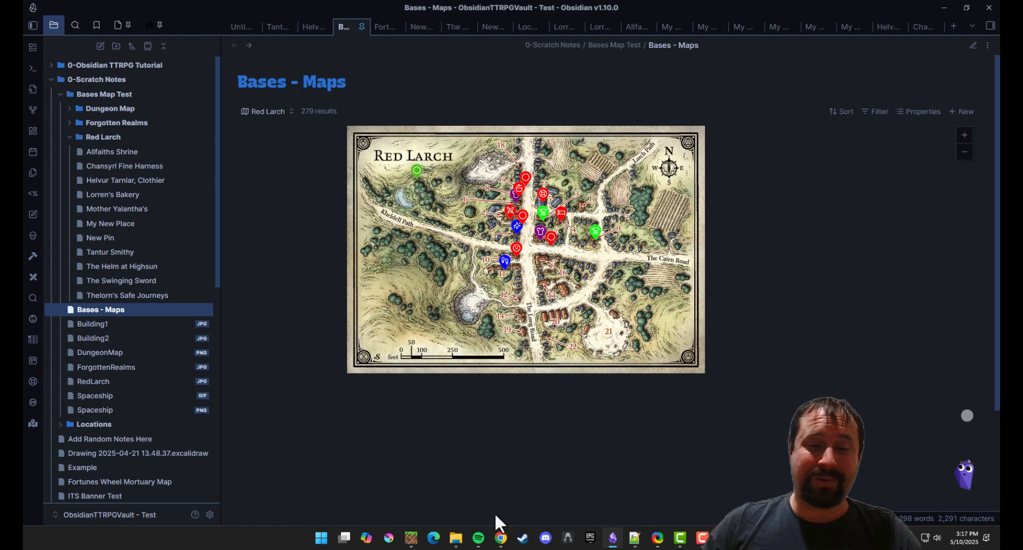
Switch to Chrome and open the Getting Started page of the Obsidian TTRPG Tutorials site.
click(505, 544)
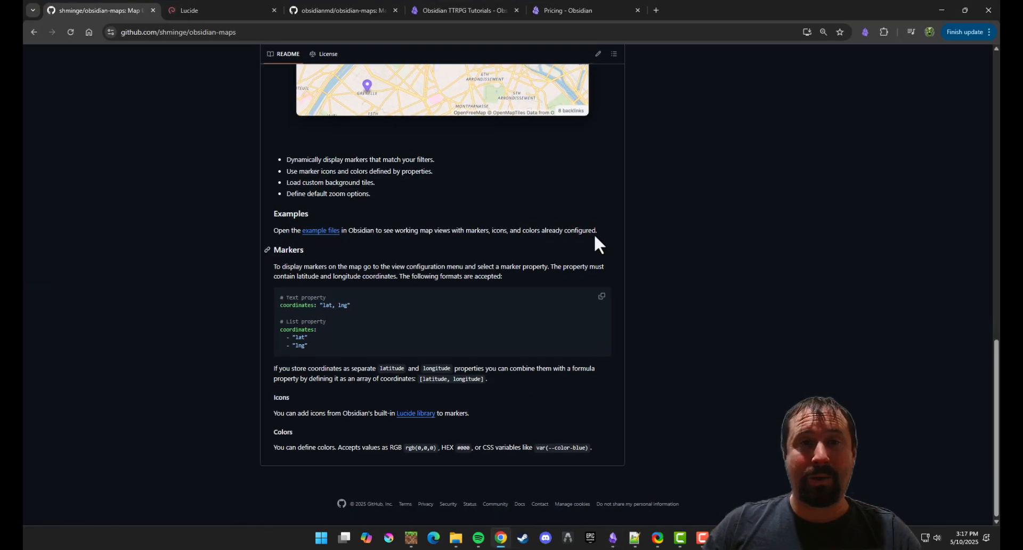
click(490, 7)
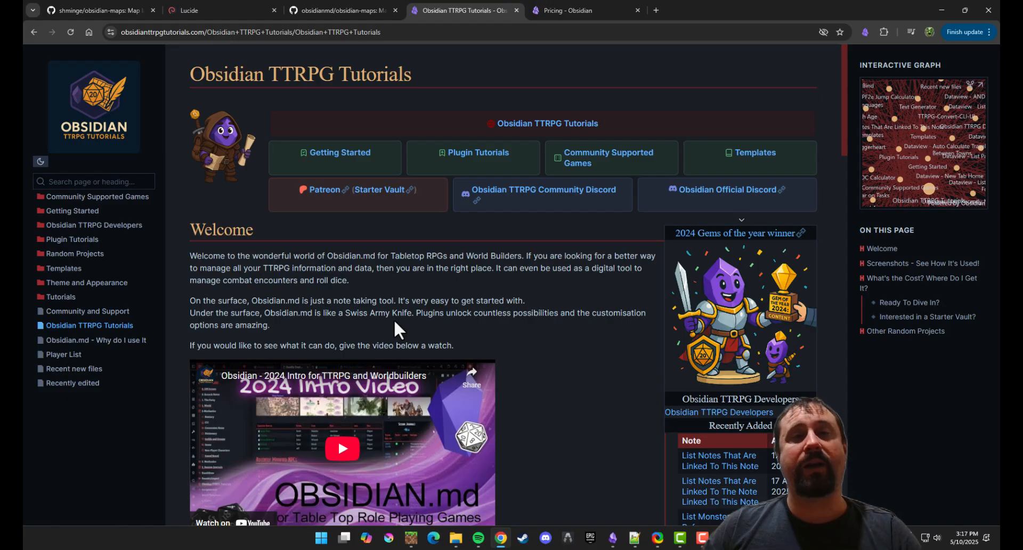
click(342, 161)
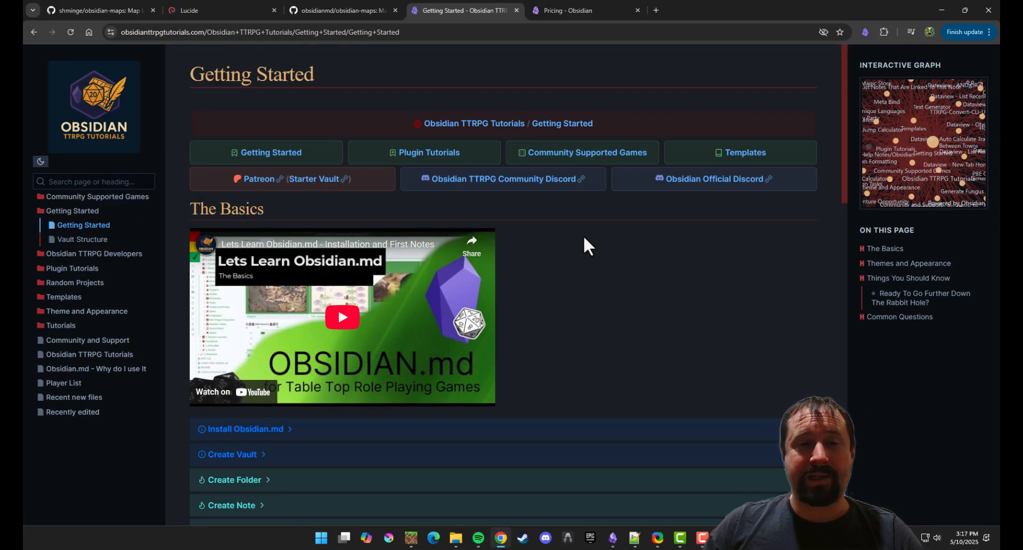
Expand the Create Folder, Link Aliases and Add Heading sections under The Basics to view their instructions.
scroll(582, 246, down, 5)
click(244, 228)
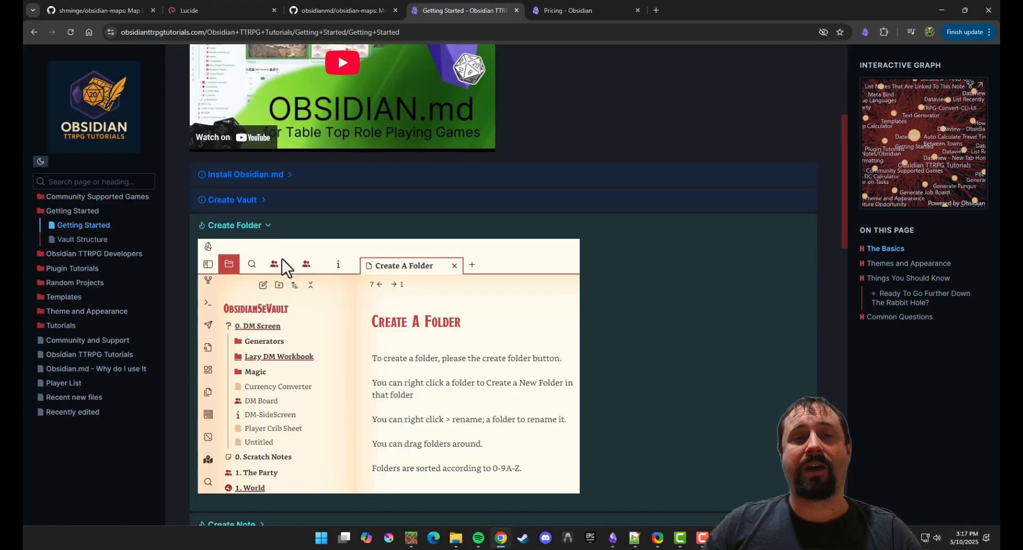
scroll(249, 314, down, 5)
click(248, 315)
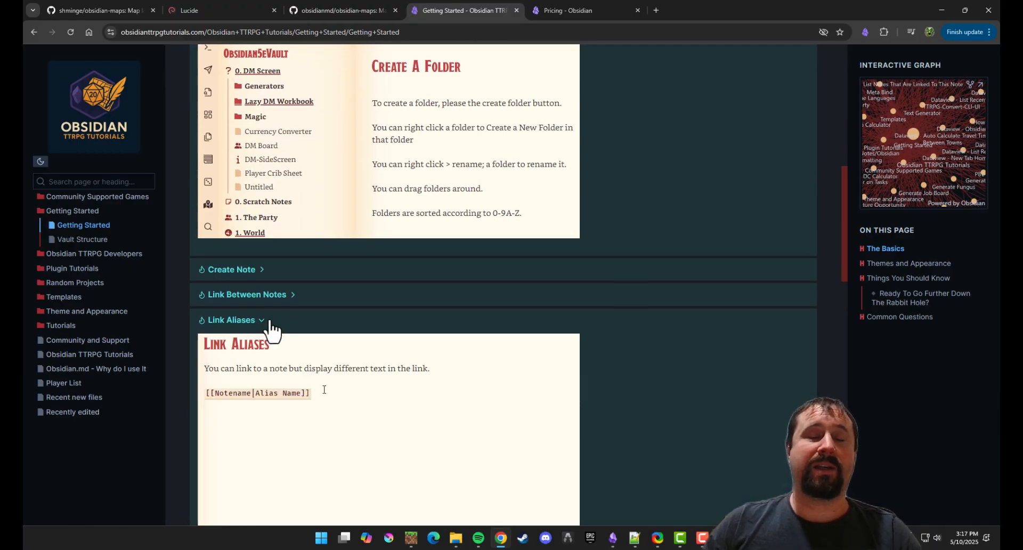
scroll(274, 327, down, 5)
click(277, 345)
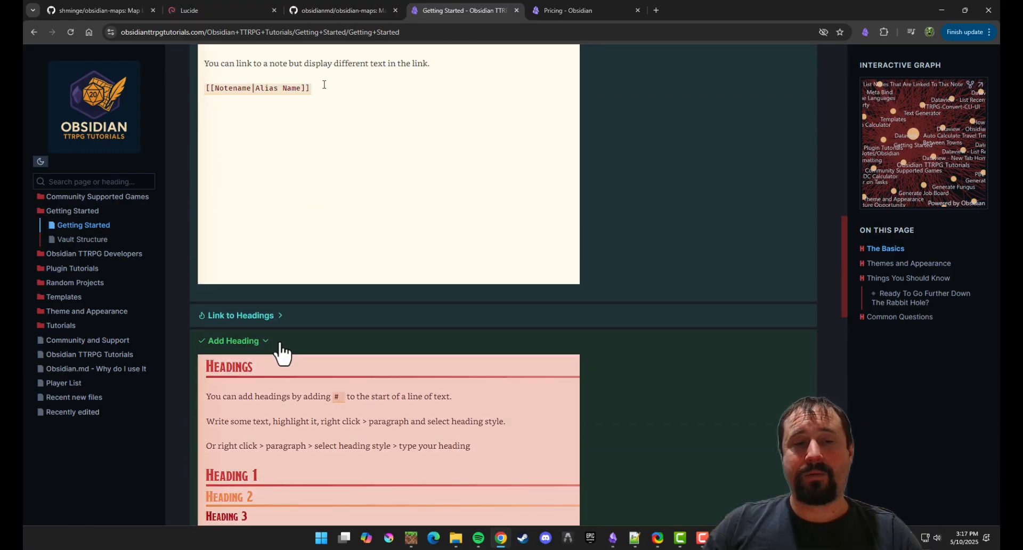
Collapse the Add Heading, Link Aliases and Create Folder sections and return to the beginning of the Getting Started page.
click(280, 349)
scroll(282, 322, up, 5)
click(277, 269)
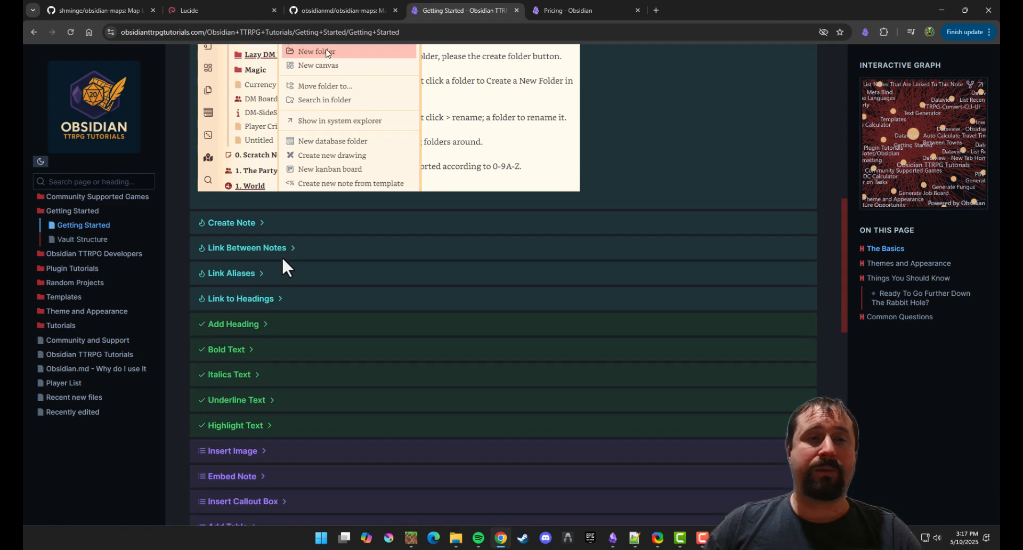
scroll(267, 213, up, 5)
click(254, 180)
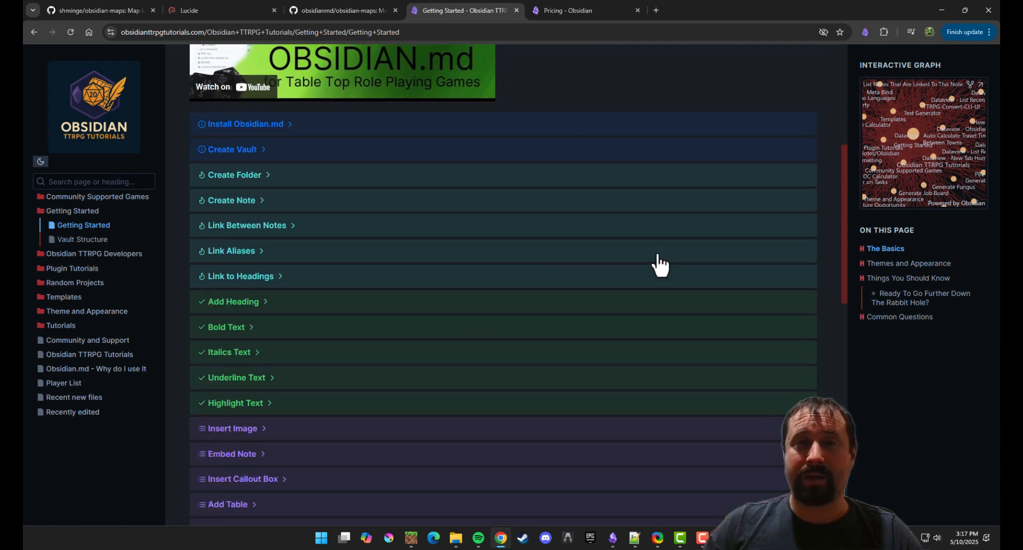
scroll(655, 265, up, 5)
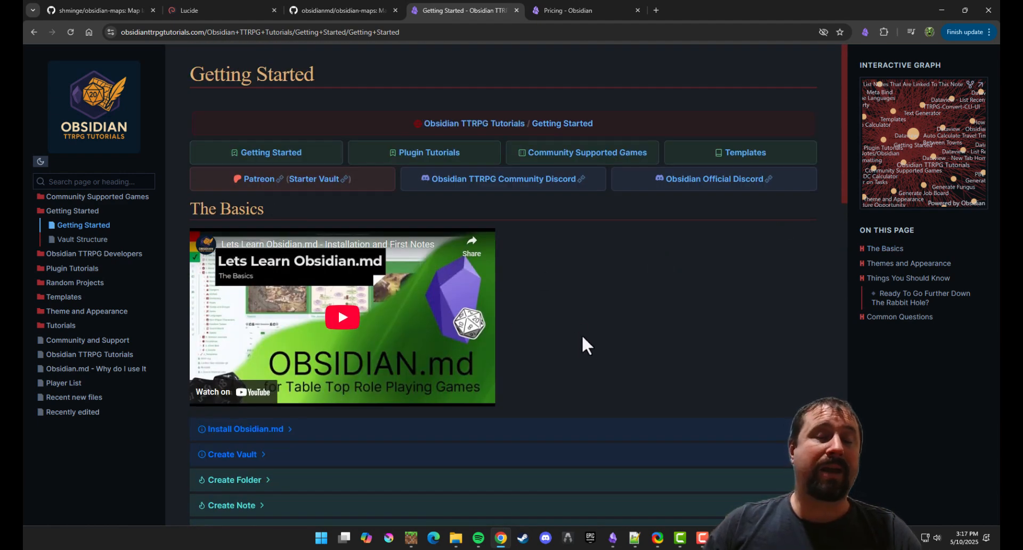